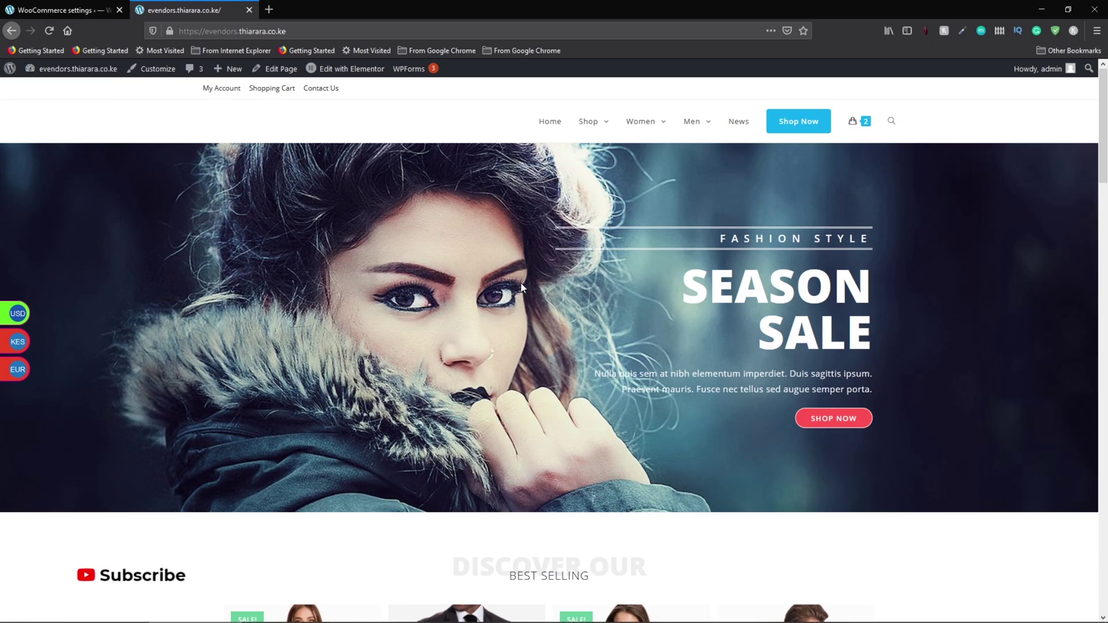
Step: Review the frontend switcher settings and the general options of the WooCurrency plugin
click(84, 13)
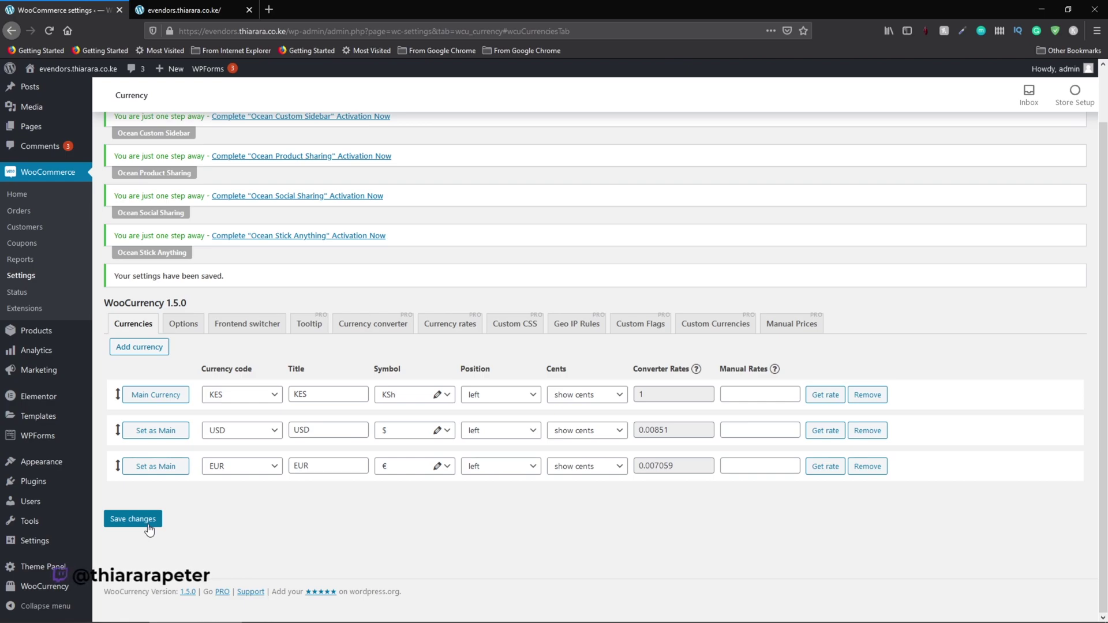
click(234, 328)
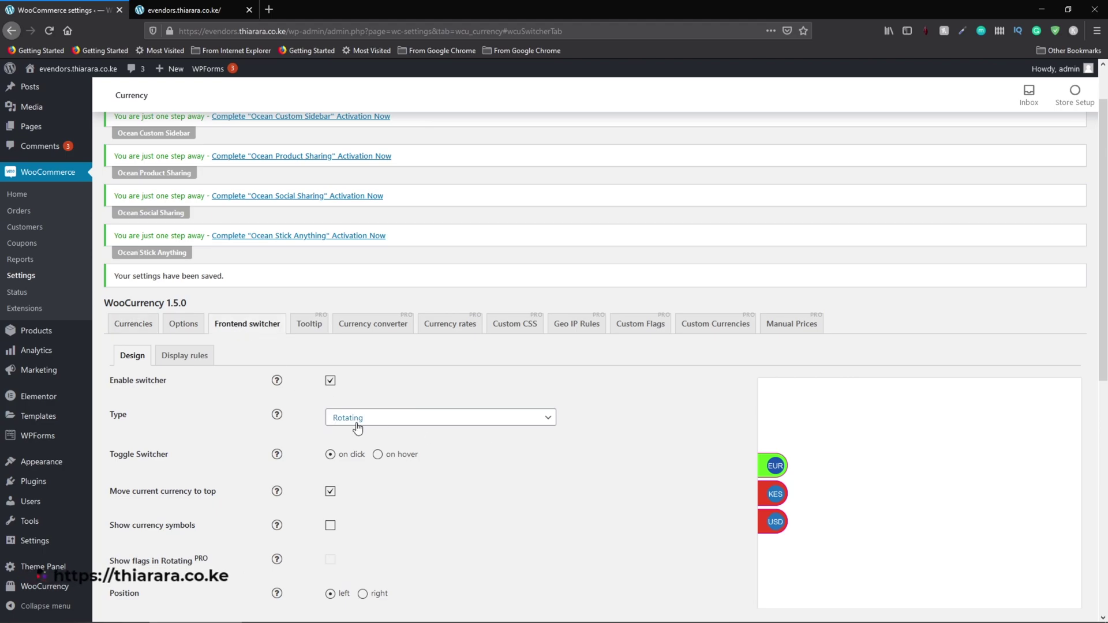
click(191, 332)
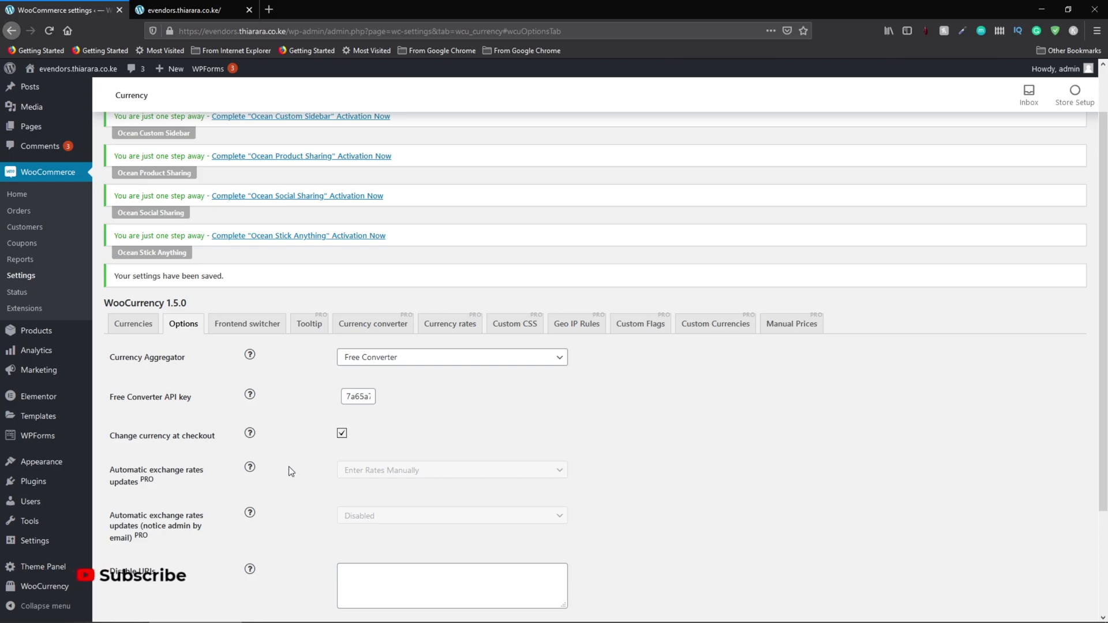
Step: Visit the storefront's News page and its Products page, and preview the cart contents
click(197, 5)
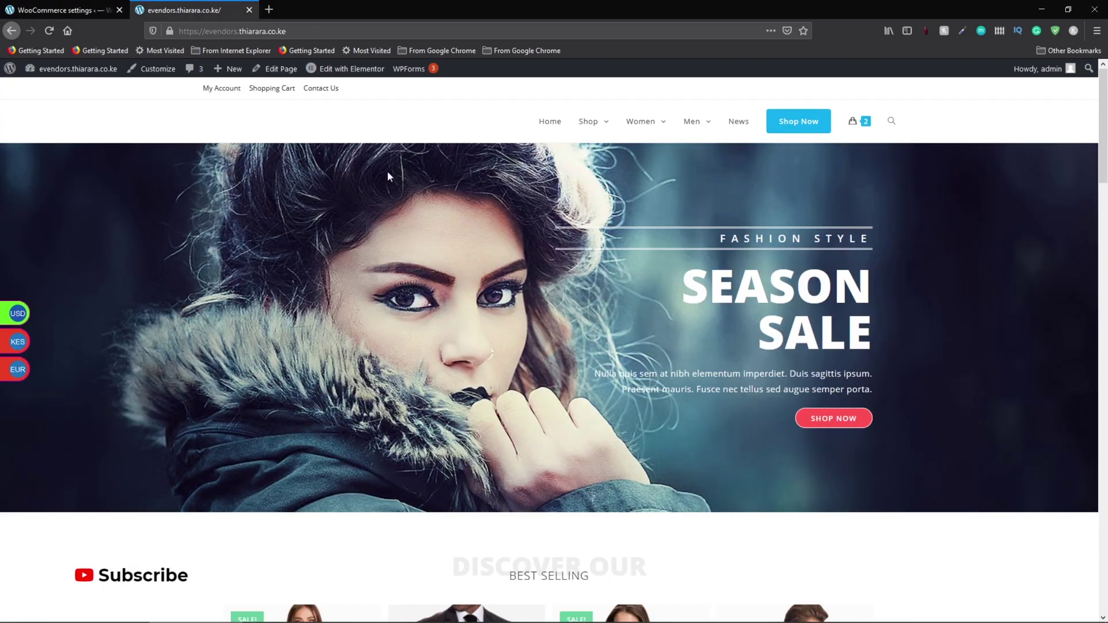
click(730, 123)
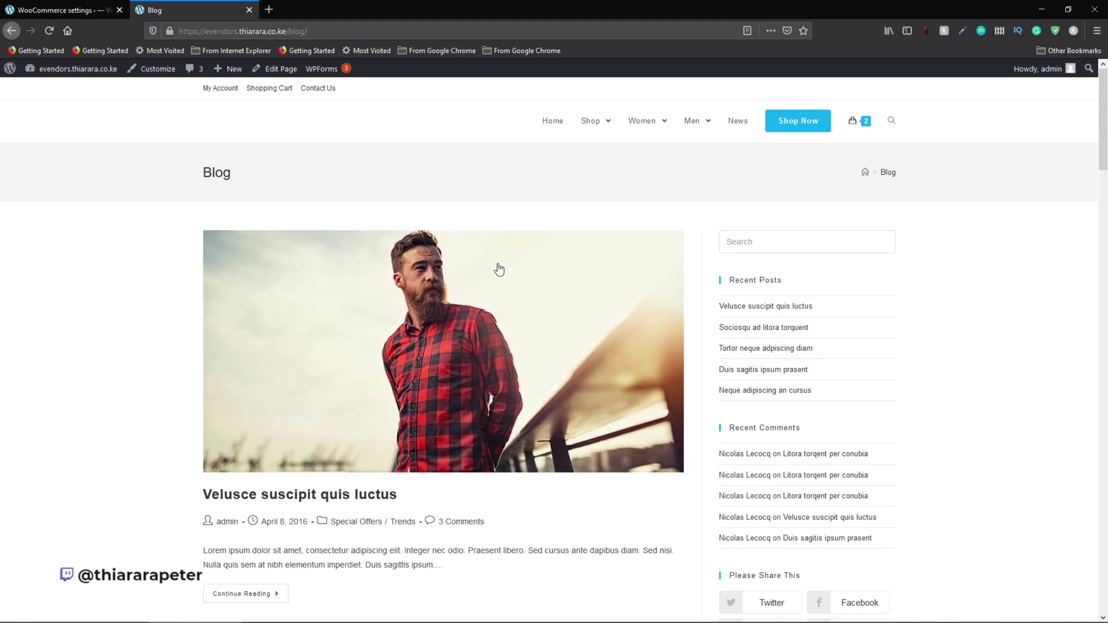
mouse_move(593, 130)
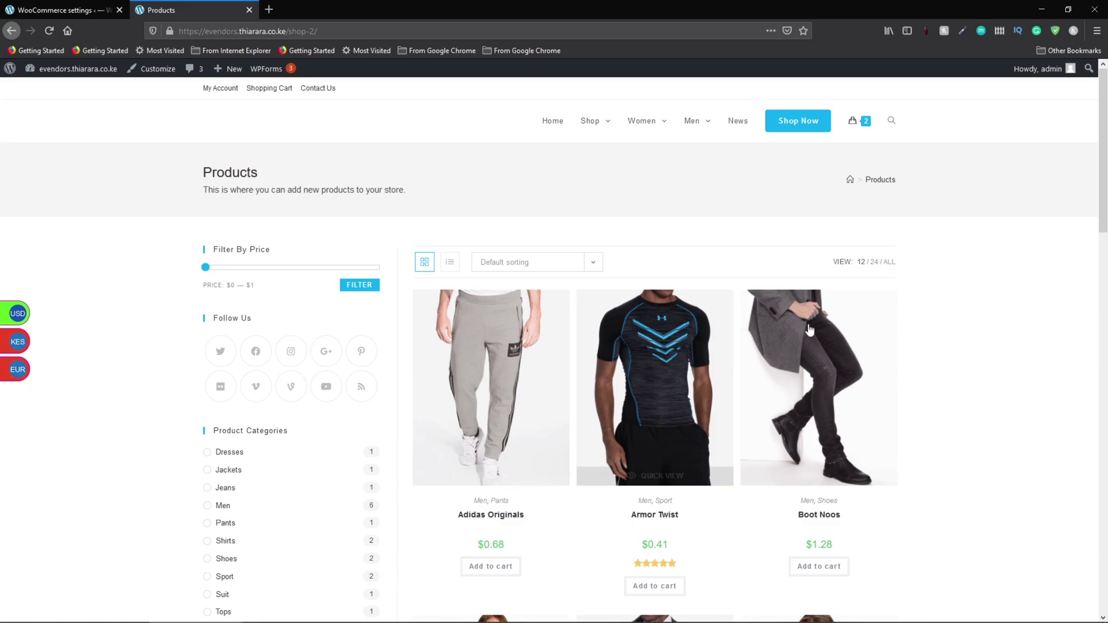
mouse_move(859, 123)
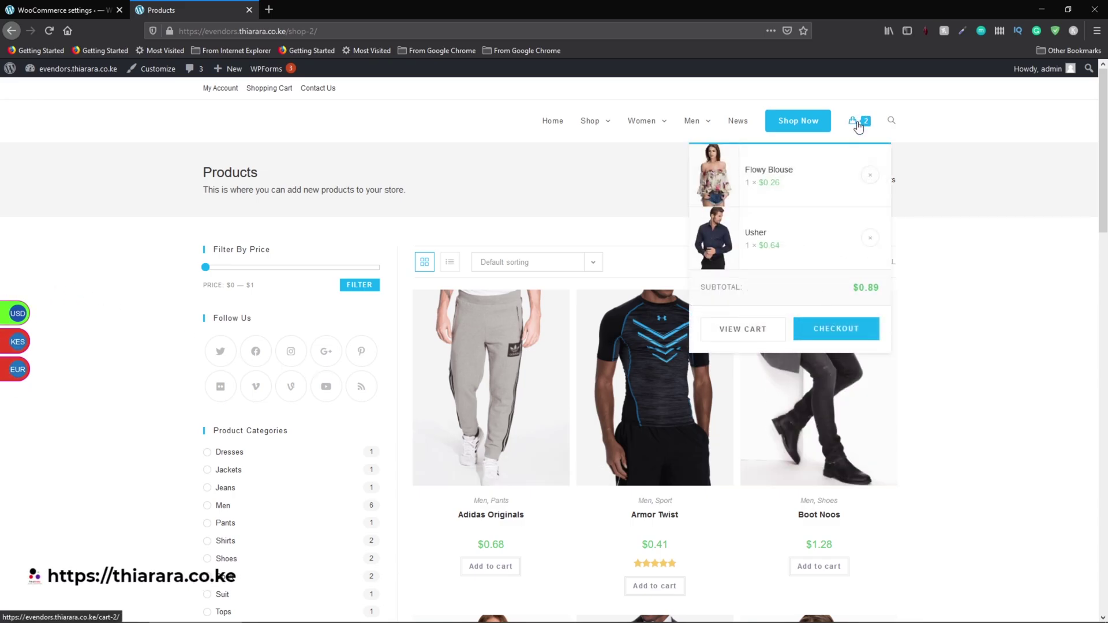
Step: Add the Adidas Originals product to the cart and open the full cart page
scroll(496, 427, down, 3)
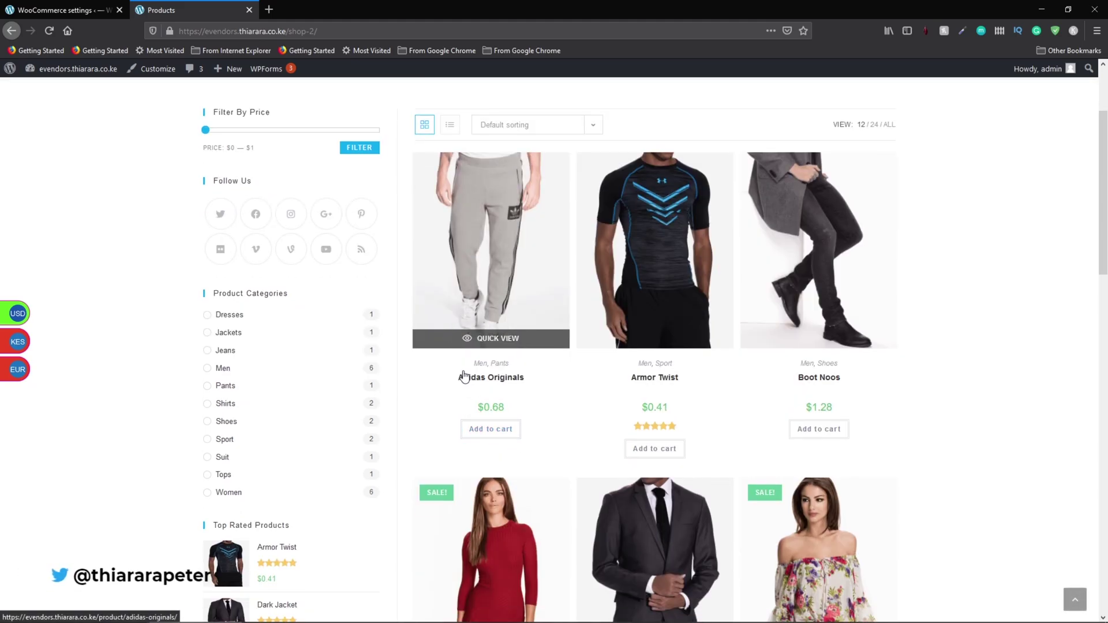
click(499, 431)
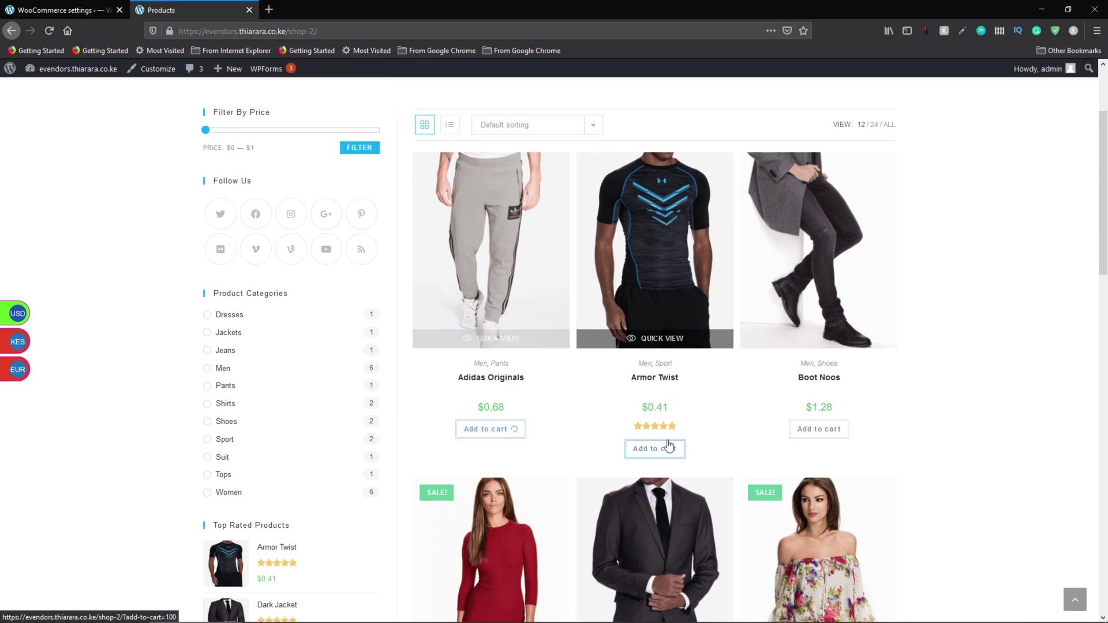
scroll(847, 119, up, 3)
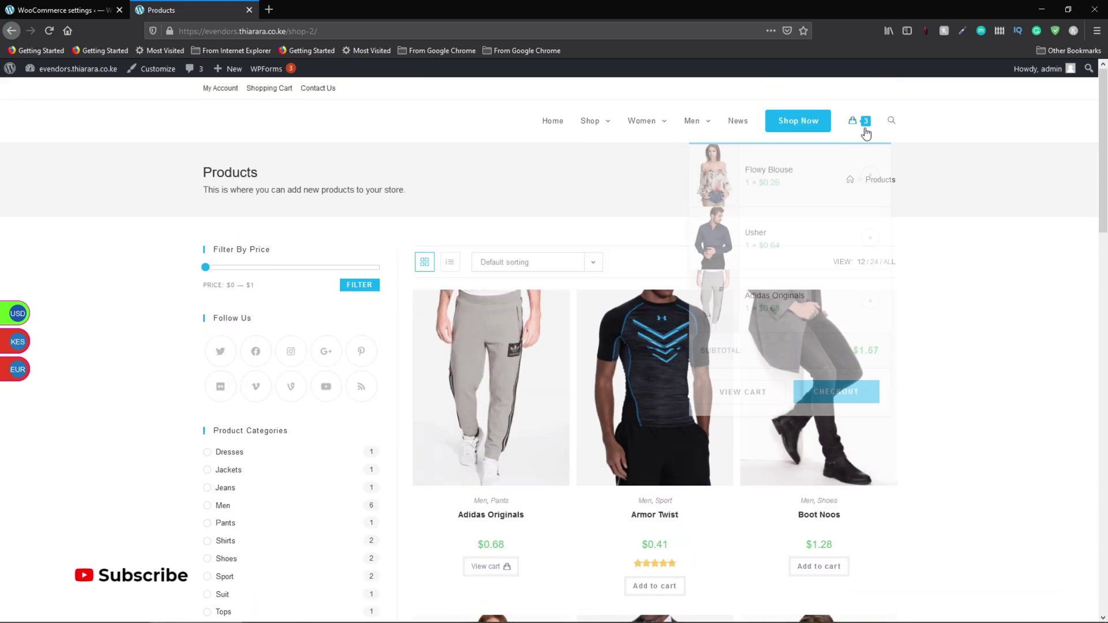
click(829, 393)
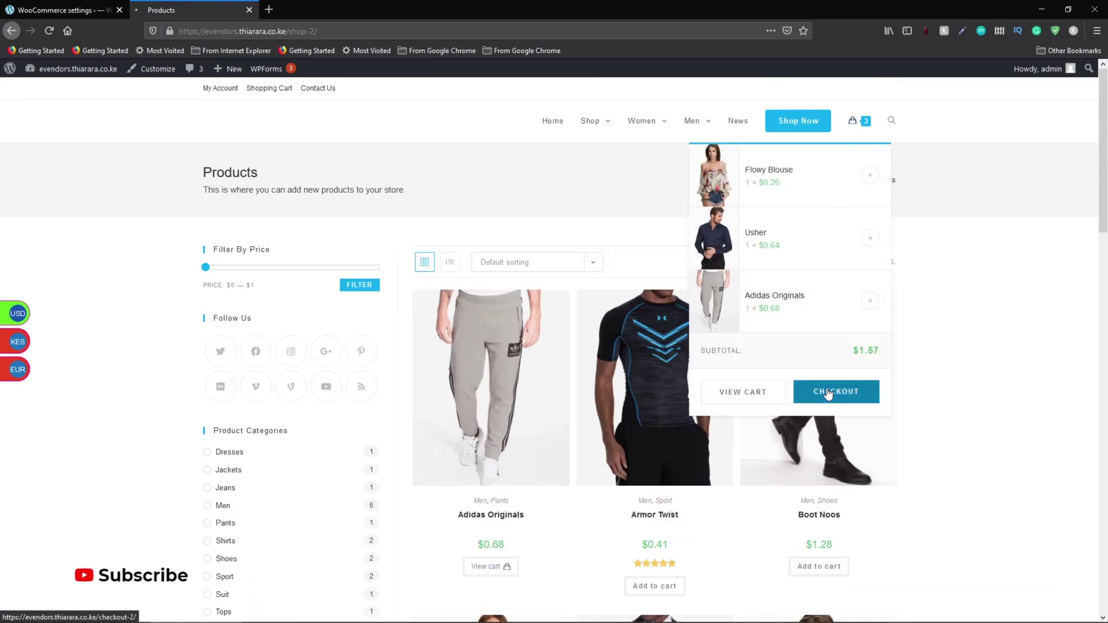
click(755, 393)
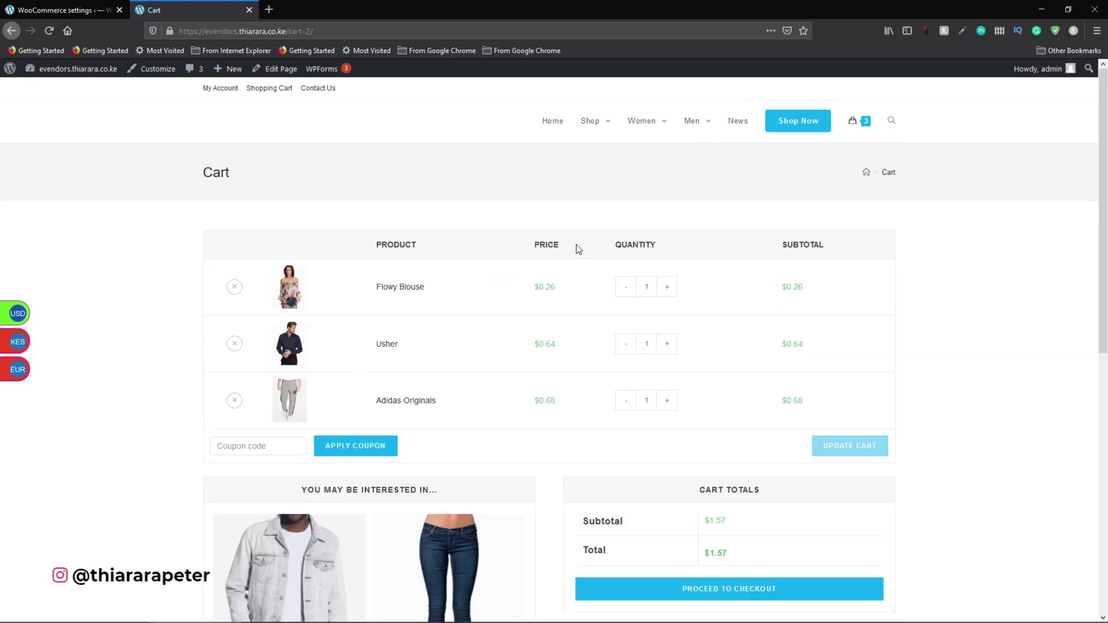
Step: Switch the cart's currency to KES and proceed to checkout
click(37, 347)
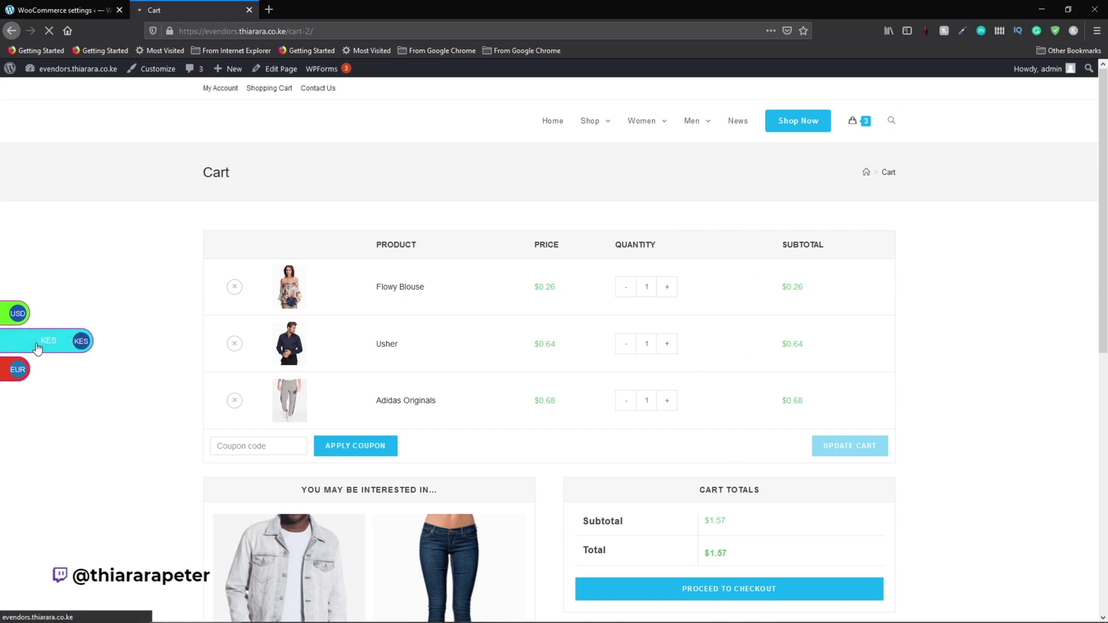
scroll(560, 411, down, 2)
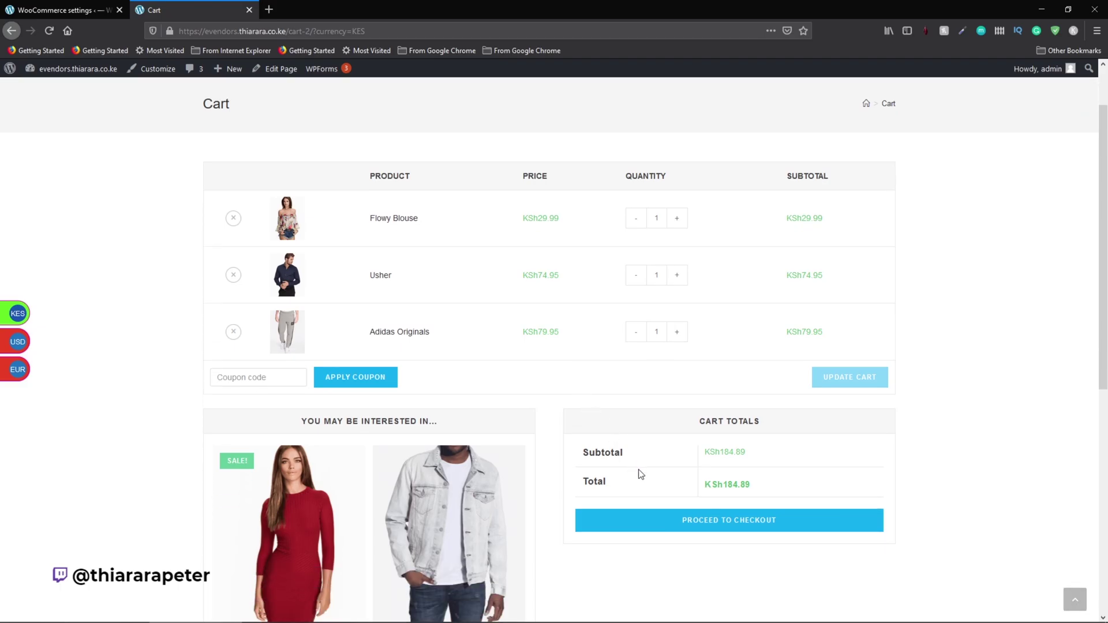
click(667, 522)
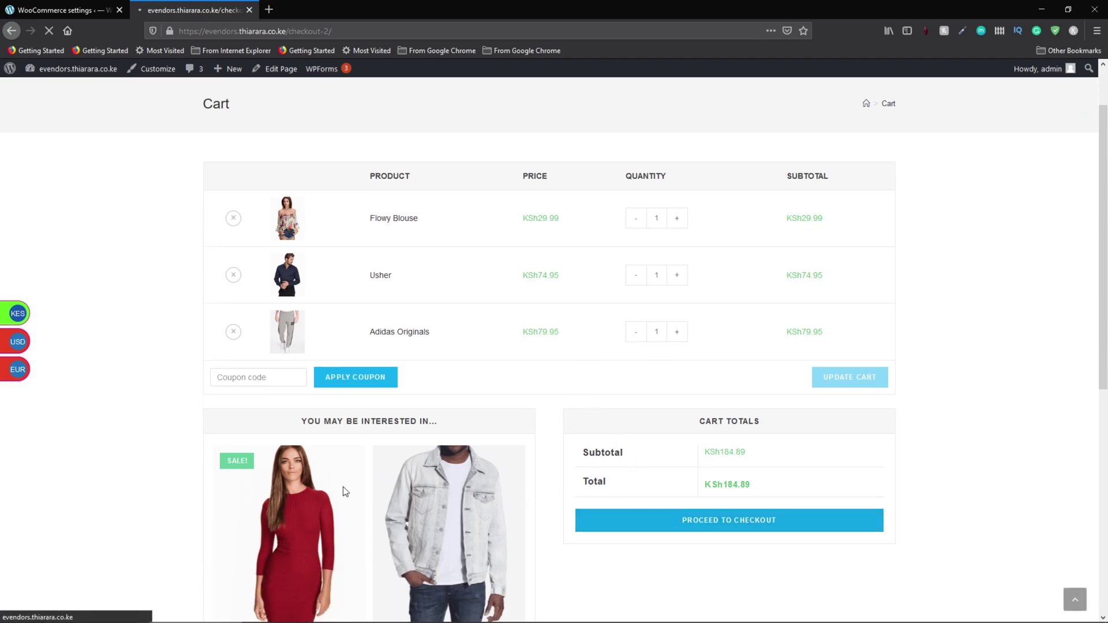
Step: Switch the checkout page's currency to USD and look over the order and billing form
click(26, 347)
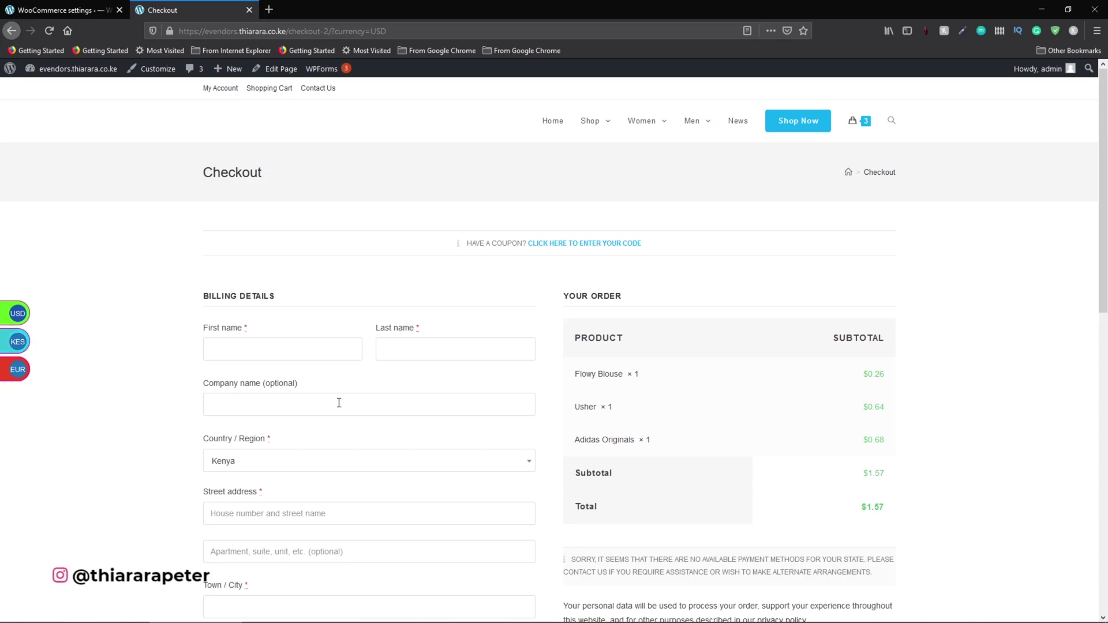
scroll(337, 400, down, 3)
scroll(488, 319, up, 3)
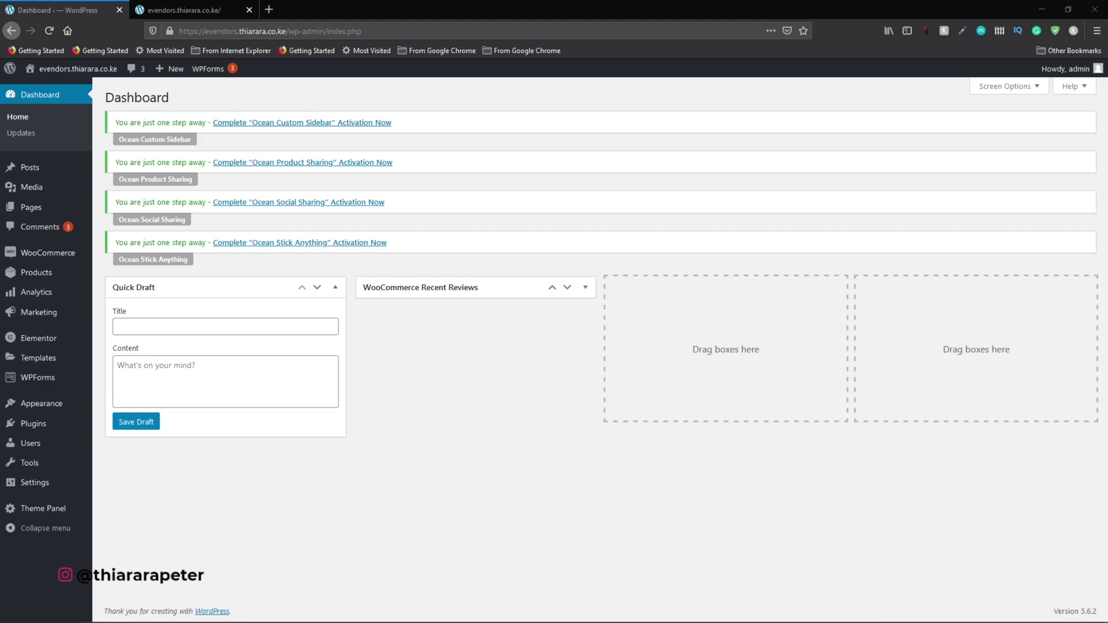
Step: Search the WordPress plugin directory for "WooCommerce Currency Switcher by WooBeWoo"
mouse_move(43, 429)
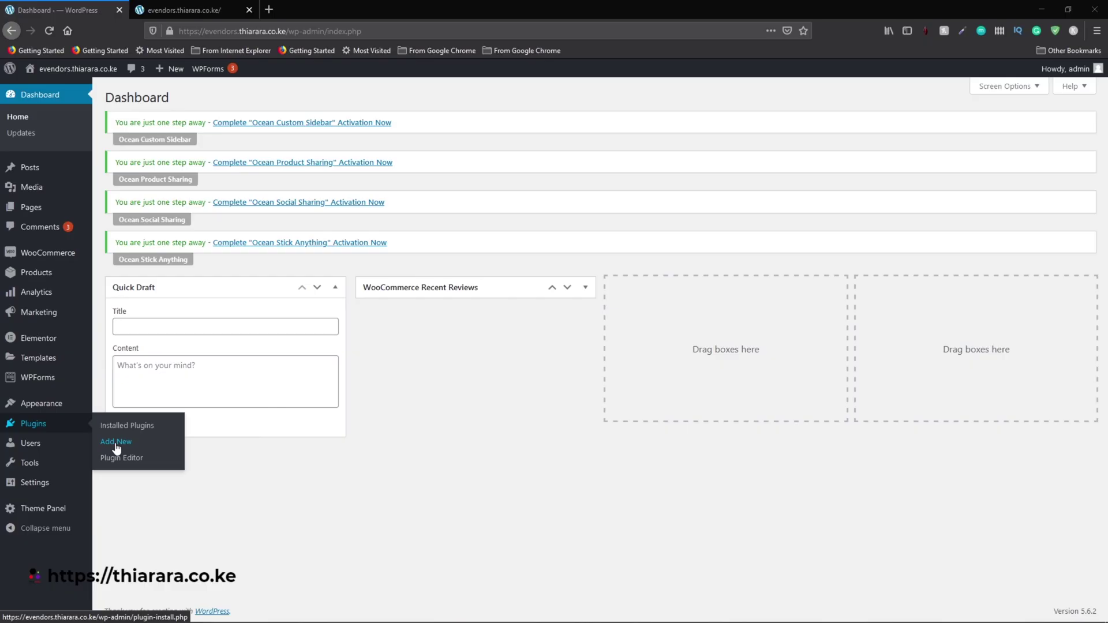
click(116, 447)
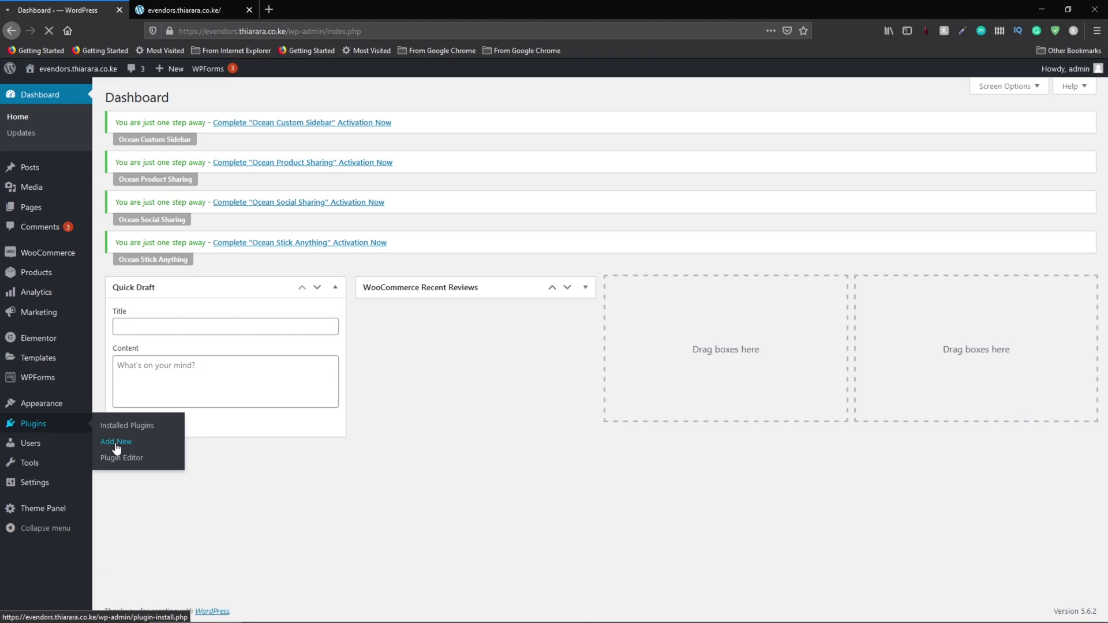
key(shift+F10)
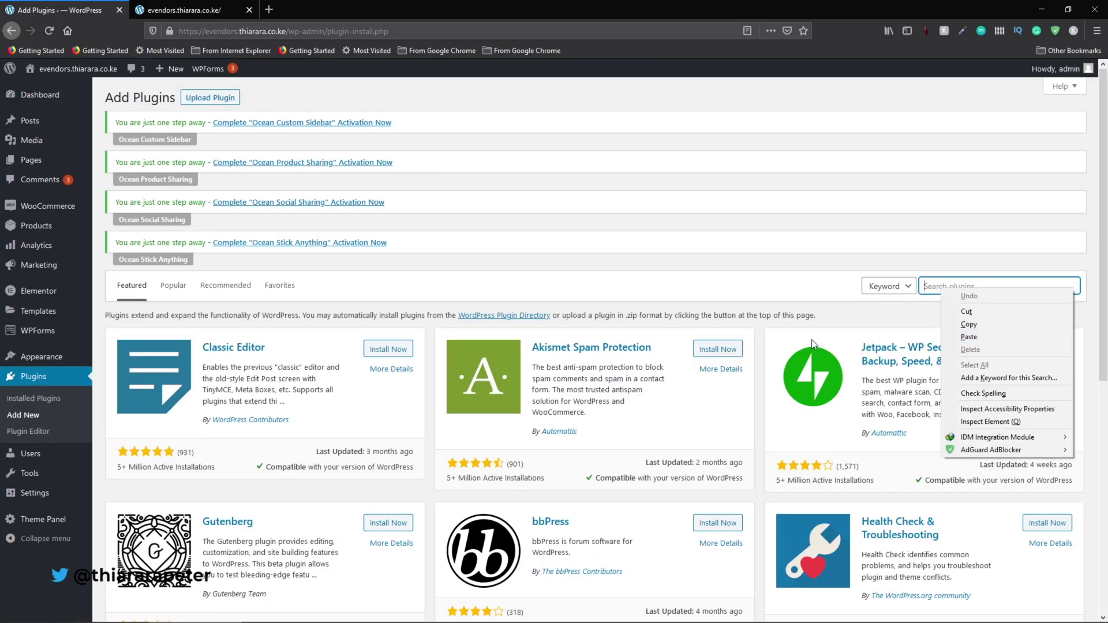
click(970, 337)
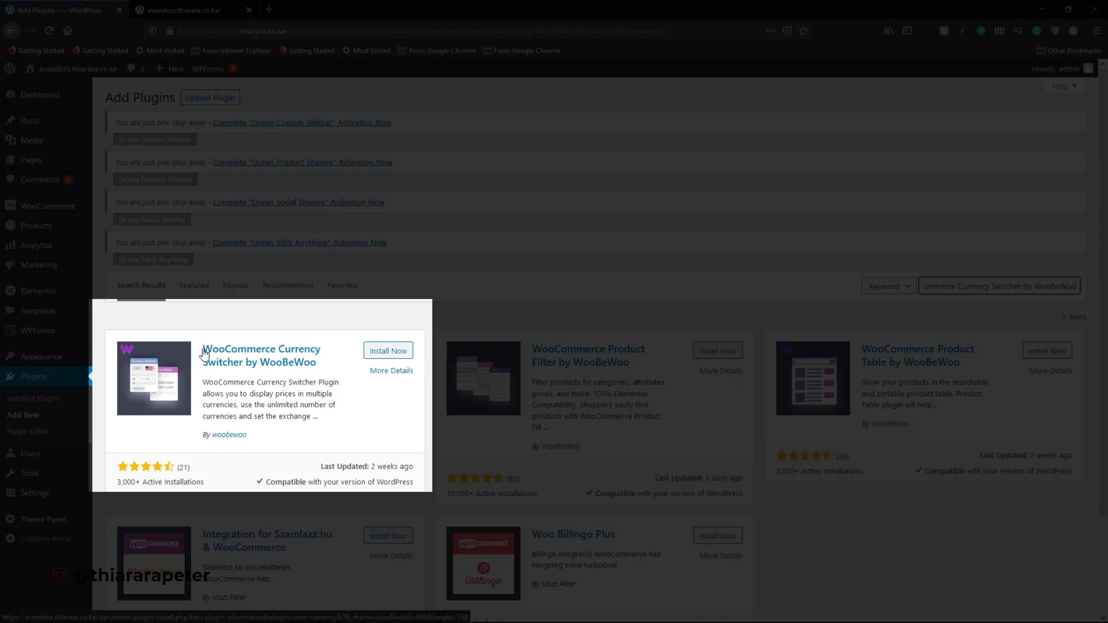
Step: Check the details of the WooCommerce Currency Switcher by WooBeWoo plugin, and install and activate it
click(217, 353)
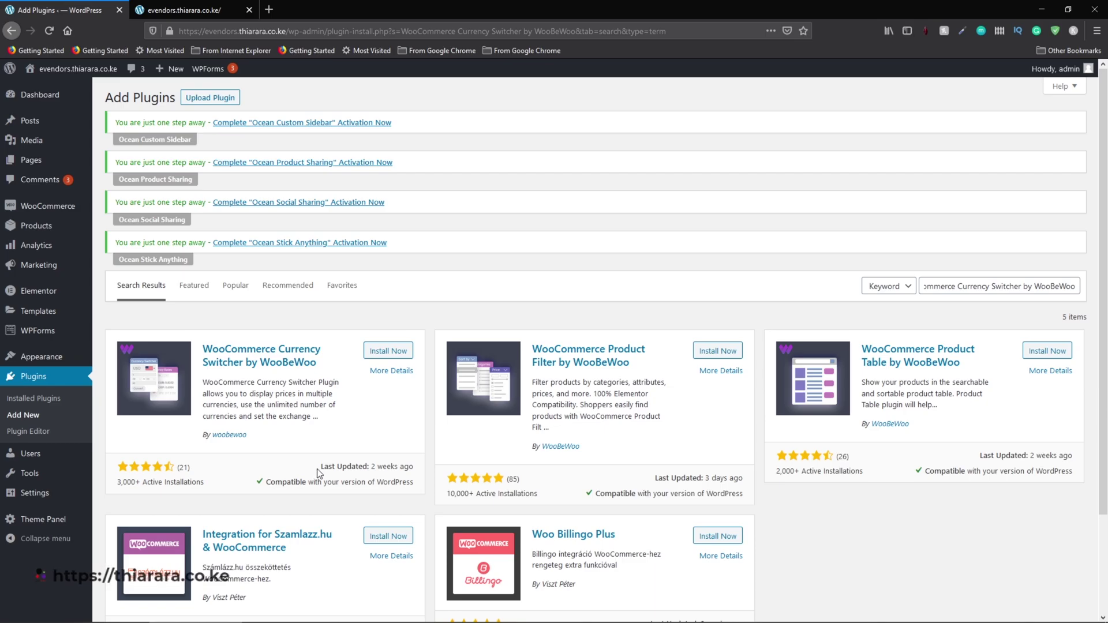
click(388, 352)
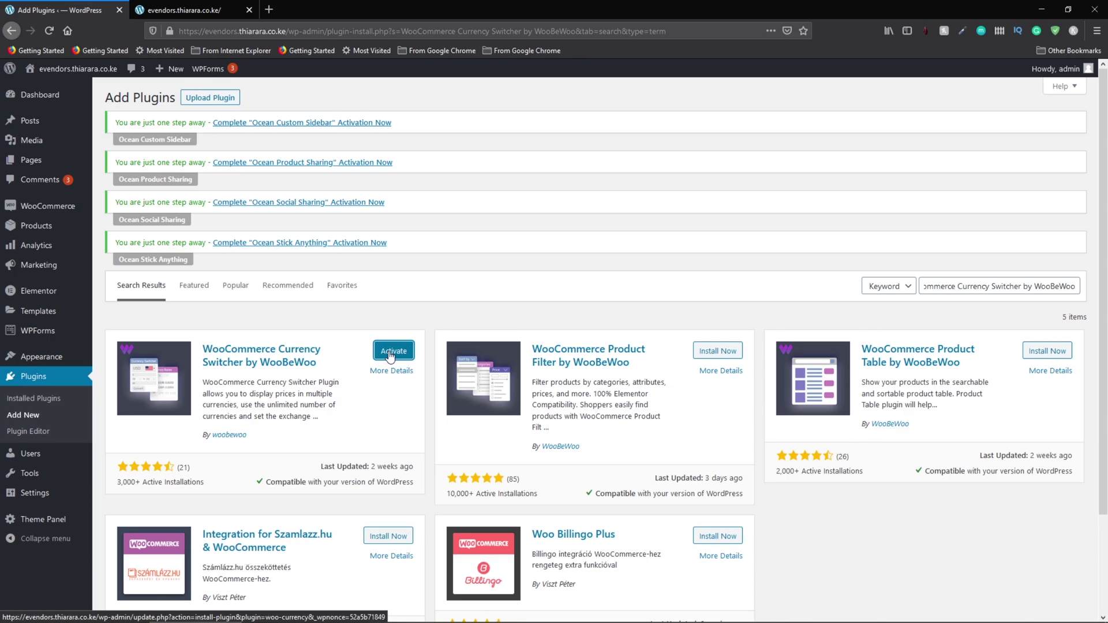
click(392, 351)
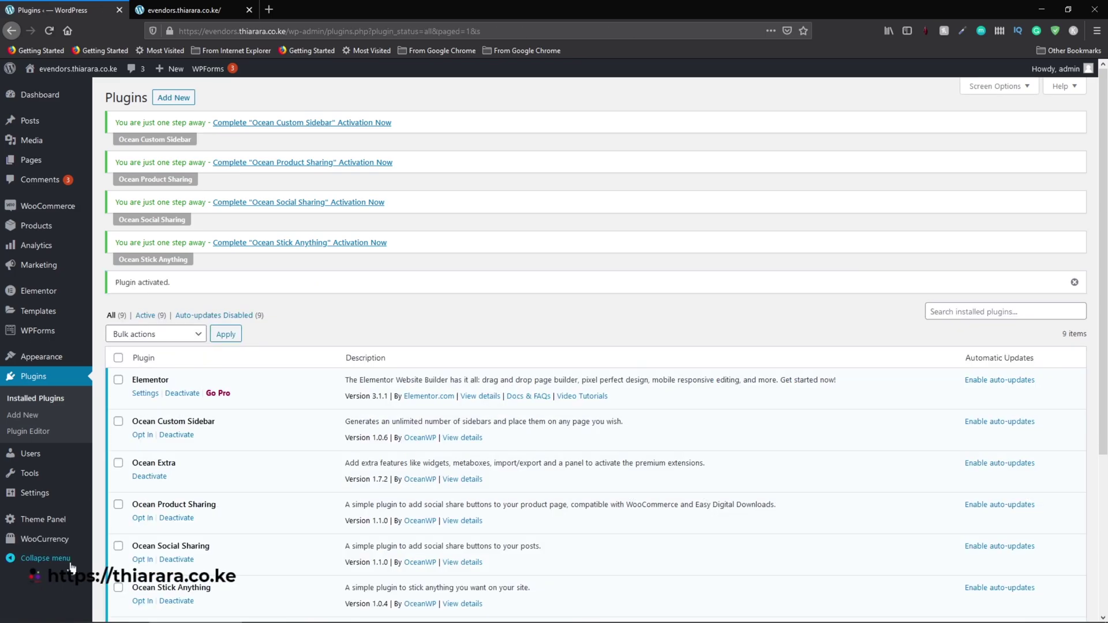
Step: Open the WooCurrency plugin's overview page
mouse_move(33, 543)
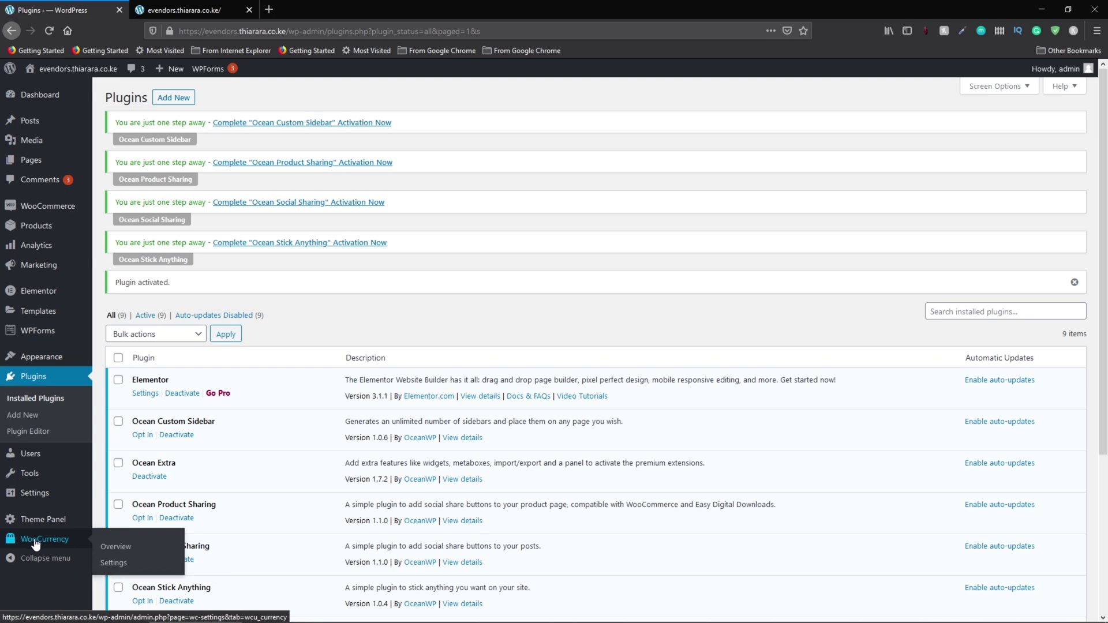
click(120, 547)
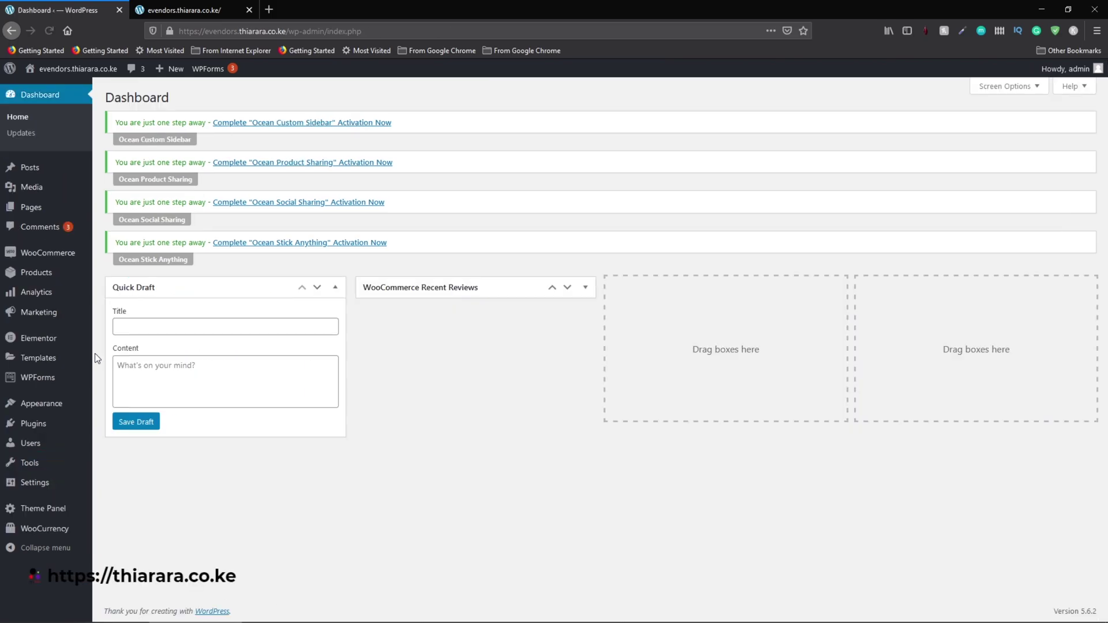
Step: Open the WooCurrency settings and remove the KES currency from the currency list
mouse_move(62, 254)
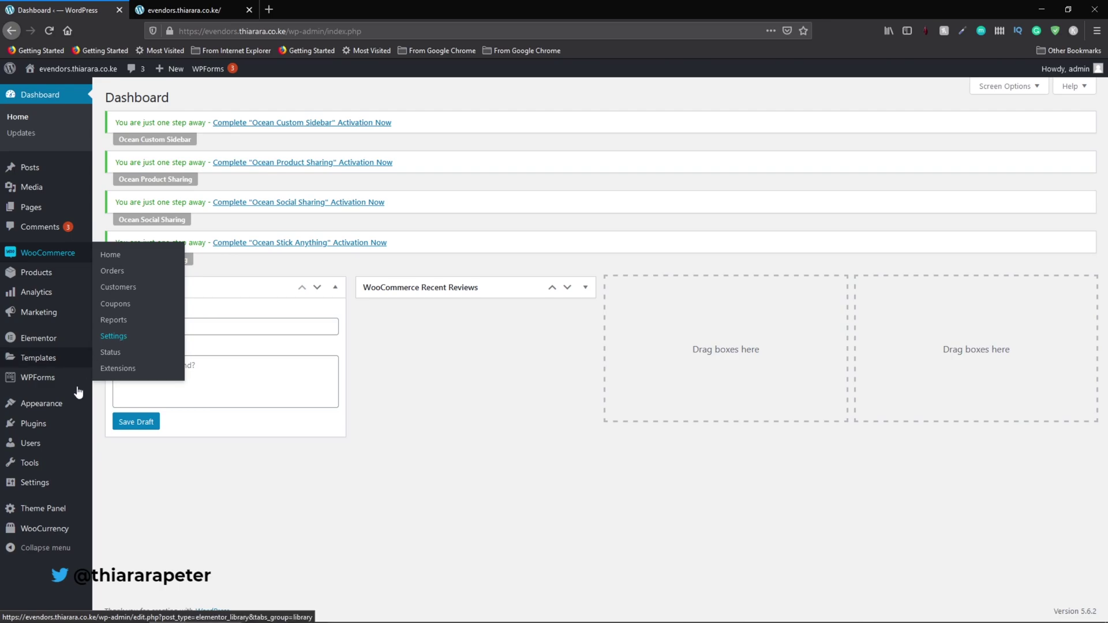
mouse_move(45, 531)
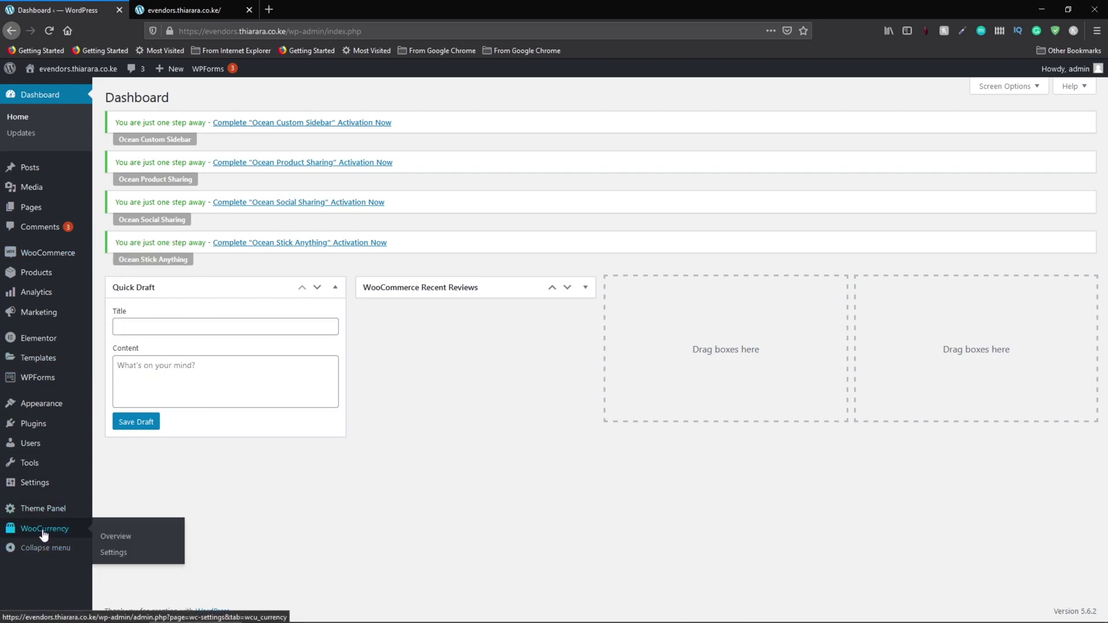
click(120, 553)
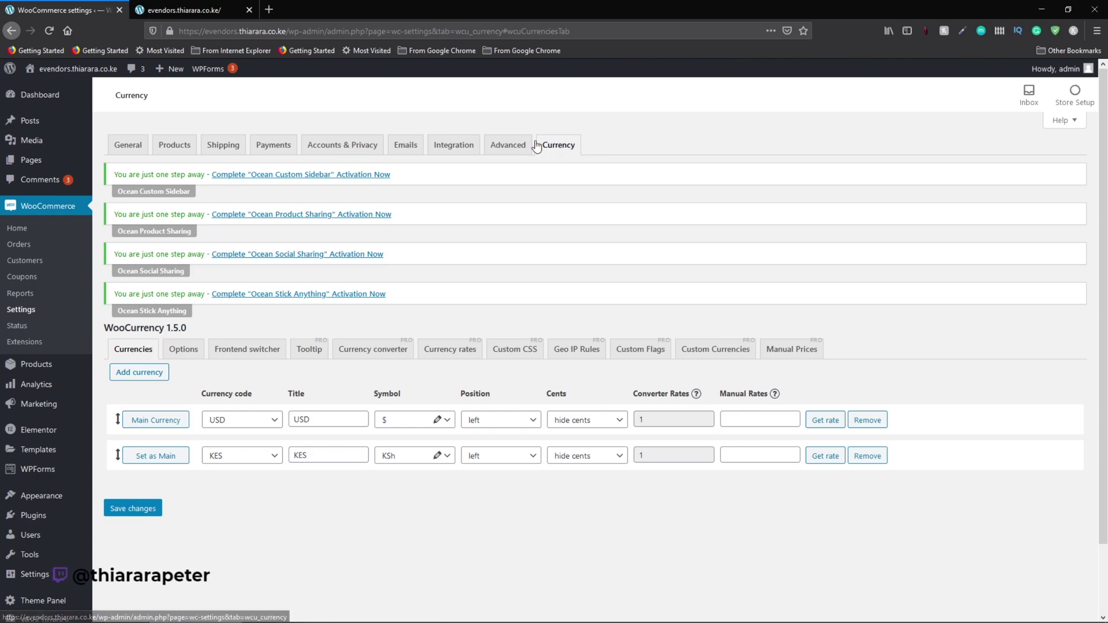
click(870, 457)
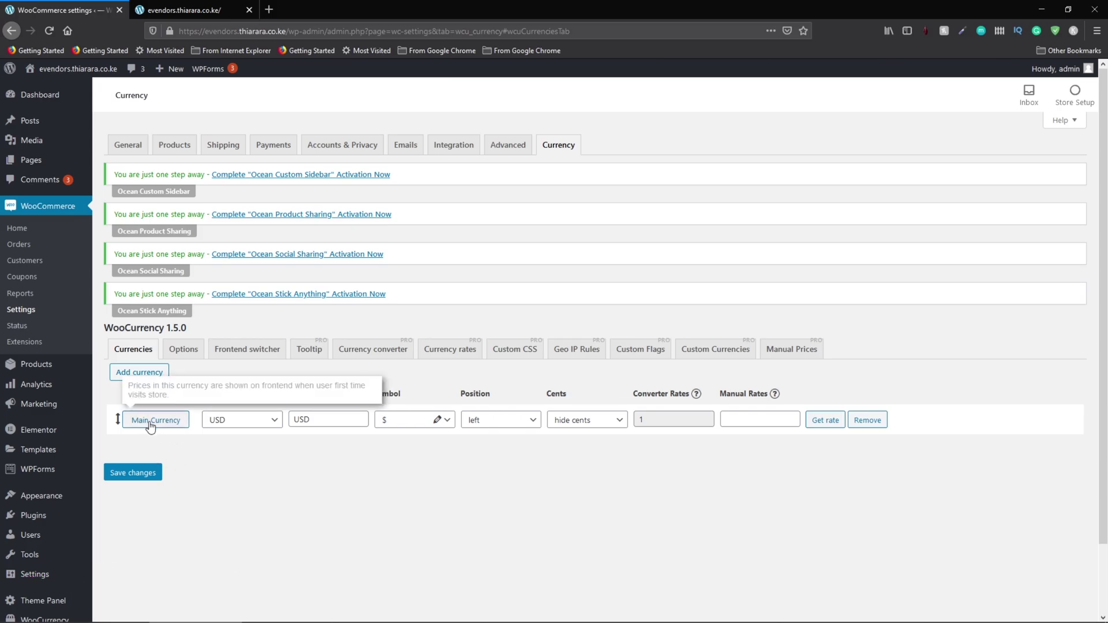
Step: Reload the storefront homepage and examine the currency and prices of the best-selling products
click(183, 9)
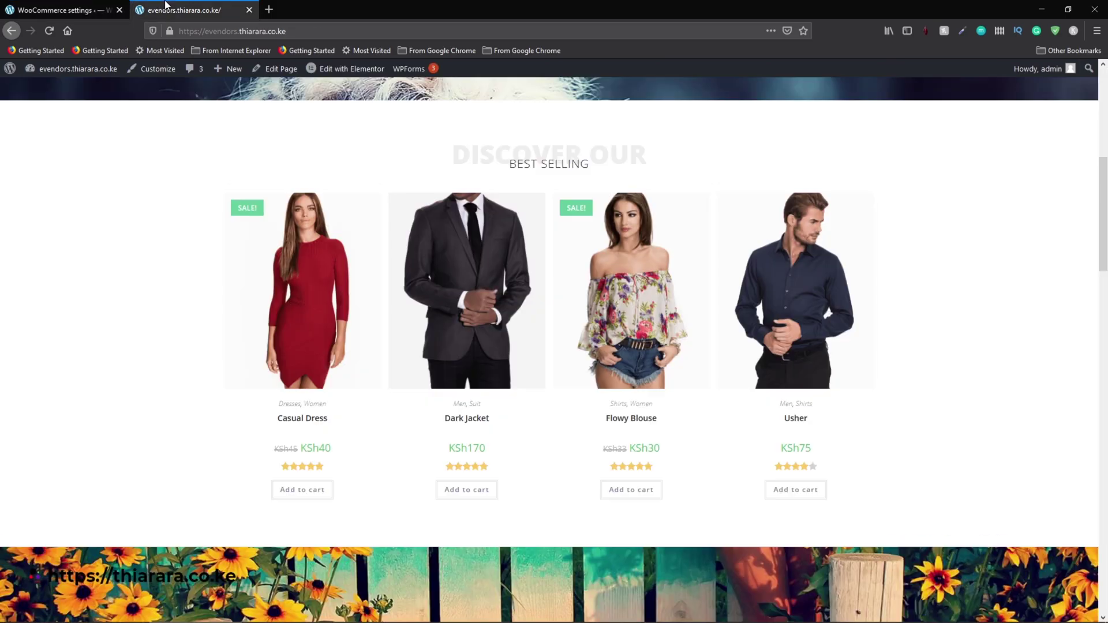
click(65, 30)
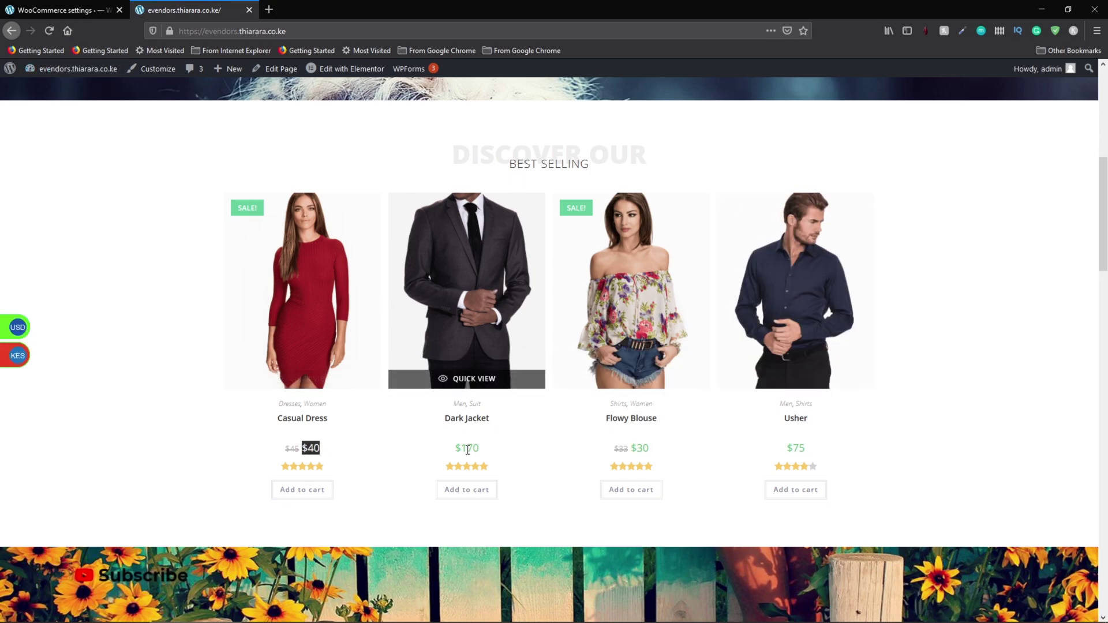
drag(662, 453, 606, 454)
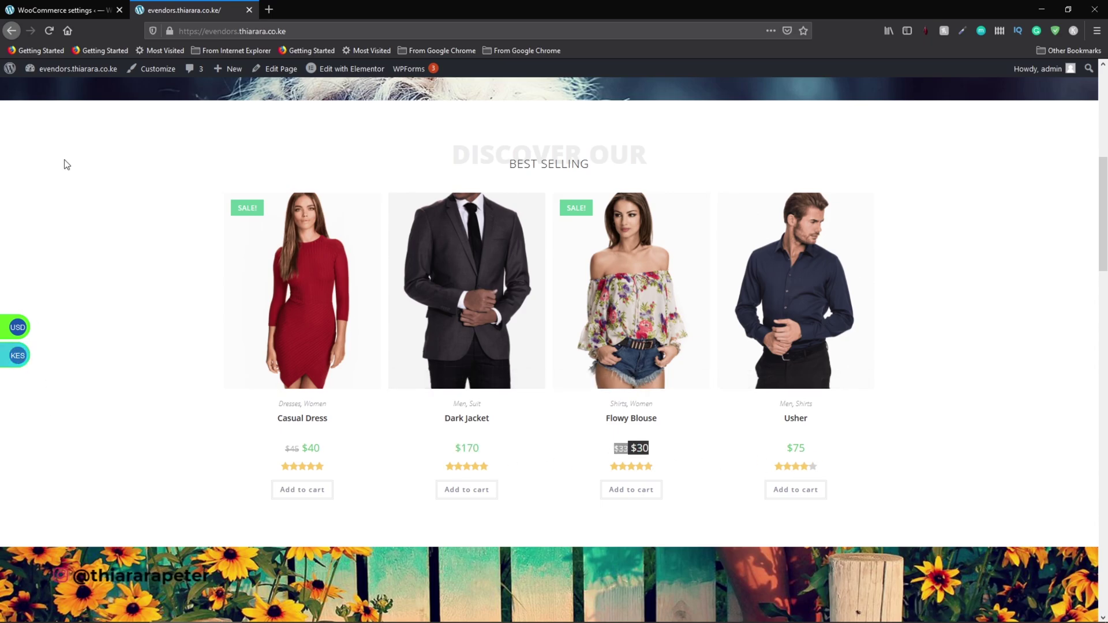
Step: Return to the WooCurrency settings and add KES as a second currency
click(55, 7)
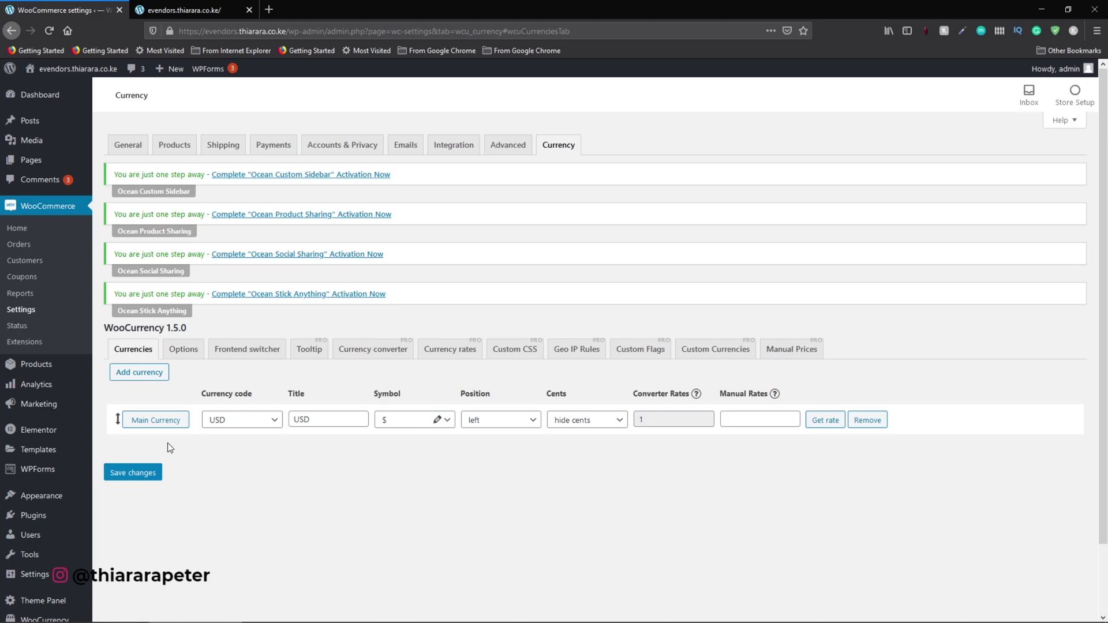
click(139, 372)
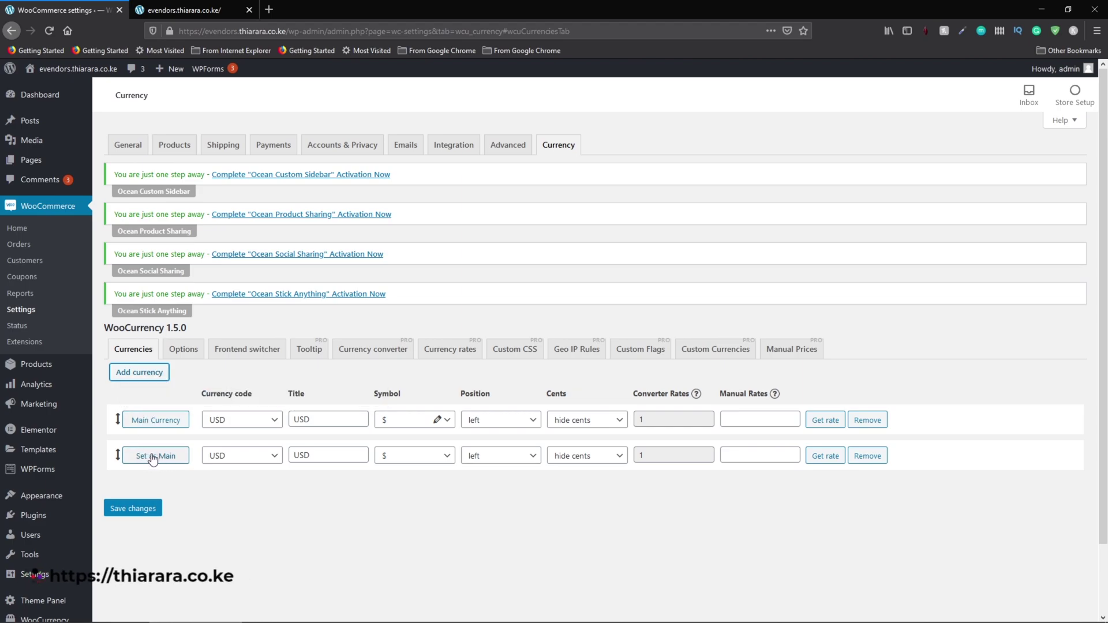
click(226, 462)
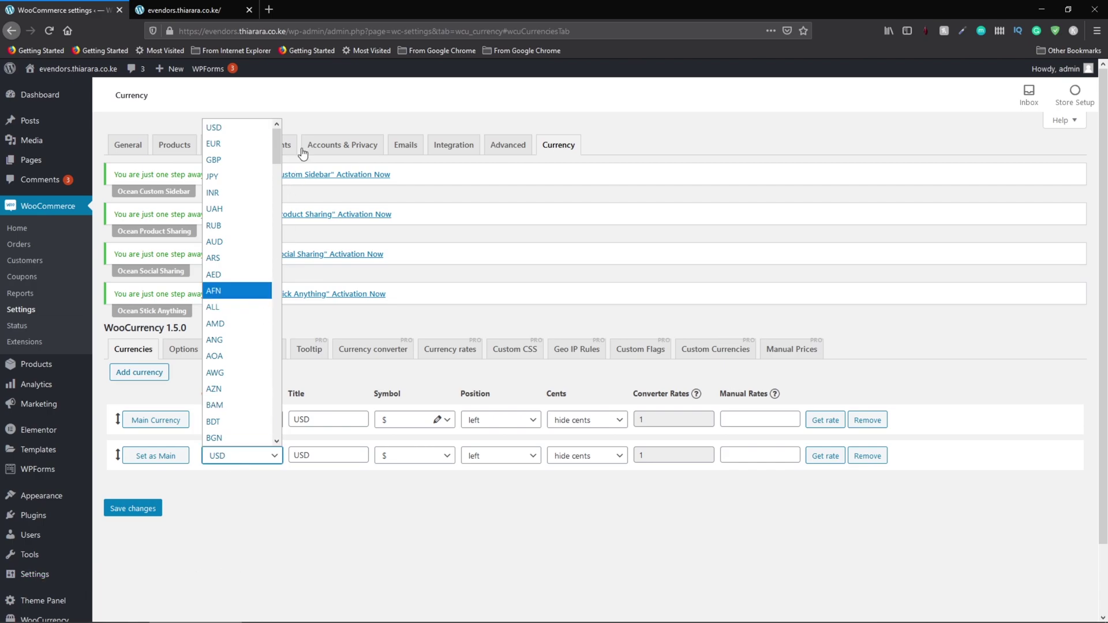
key(k)
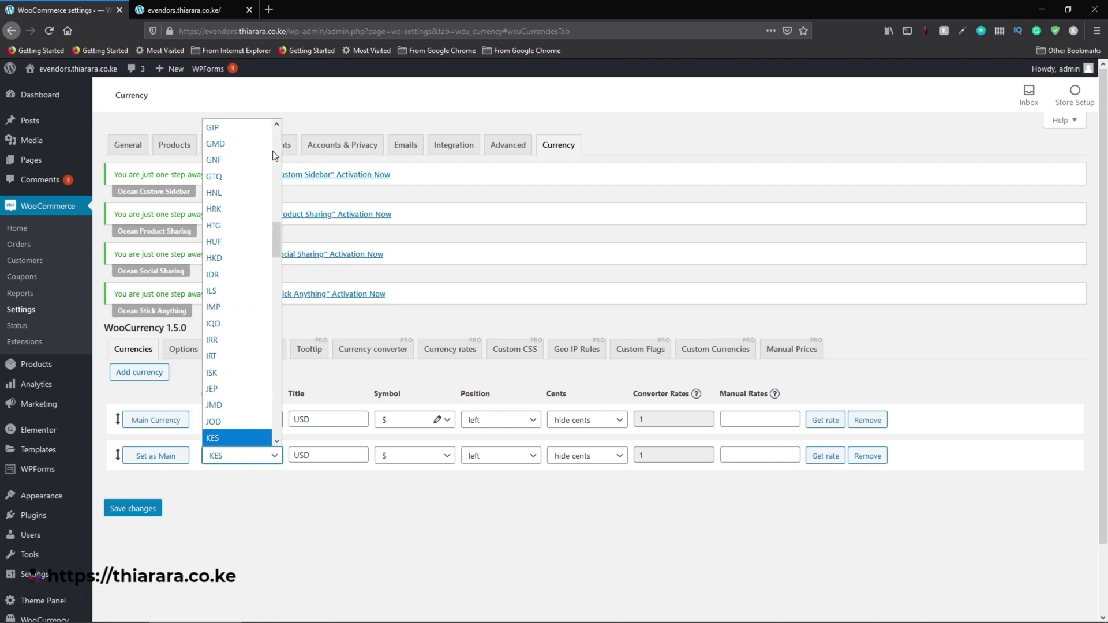
click(220, 442)
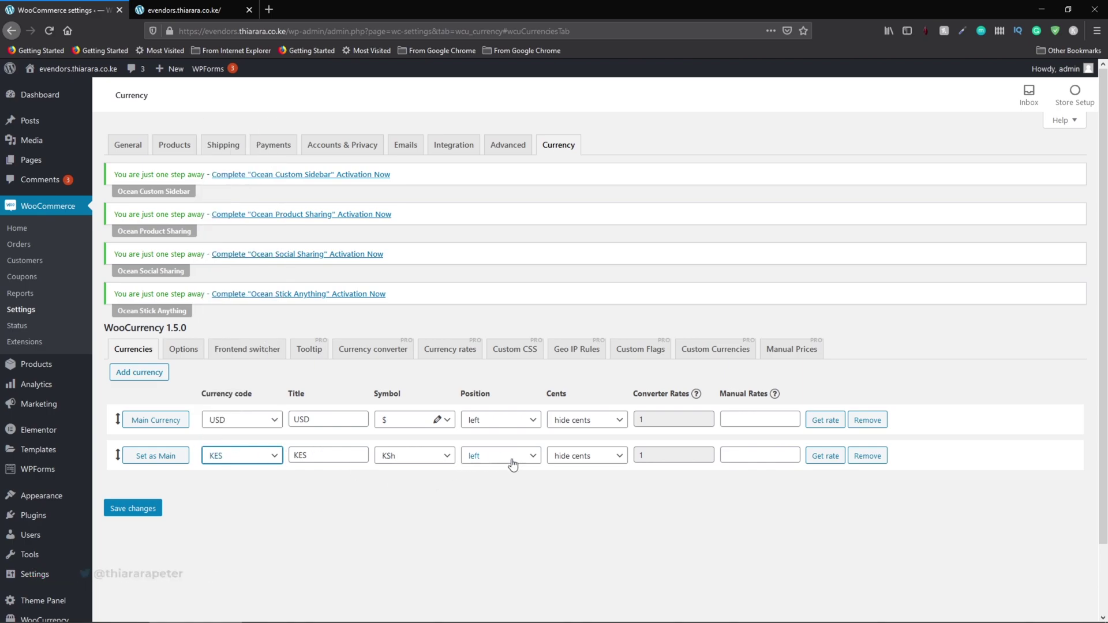
Step: Set both the USD and KES currencies to show cents
click(577, 422)
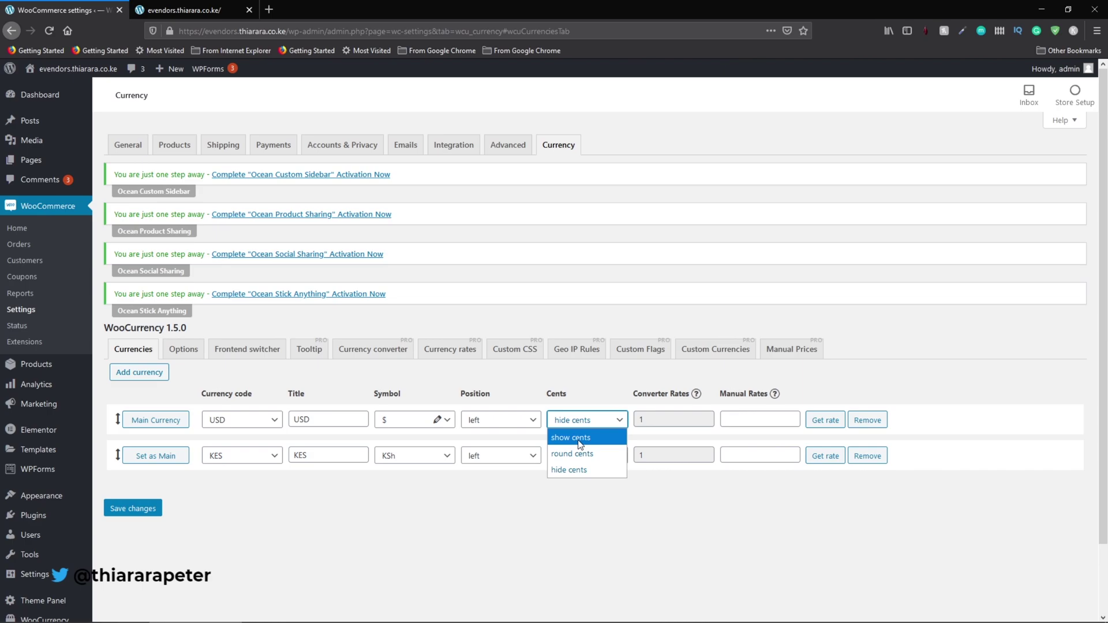
click(582, 439)
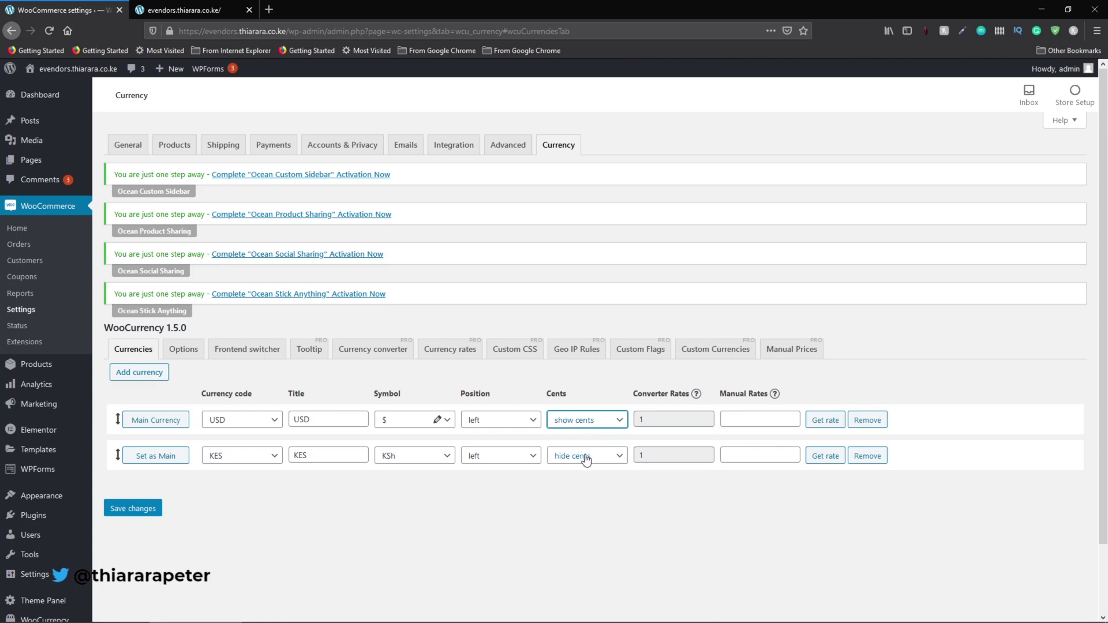
click(587, 459)
click(584, 472)
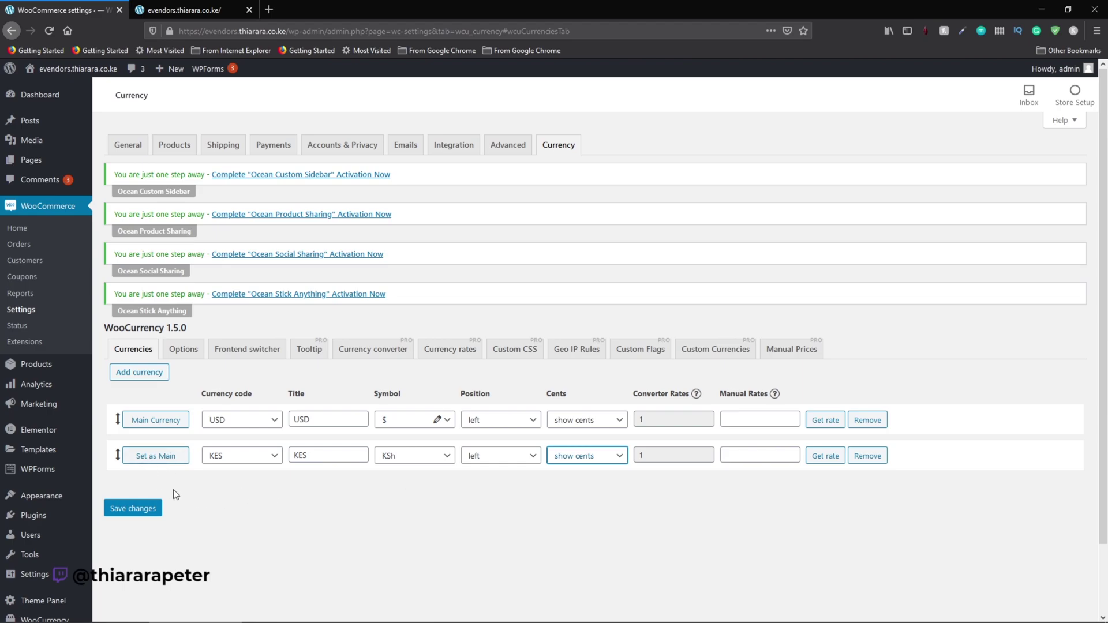
Step: Add EUR as a third currency in the currency list
click(147, 373)
click(239, 492)
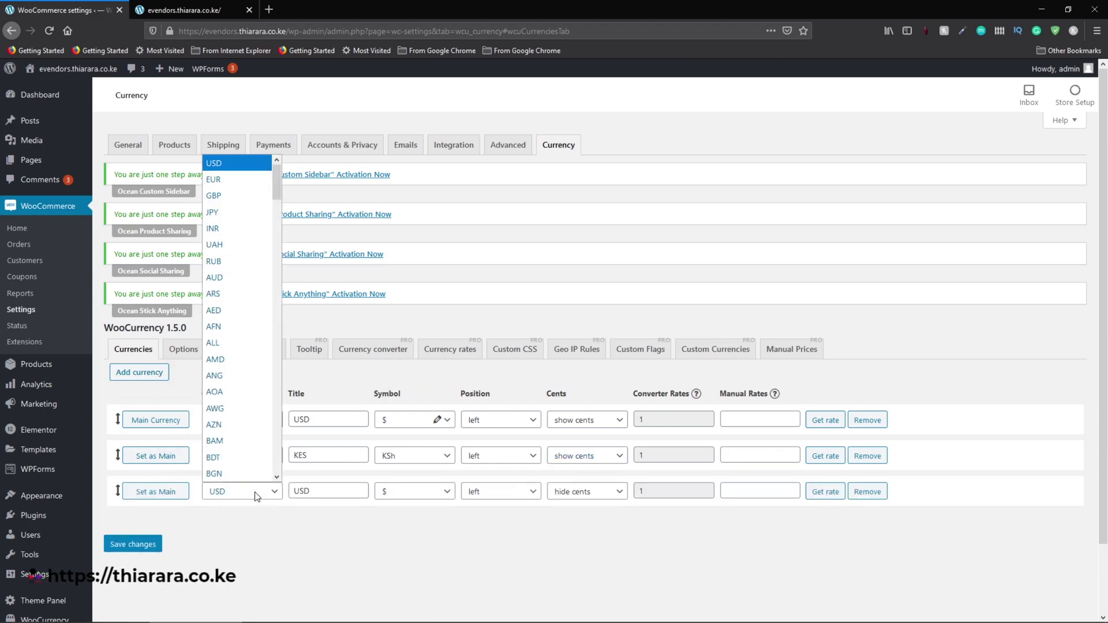
click(225, 179)
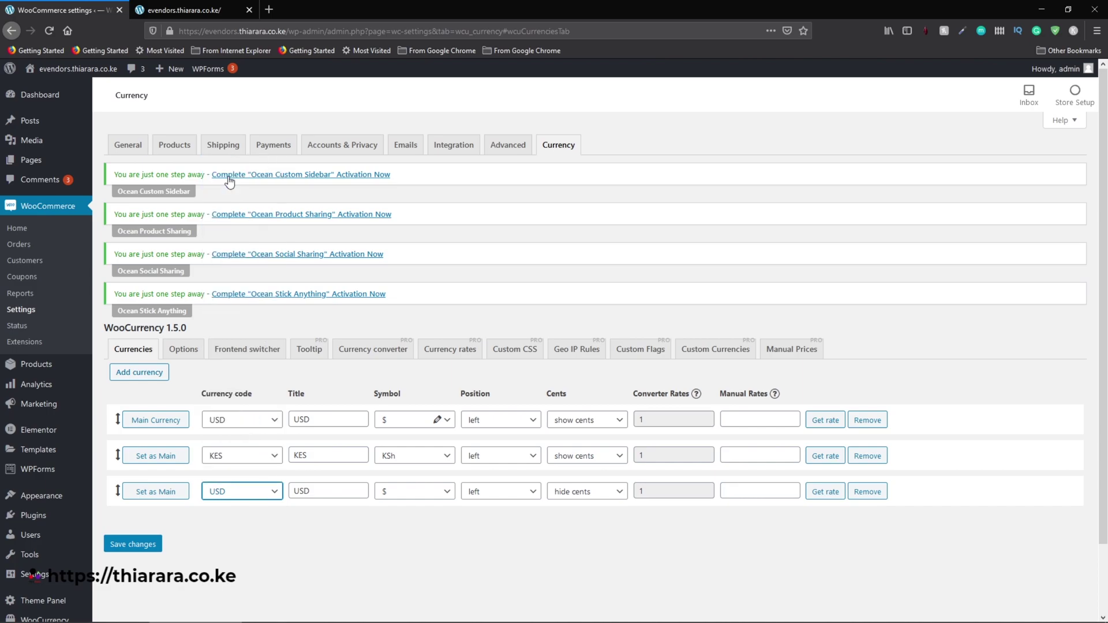
Step: Make KES the main currency at the head of the list, and set EUR to show cents
click(147, 460)
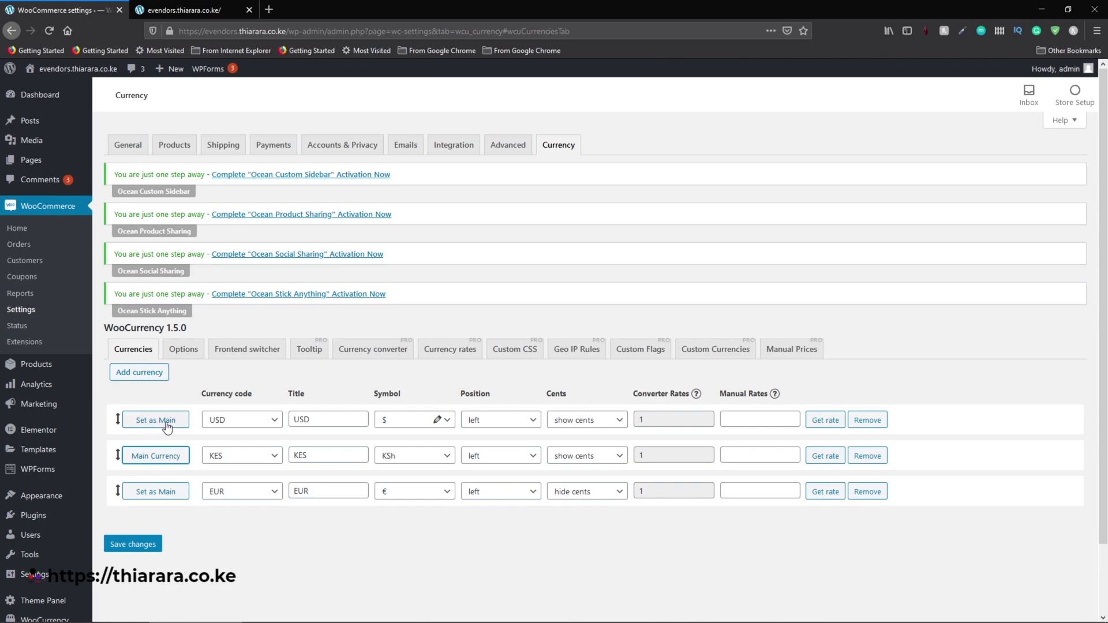
drag(117, 456, 116, 423)
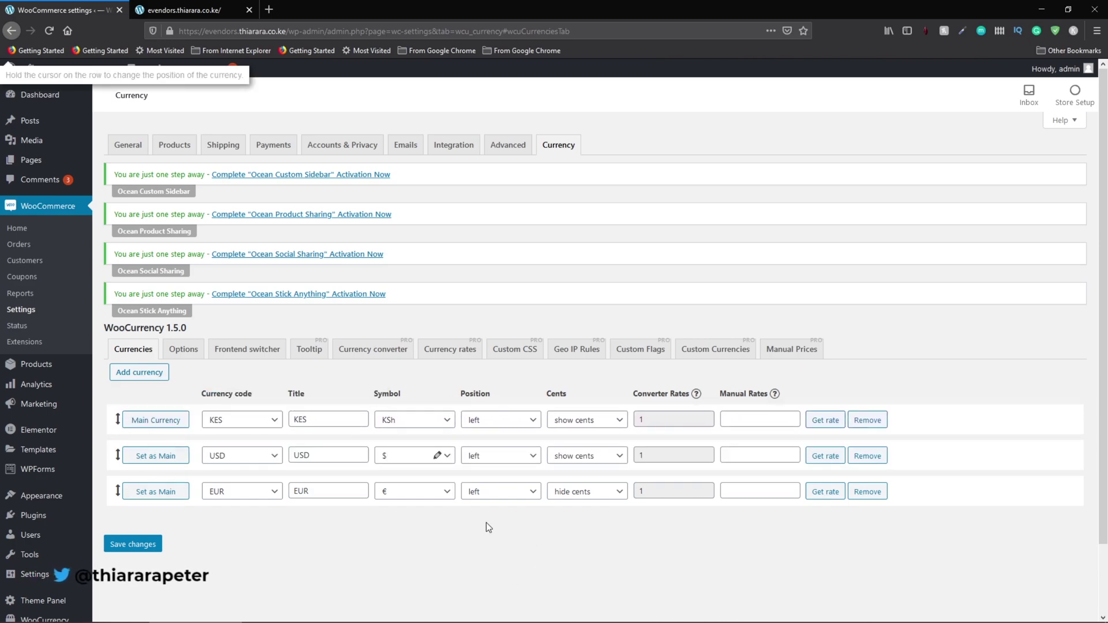
click(553, 491)
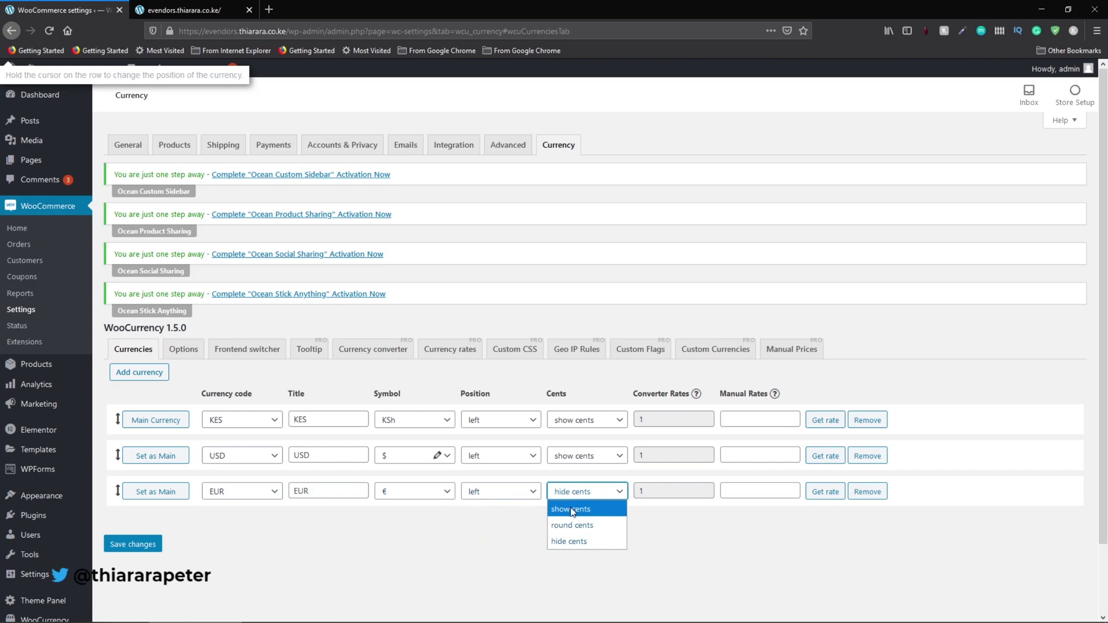
click(566, 508)
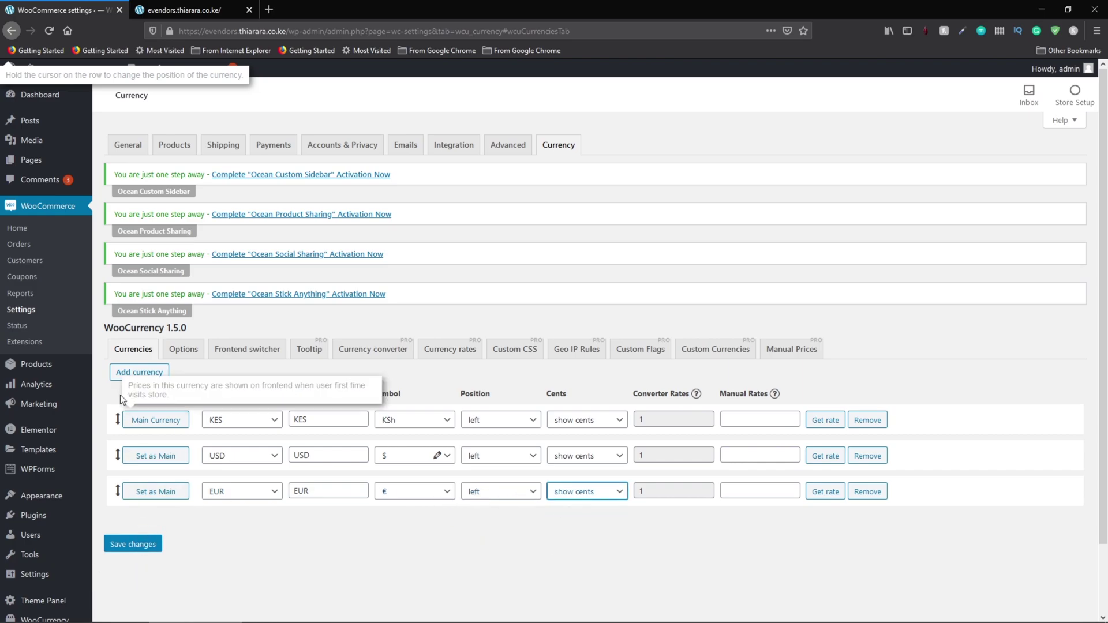
Step: Add an extra currency row, remove it again and save the currency settings
click(142, 374)
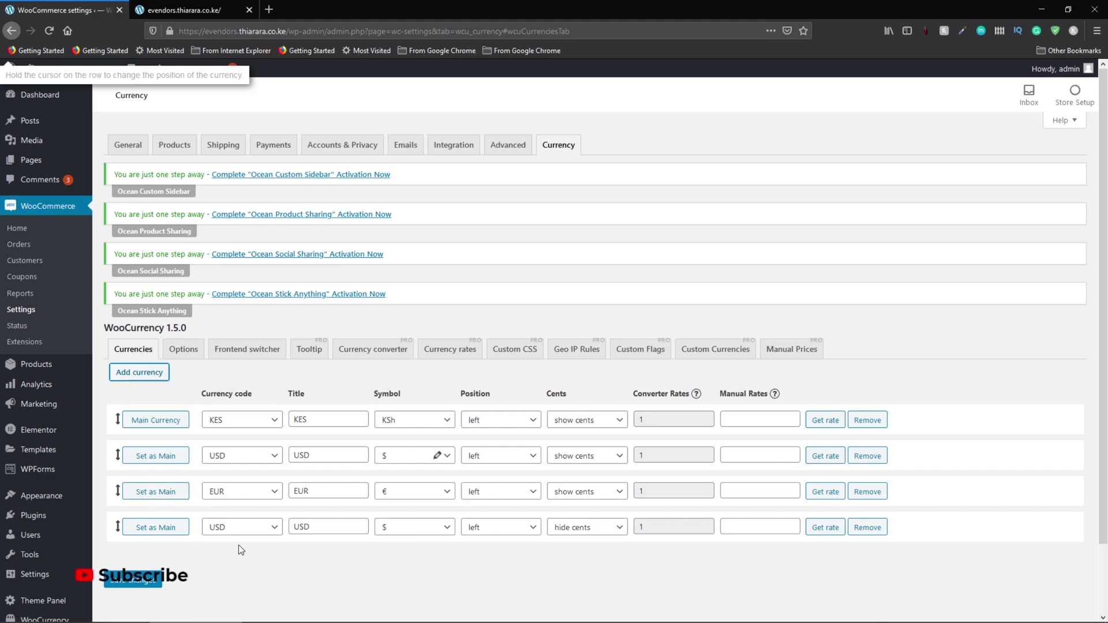
click(868, 527)
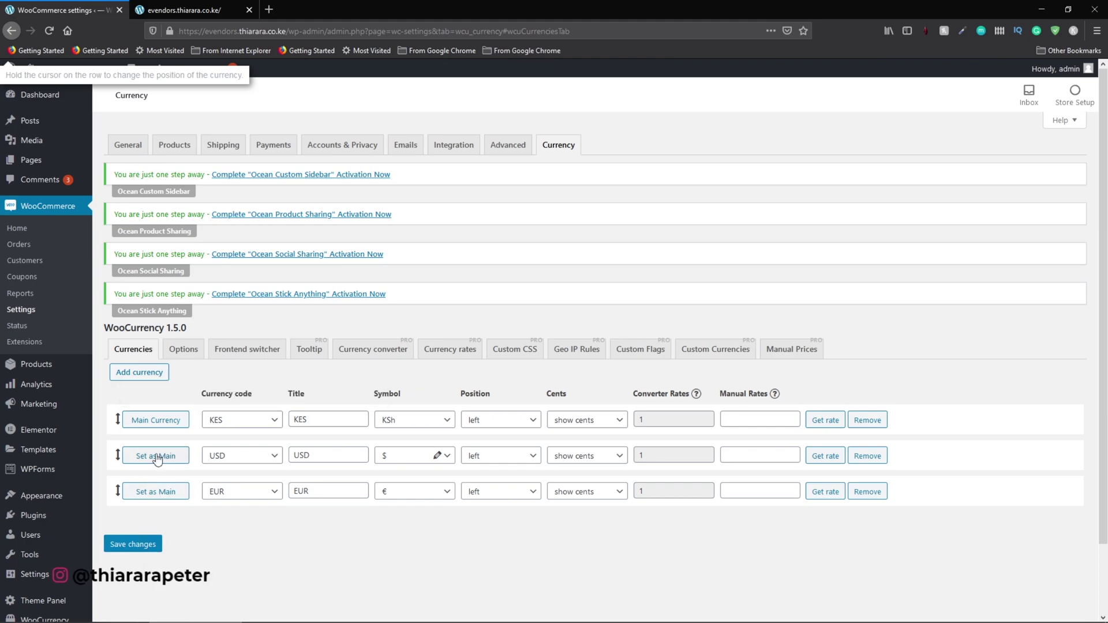
click(129, 546)
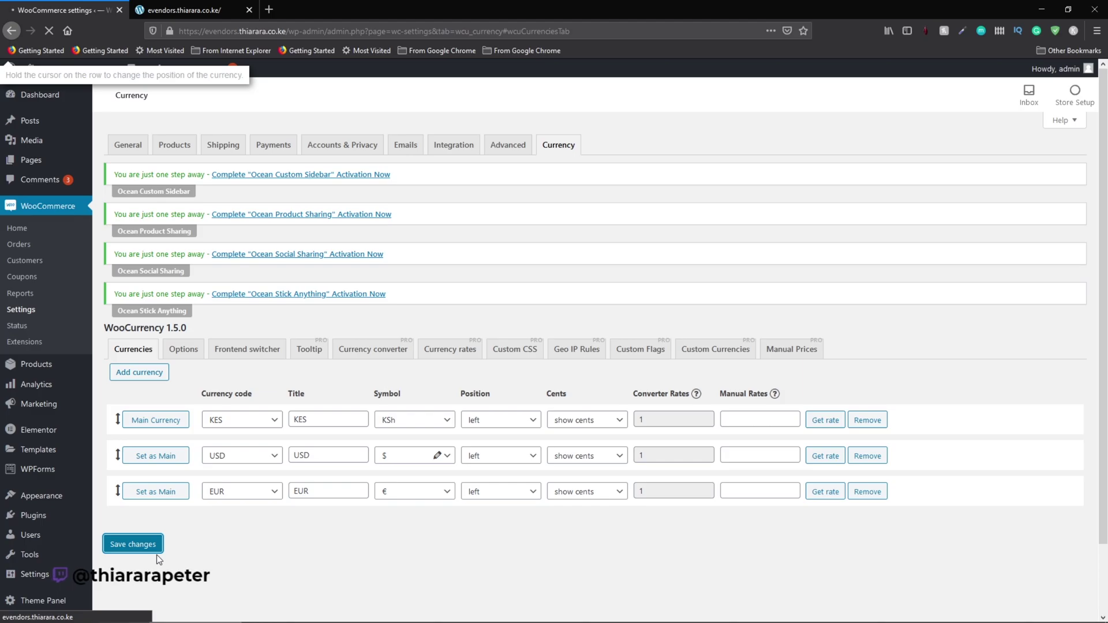
Step: Reload the storefront homepage, switch its currency to USD and examine the best-selling products' prices
click(183, 10)
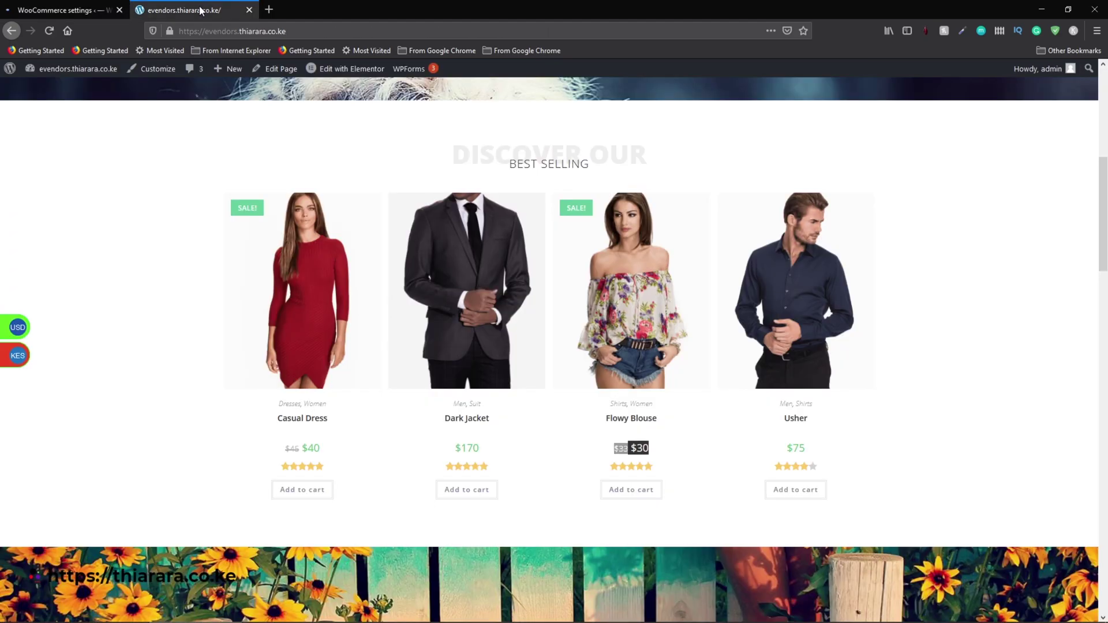
click(46, 30)
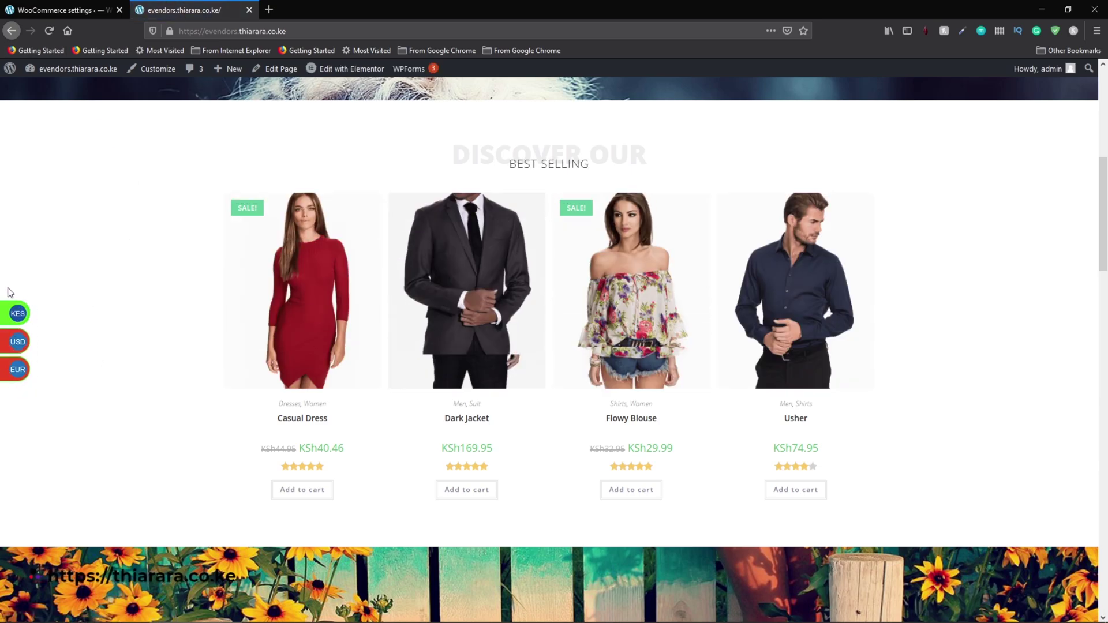
click(10, 355)
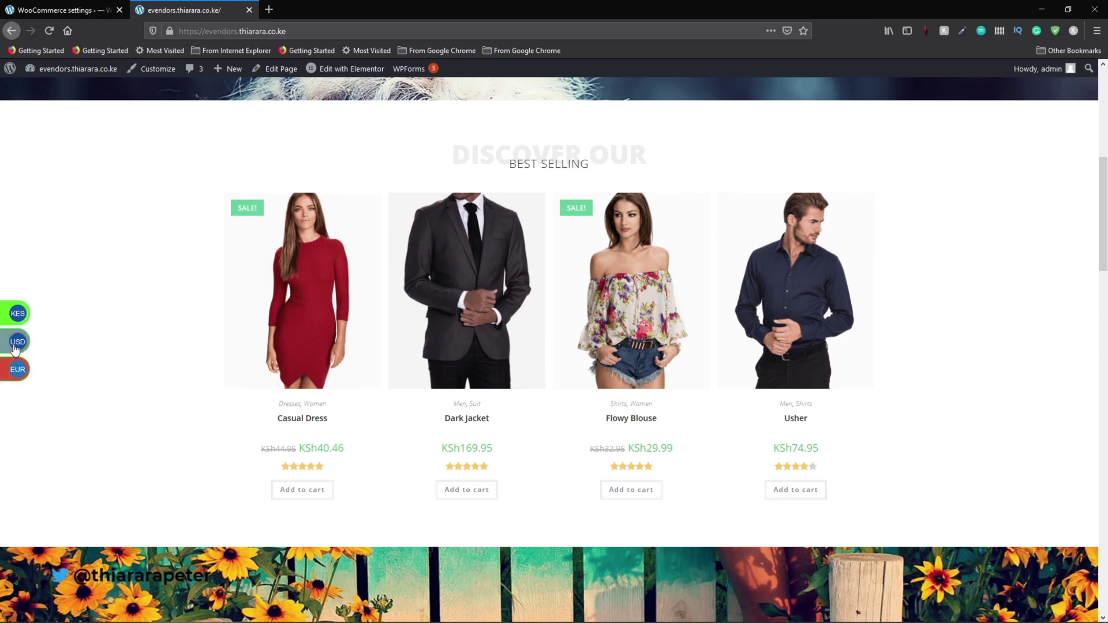
click(16, 344)
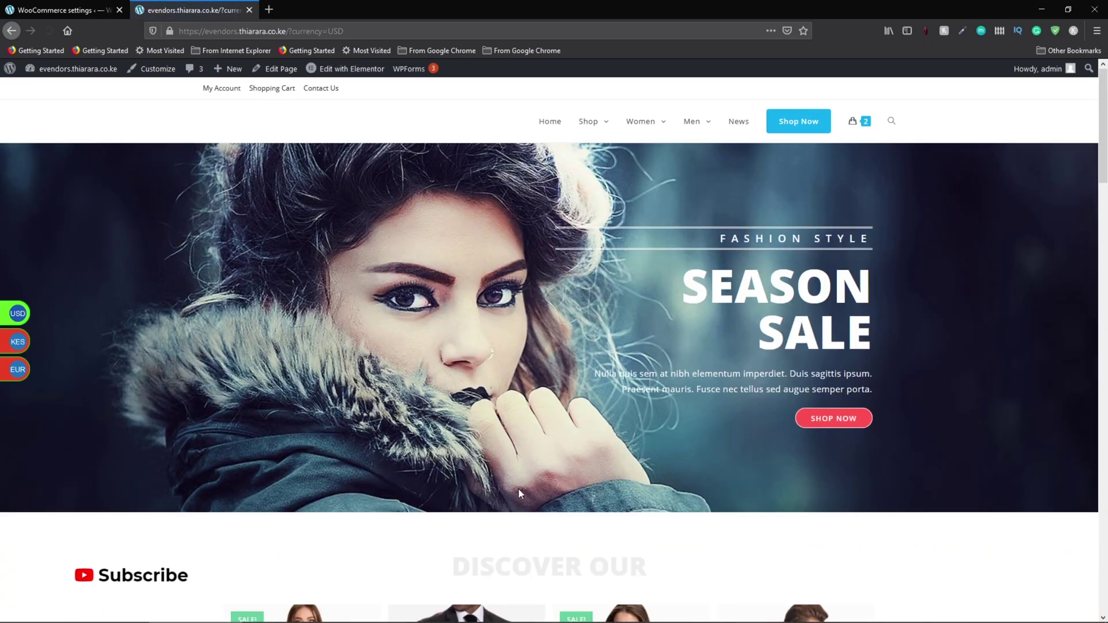
scroll(518, 494, down, 8)
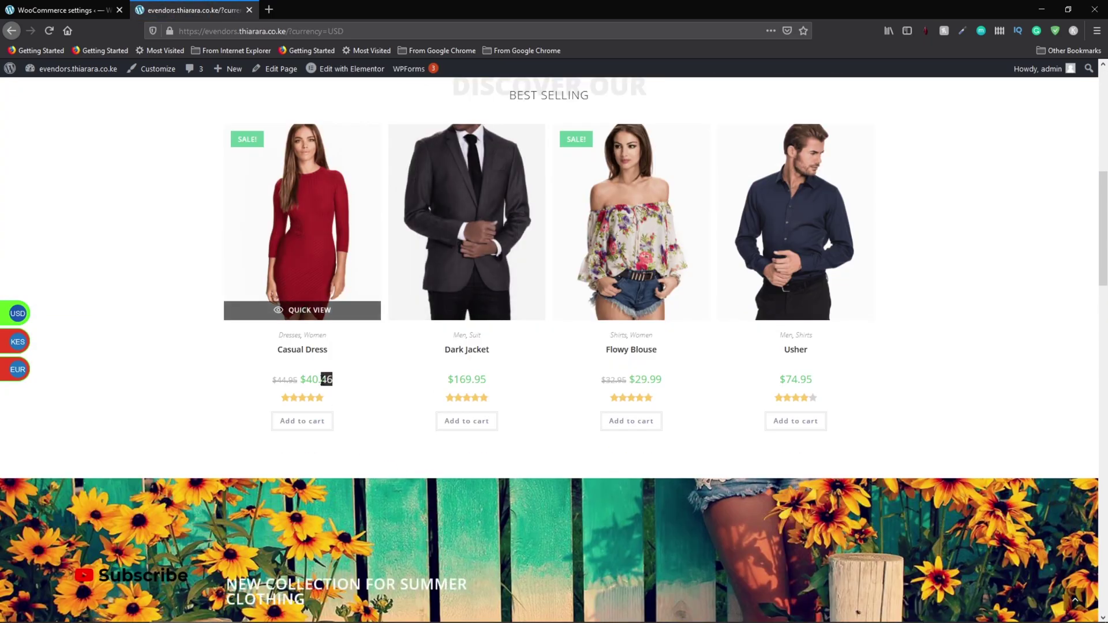
Step: Switch the storefront to EUR and back to KES, comparing the best-selling products' prices in each currency
click(27, 372)
click(28, 374)
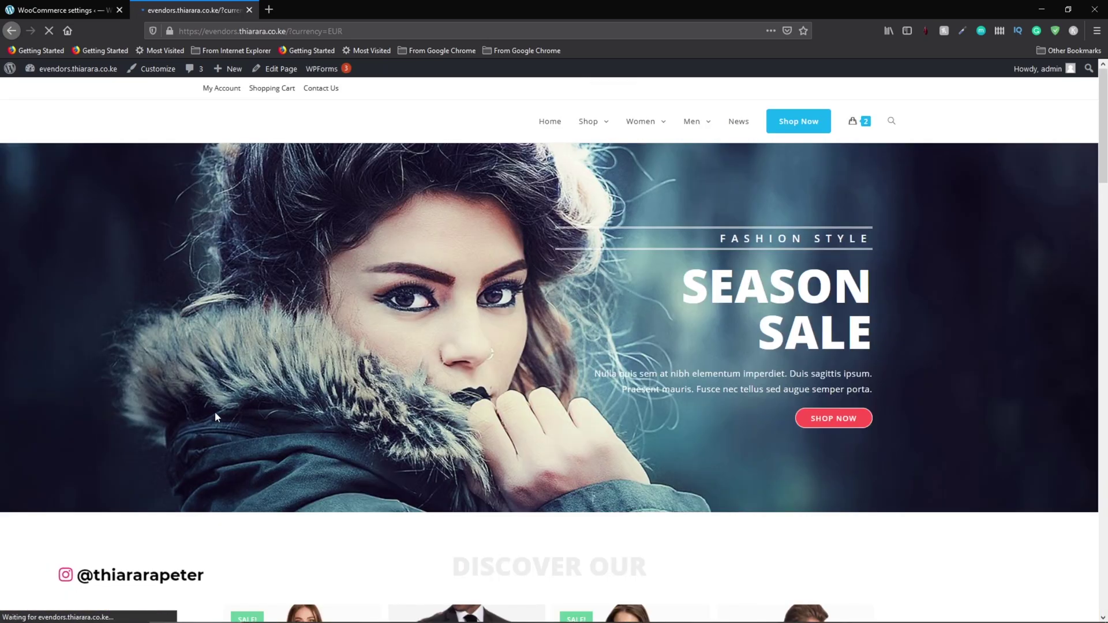
scroll(345, 449, down, 7)
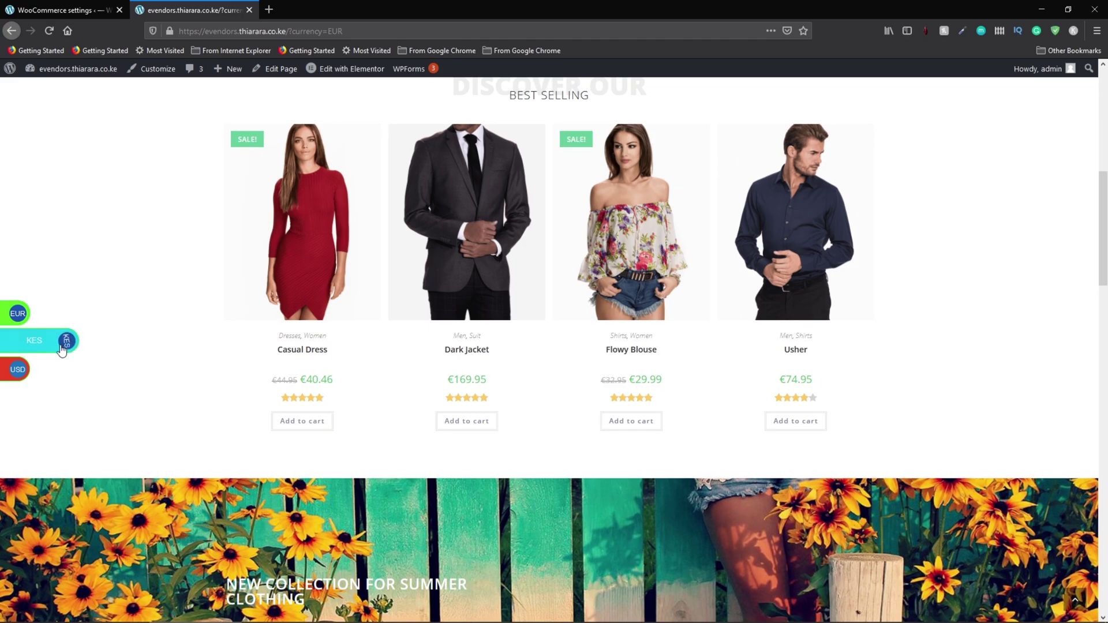
click(67, 341)
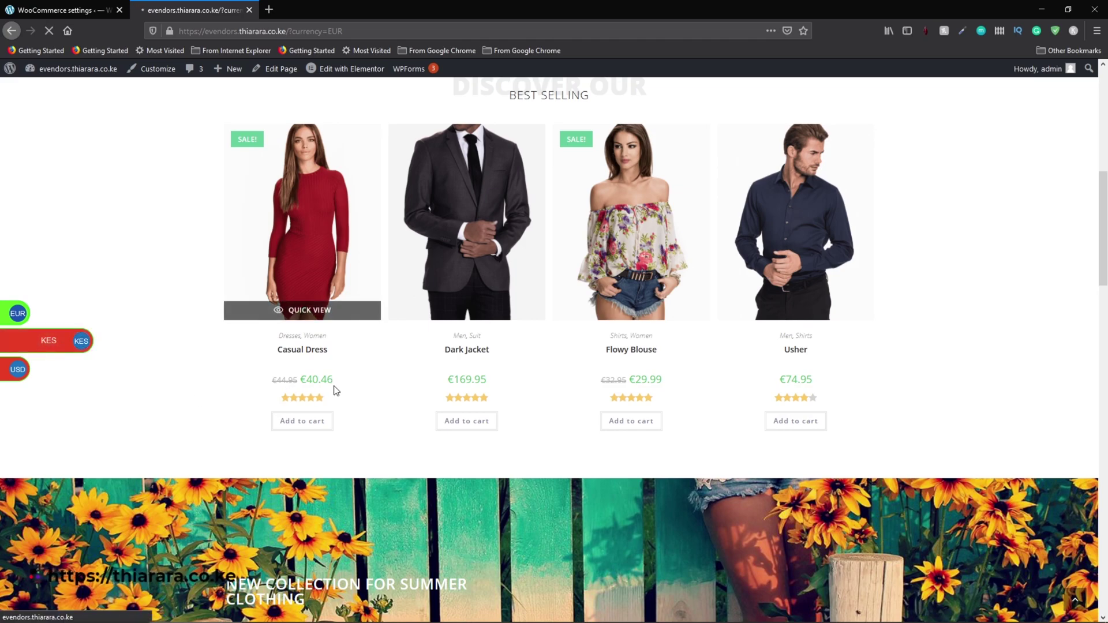
scroll(337, 443, down, 3)
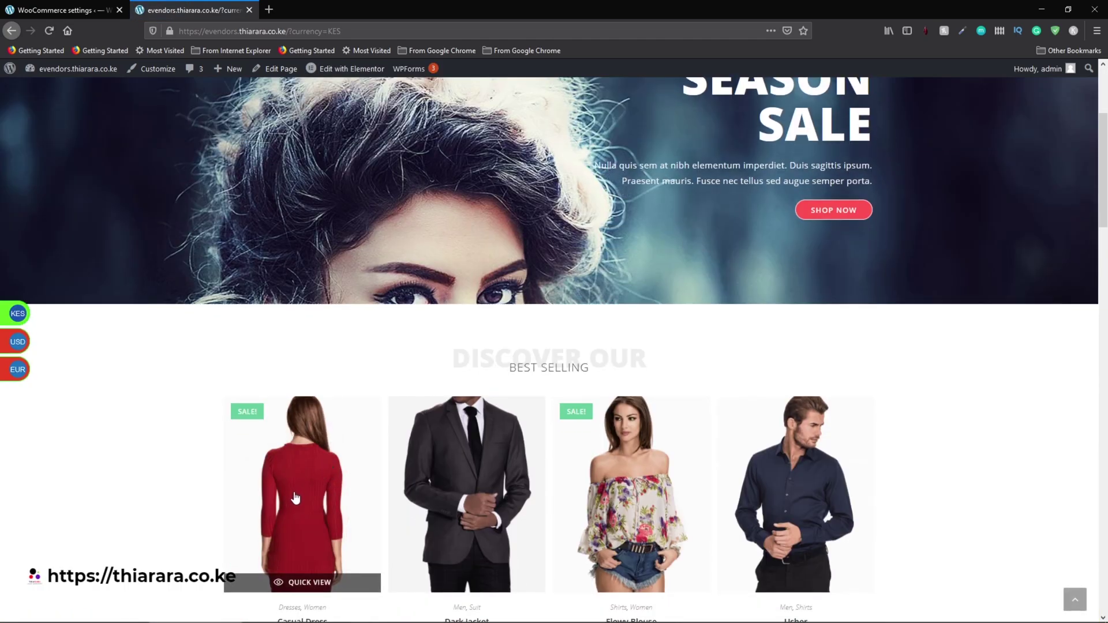
scroll(315, 452, down, 4)
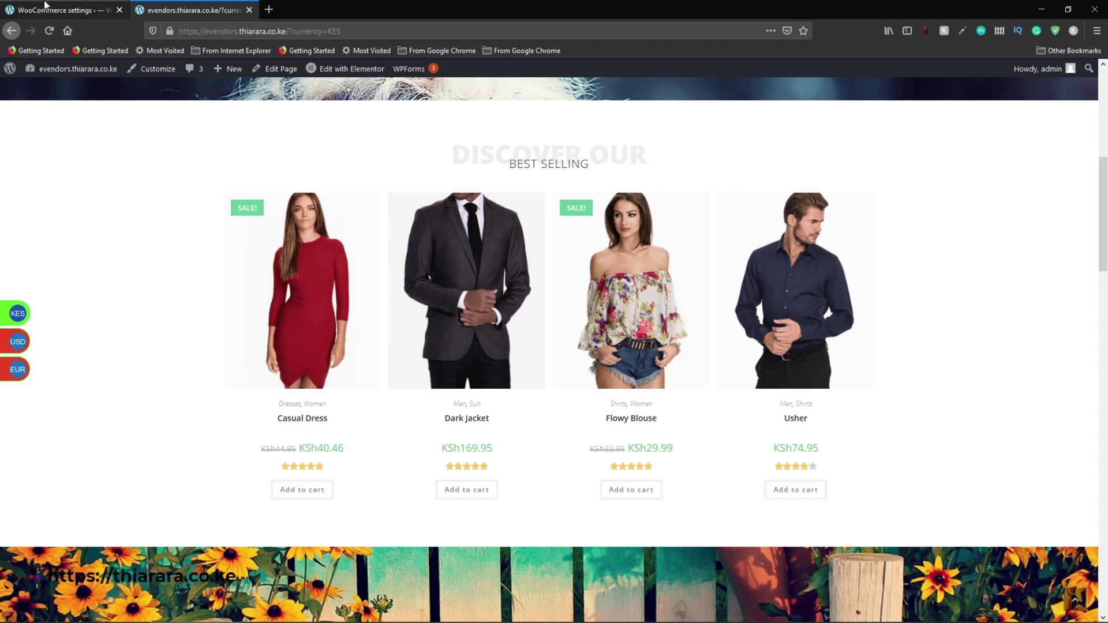
Step: Fetch the converter rates for USD and EUR in the WooCurrency settings and save the changes
click(4, 7)
click(822, 491)
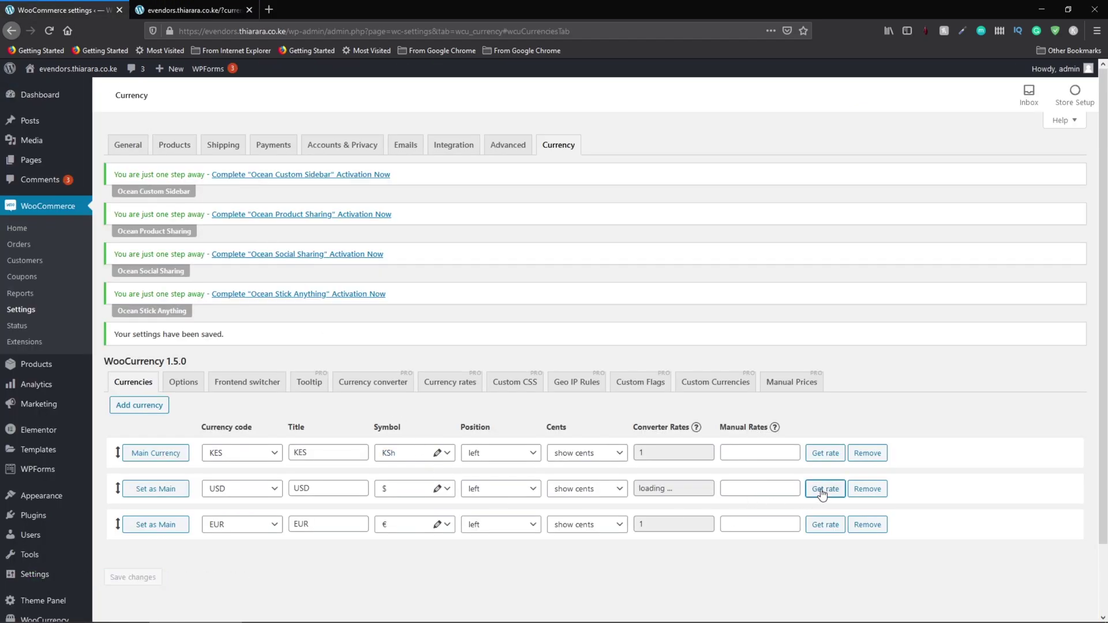
click(822, 526)
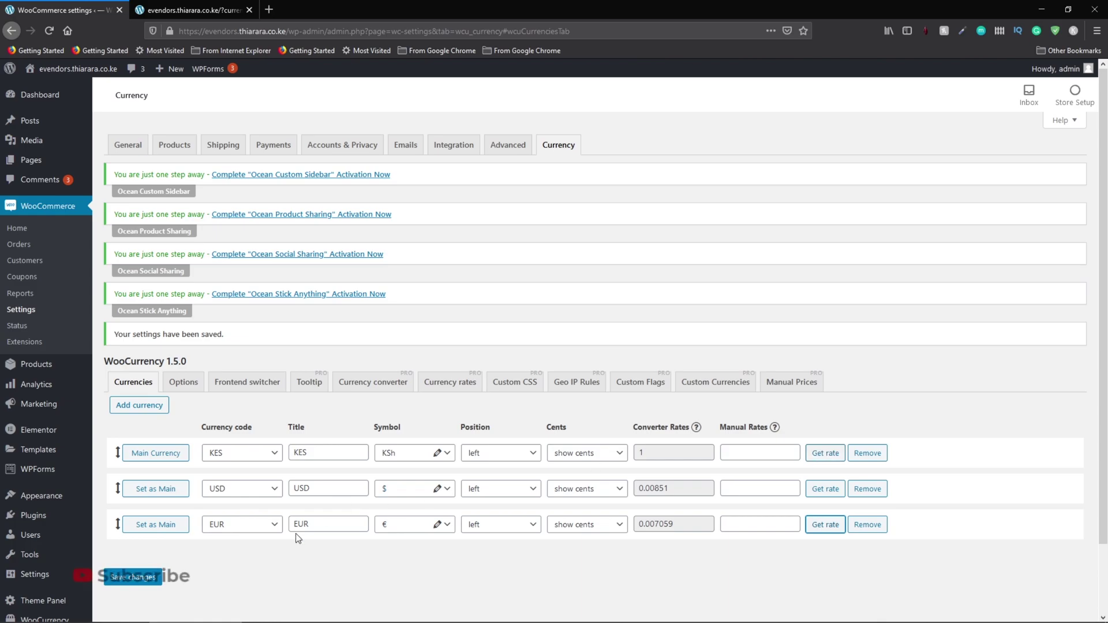
click(128, 580)
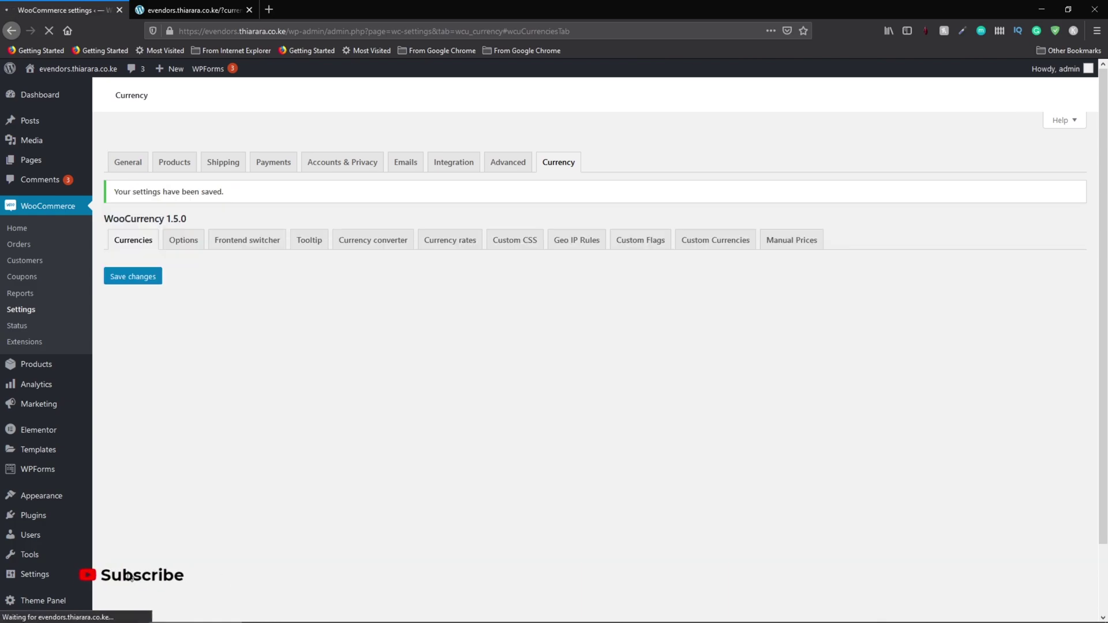
Step: Reload the storefront with the fetched rates, switch to USD and check the converted prices of the best-selling products
click(184, 10)
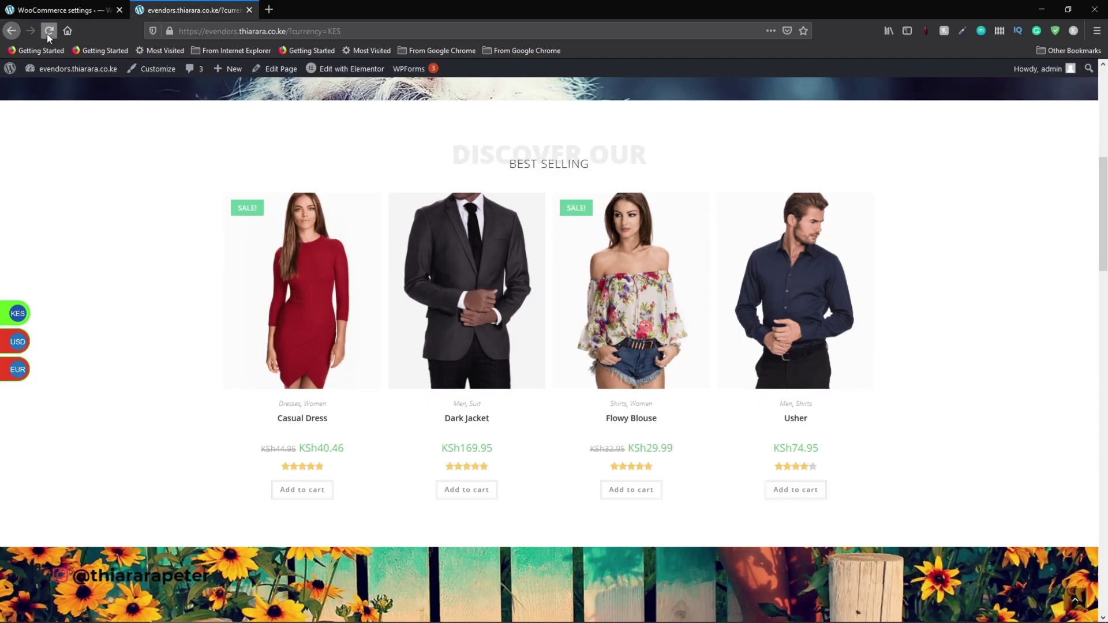
click(49, 31)
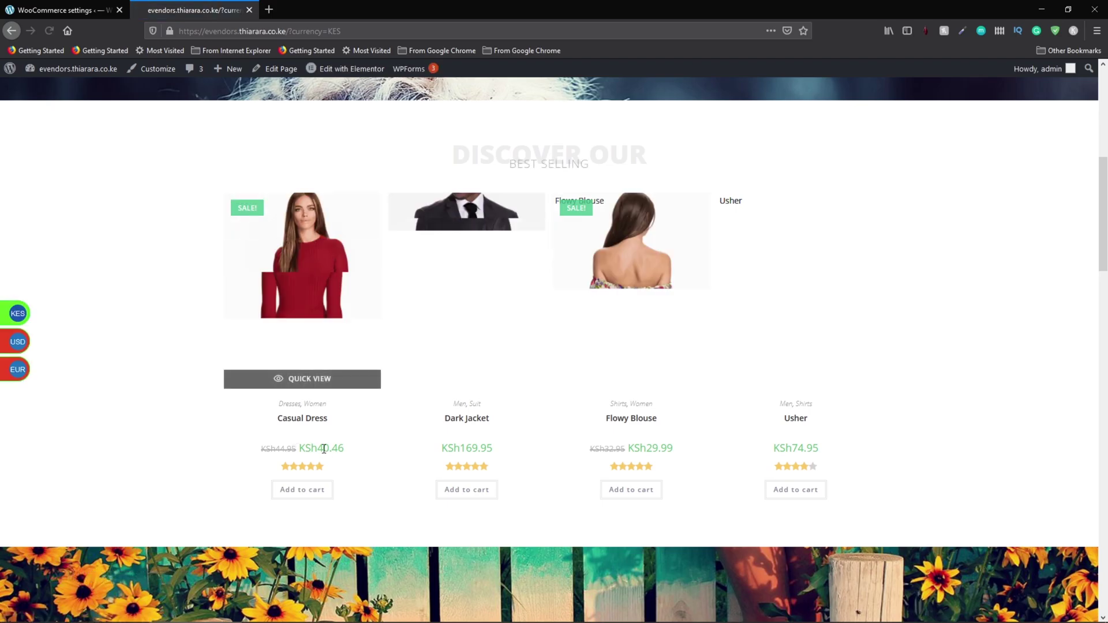
click(23, 345)
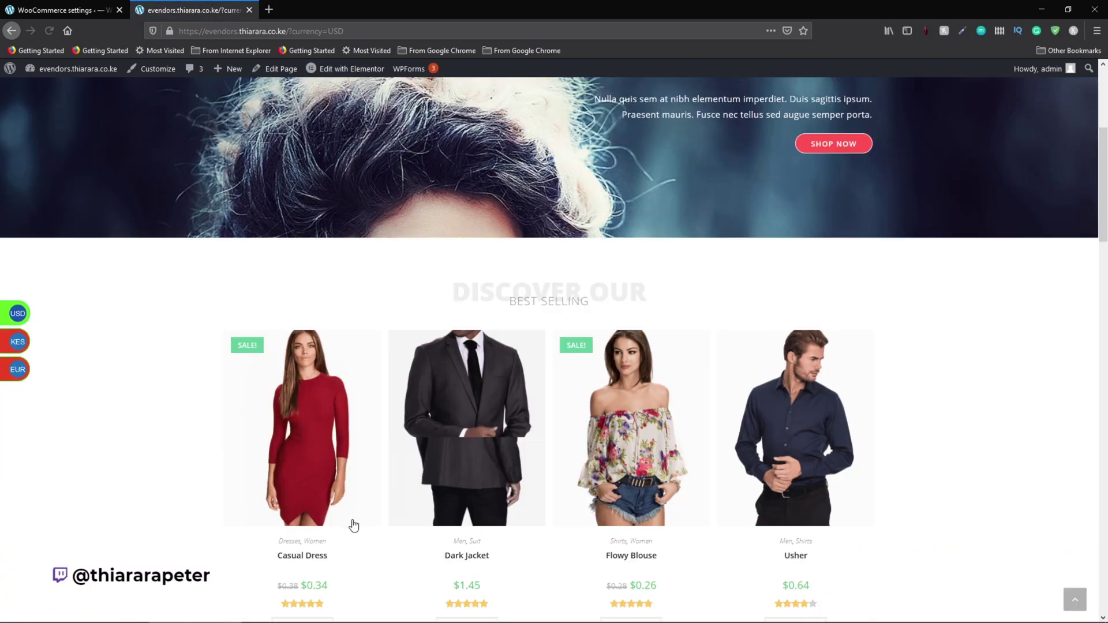
scroll(353, 427, down, 3)
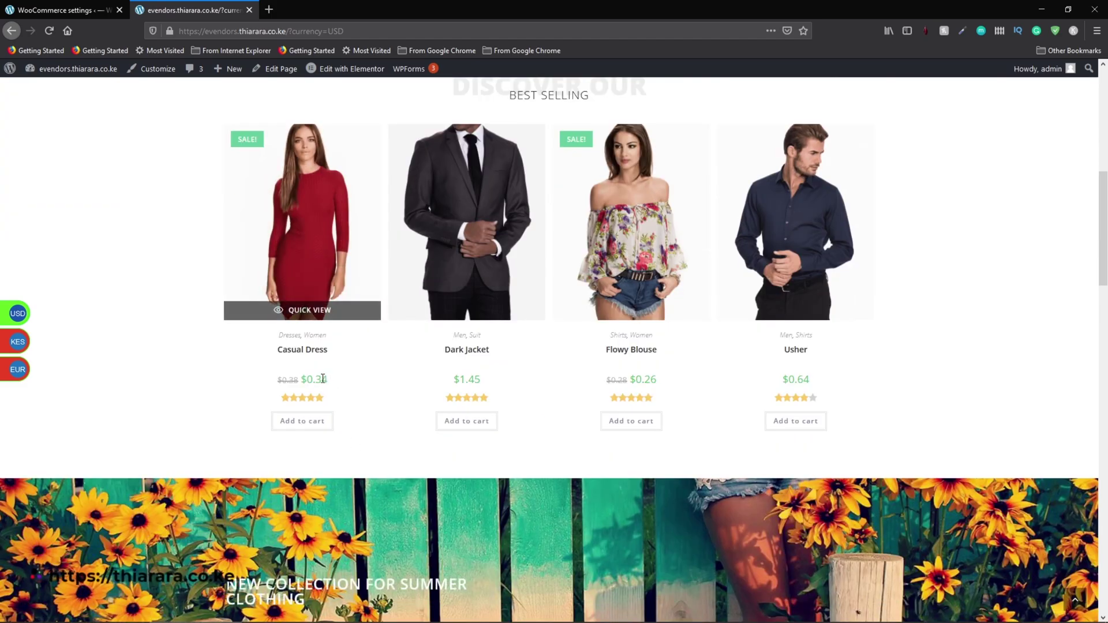
double_click(325, 382)
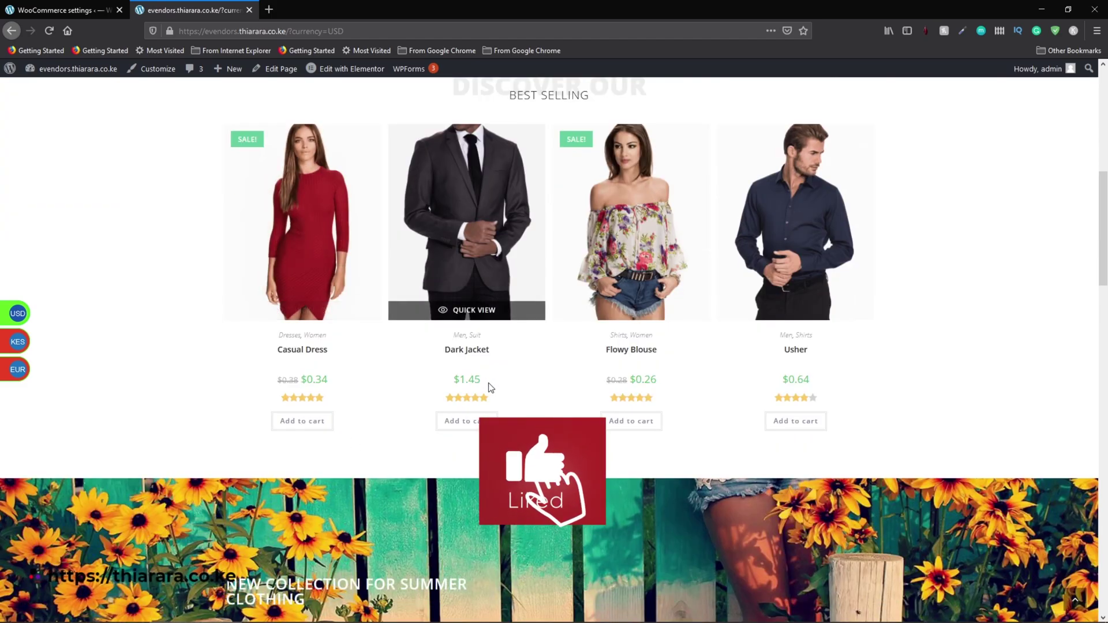
Step: Examine the USD prices of the Dark Jacket, Flowy Blouse and Usher products among the best sellers
double_click(468, 379)
double_click(645, 380)
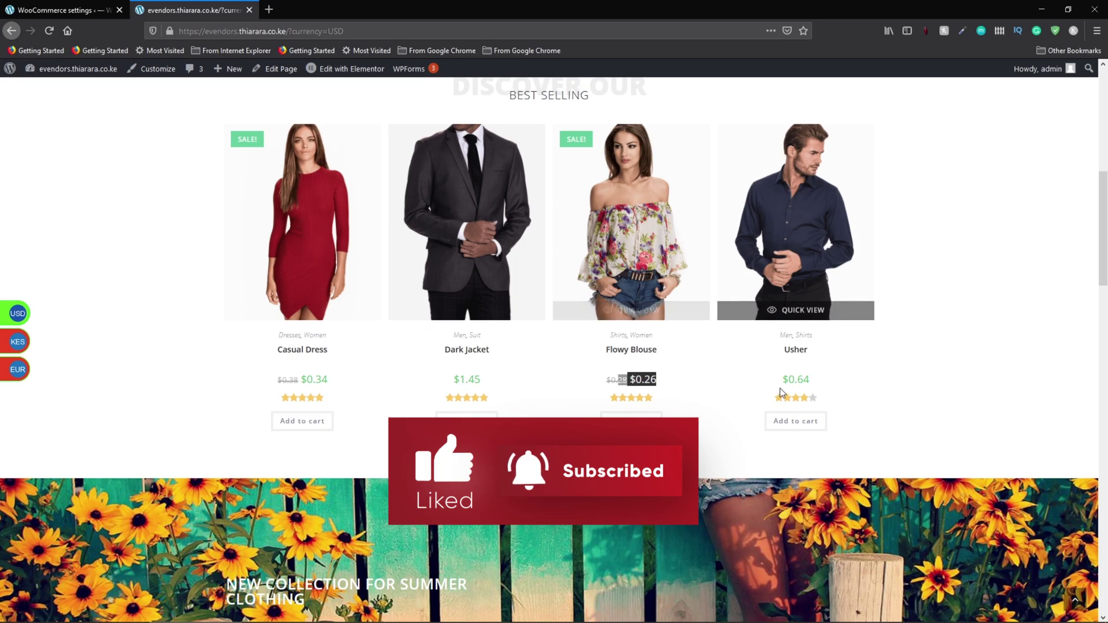
double_click(795, 380)
click(112, 377)
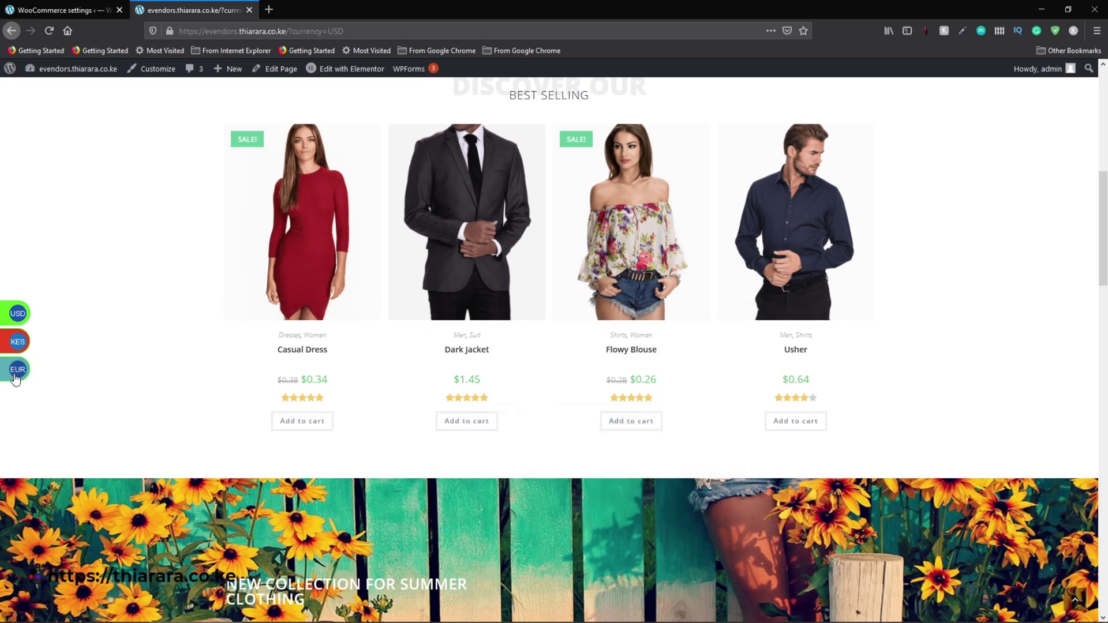
Step: Switch the storefront to EUR and check the converted prices of the best-selling products
click(65, 380)
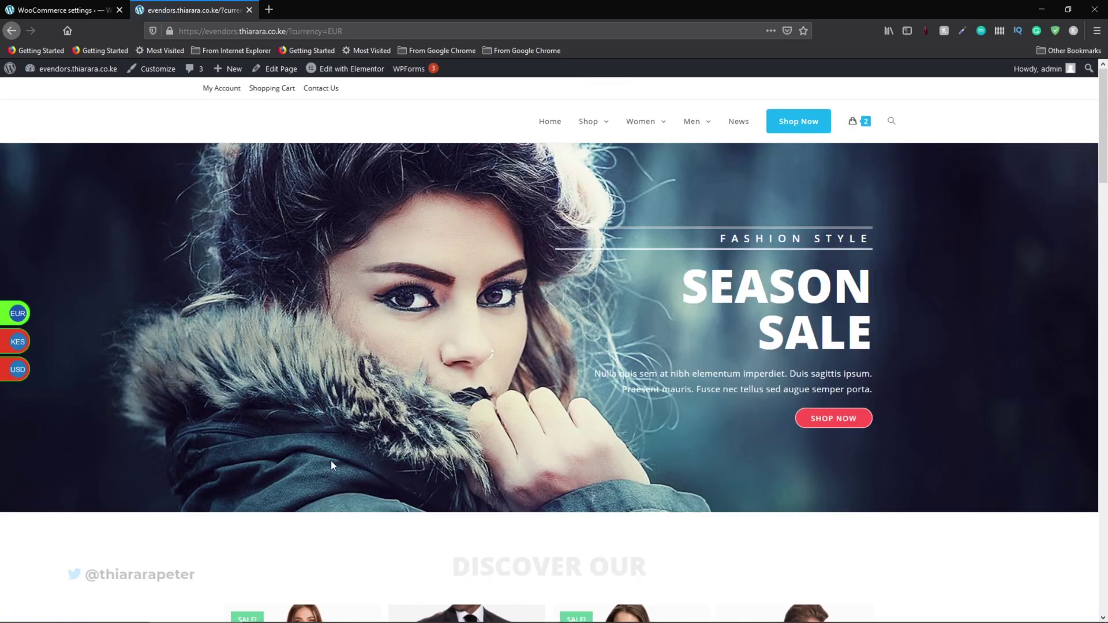
scroll(326, 465, down, 3)
scroll(319, 472, down, 3)
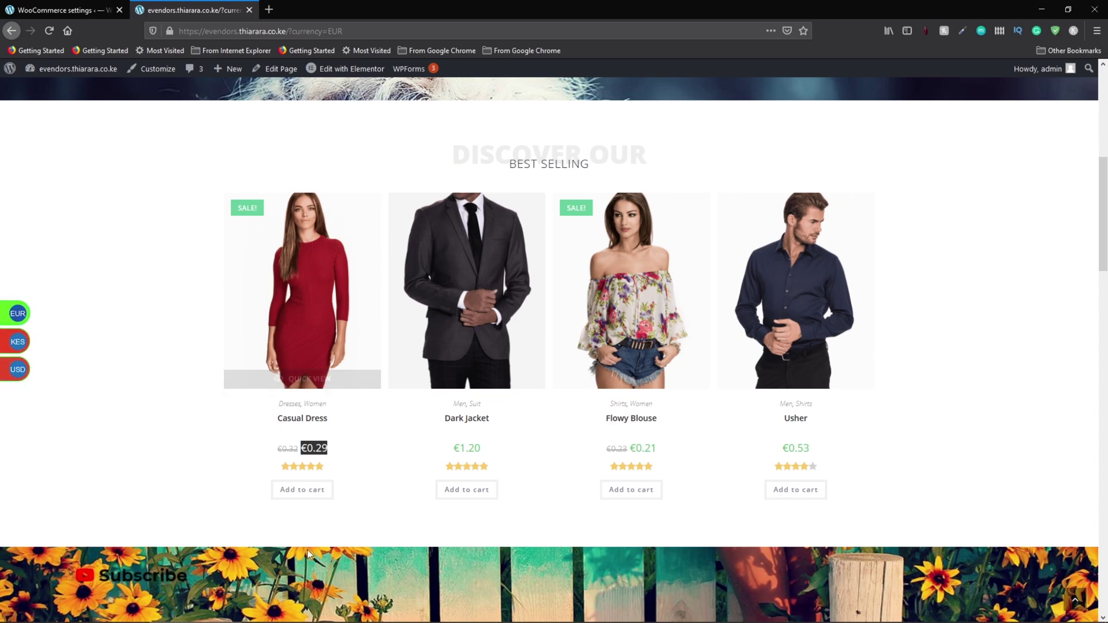
scroll(497, 494, down, 4)
scroll(497, 495, up, 8)
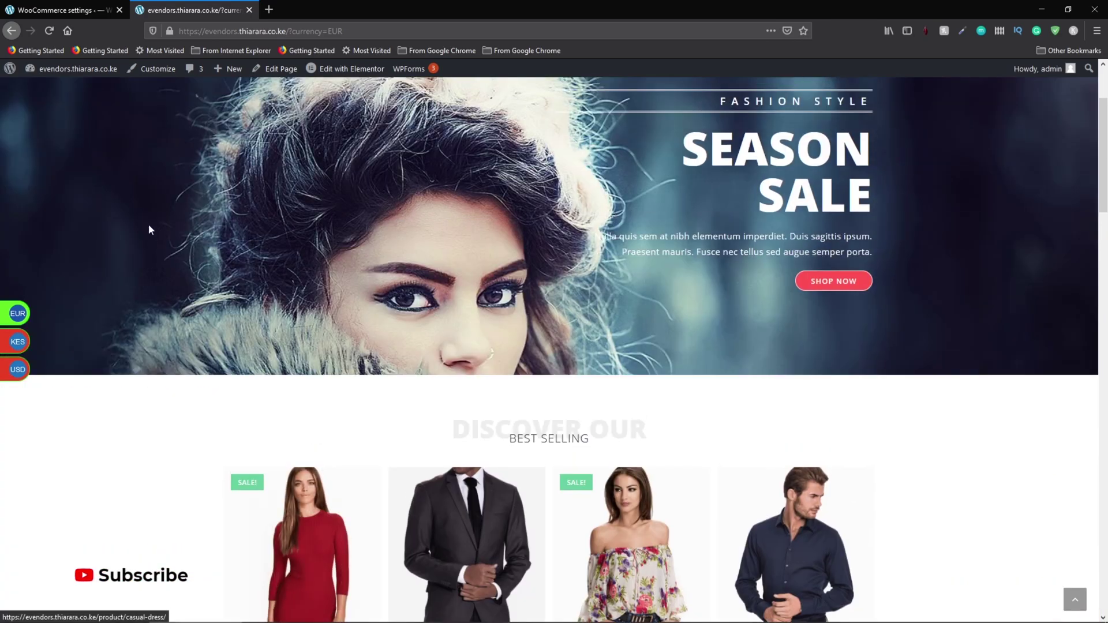
Step: Return to the WooCurrency settings and set the Currency Aggregator option to Free Converter
click(66, 5)
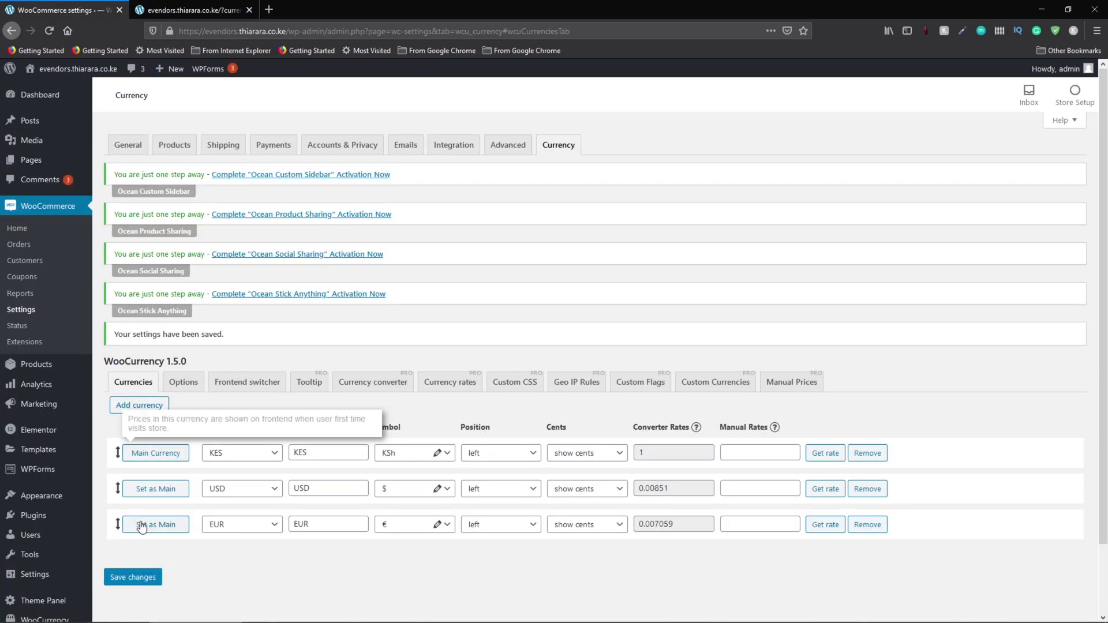
scroll(145, 522, down, 1)
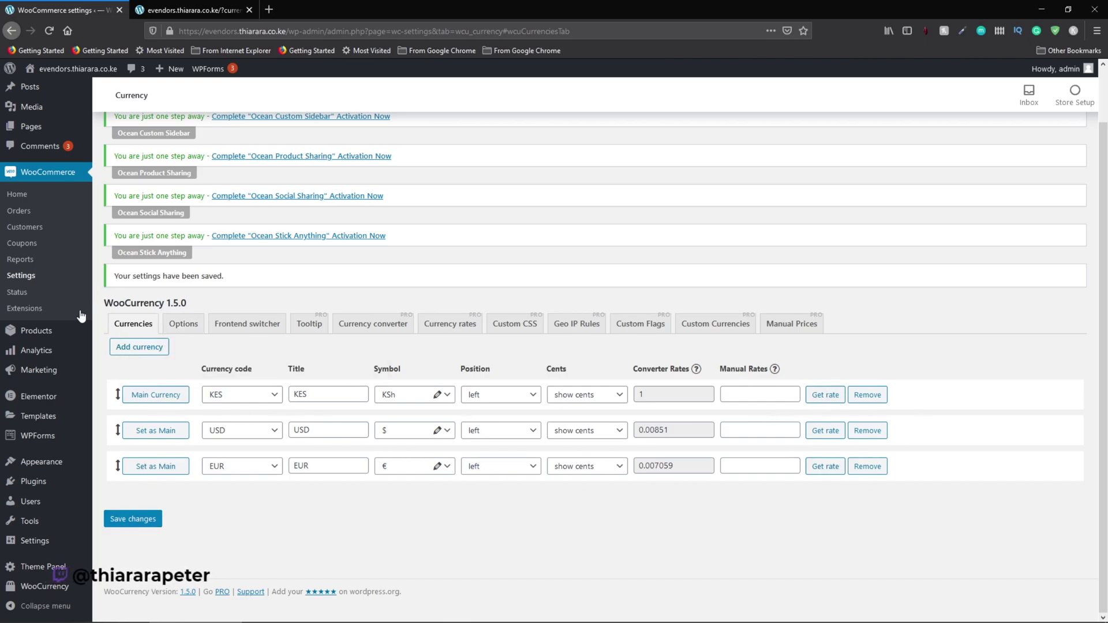
click(184, 326)
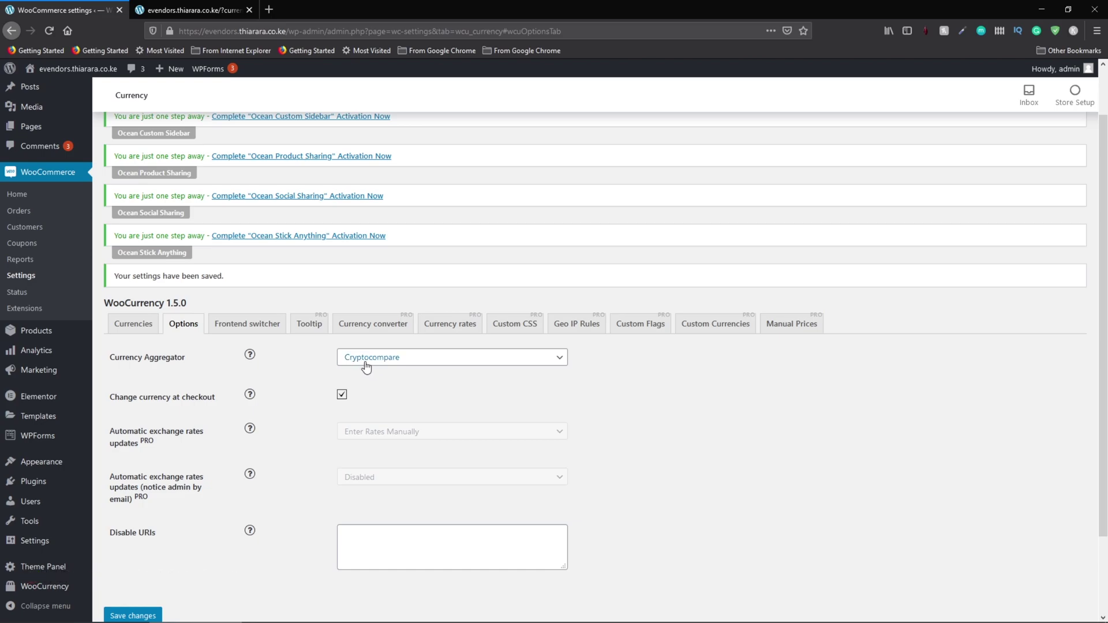
click(390, 361)
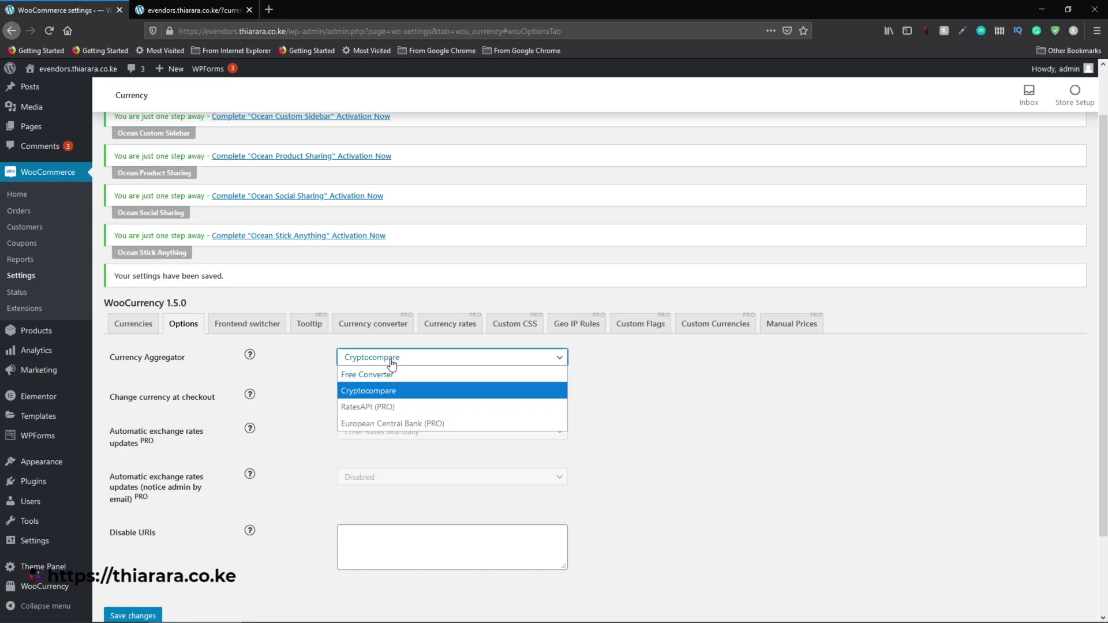
click(389, 374)
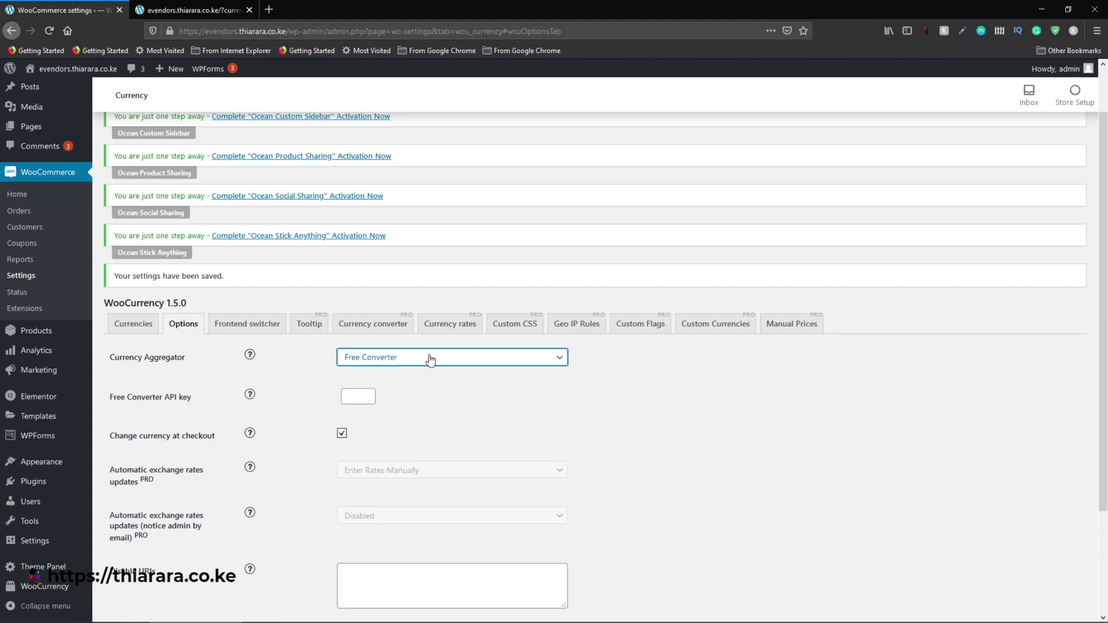
Step: Review the Free Converter API key option and open its linked instructions for getting a free key
click(363, 396)
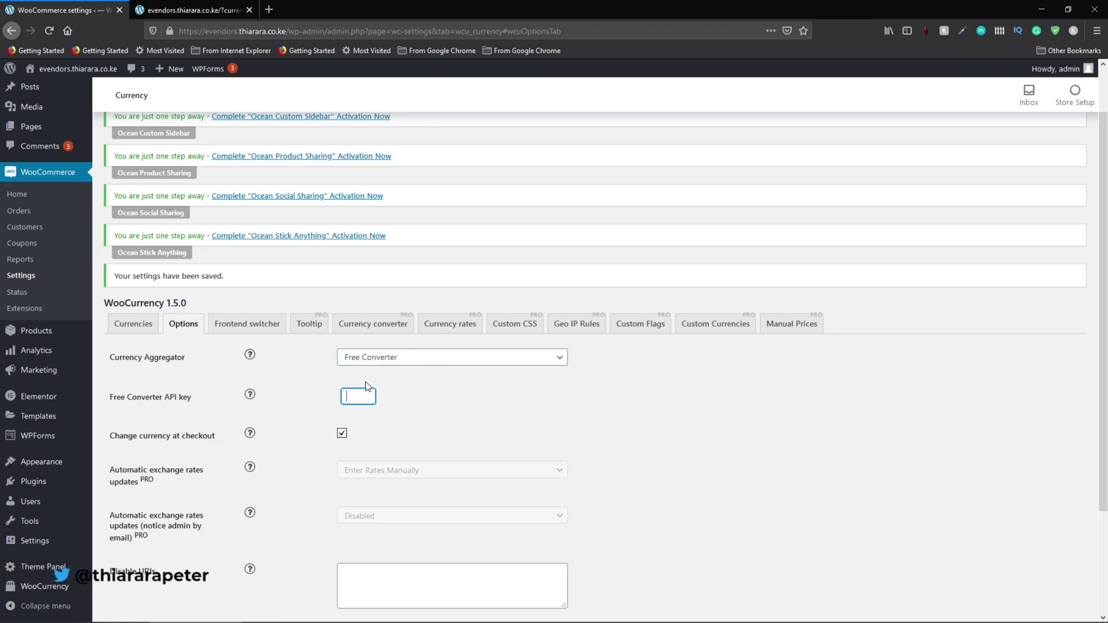
scroll(386, 385, down, 3)
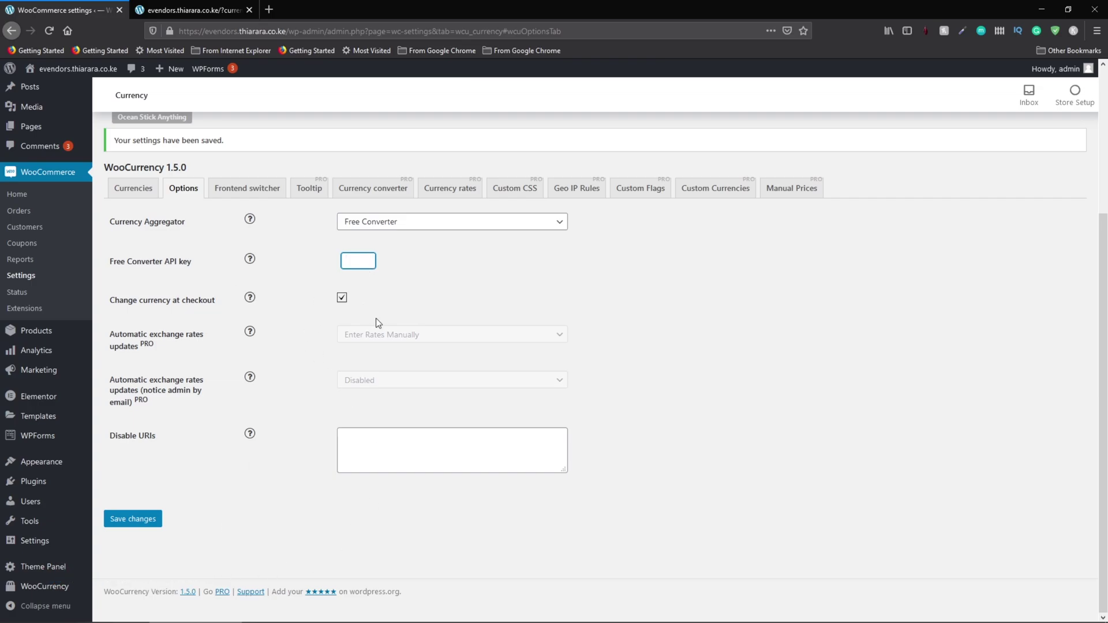
scroll(375, 323, up, 2)
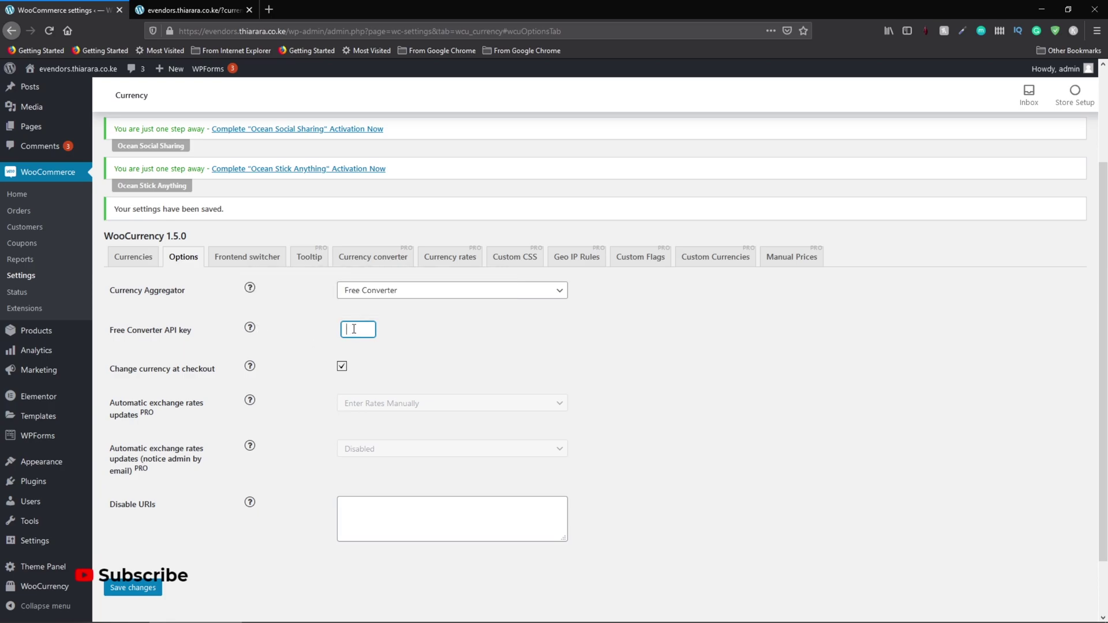
click(354, 329)
mouse_move(250, 329)
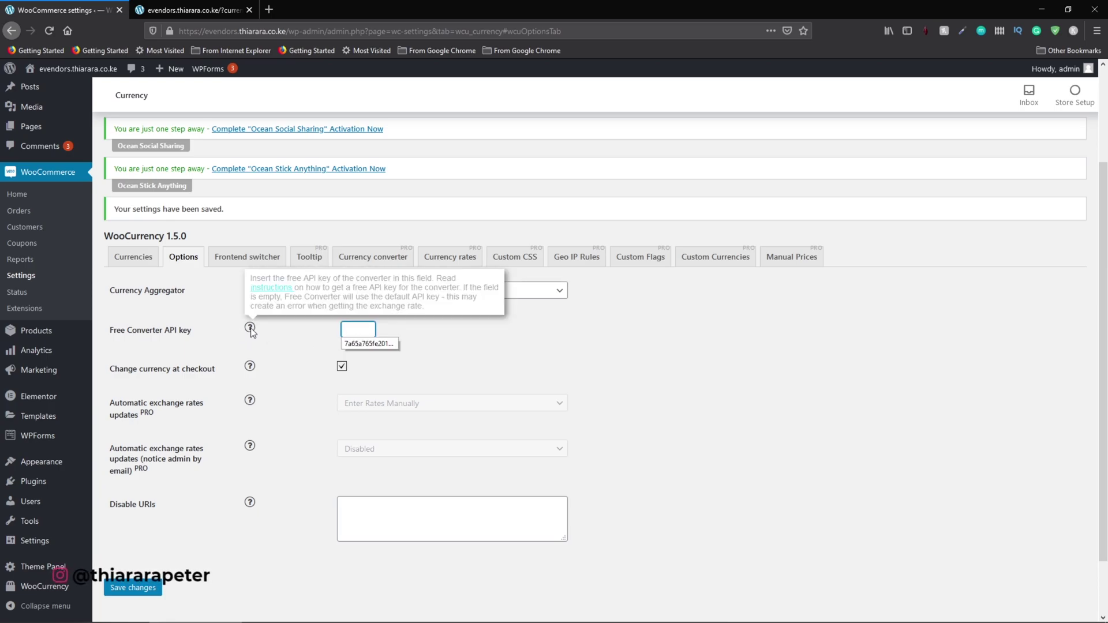
click(280, 291)
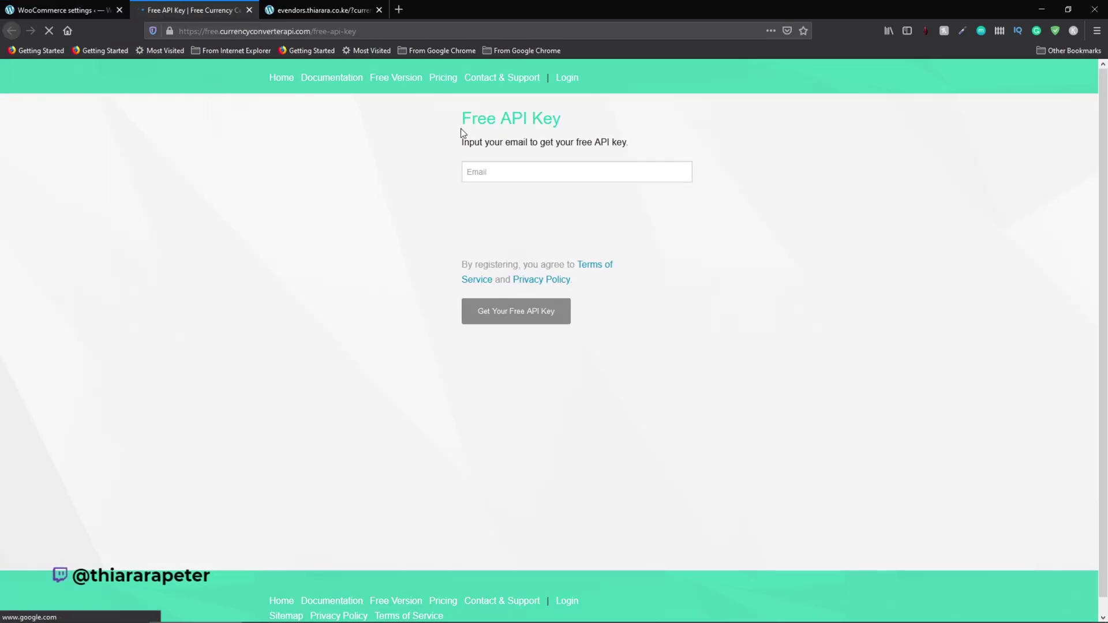
Step: Enter the contact e-mail in the Free API Key form and start the reCAPTCHA check
click(470, 169)
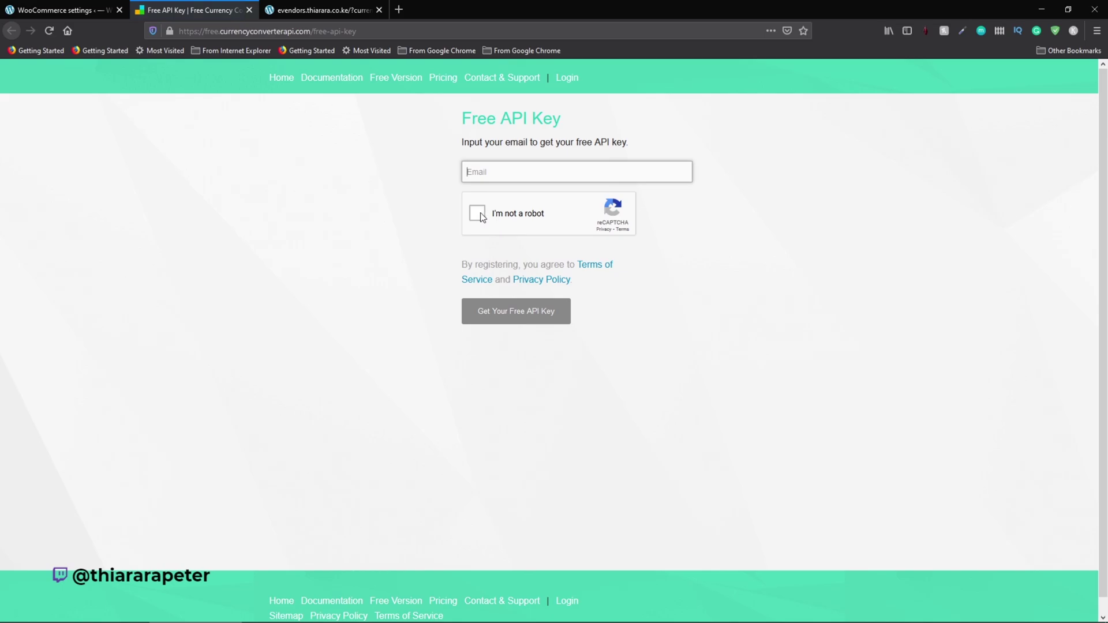
click(501, 169)
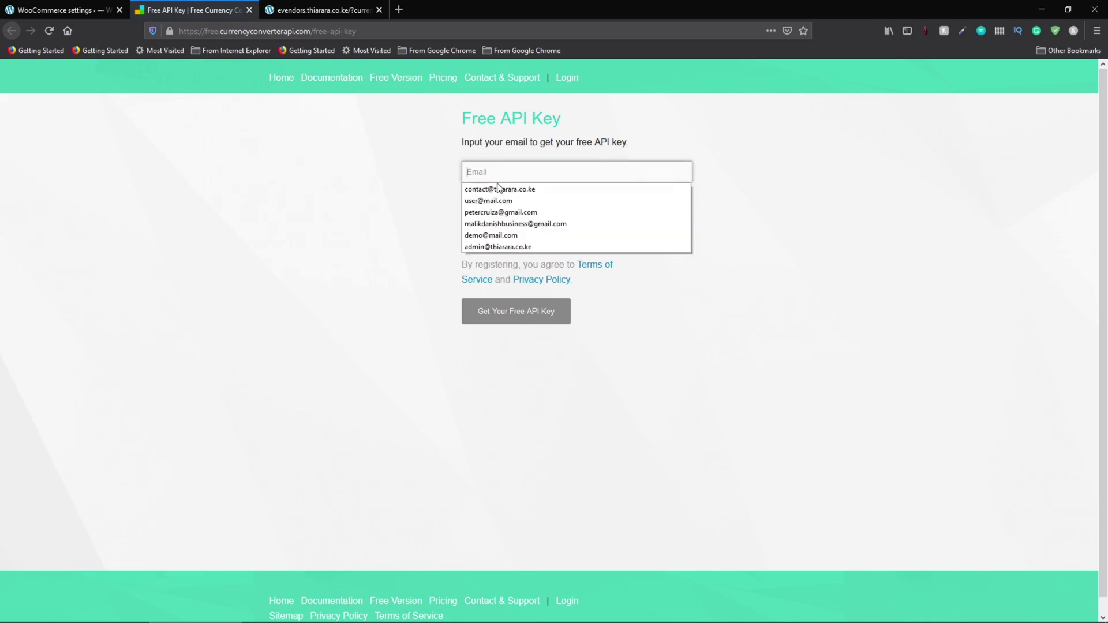
click(498, 189)
click(480, 214)
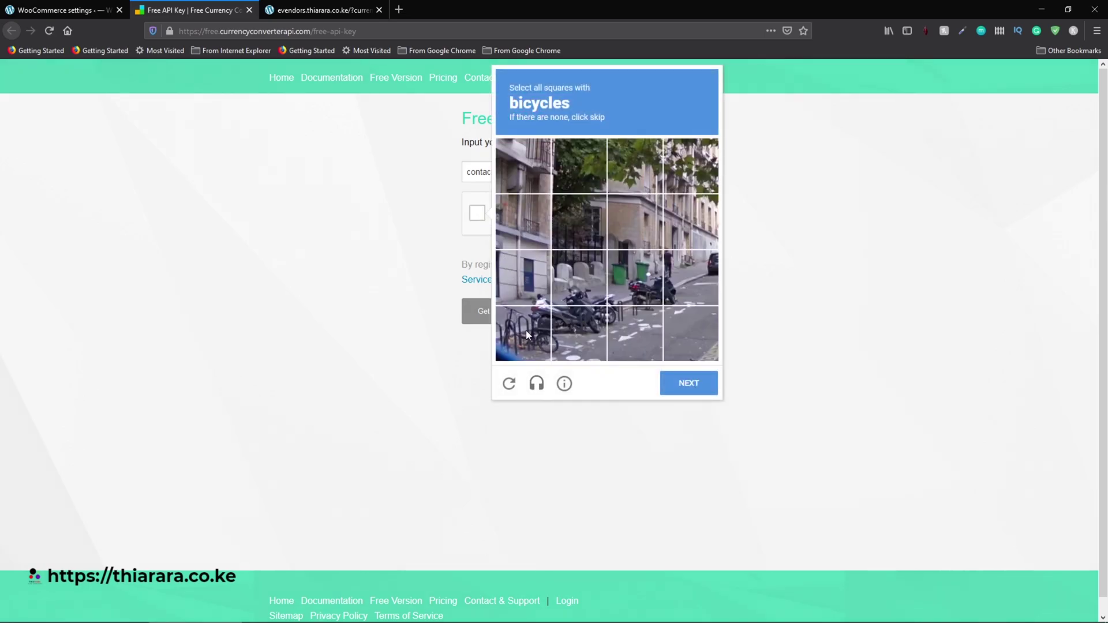
Step: Select the bicycle squares in the reCAPTCHA image challenge and submit the selection
click(527, 334)
click(579, 333)
click(579, 277)
click(691, 277)
click(631, 318)
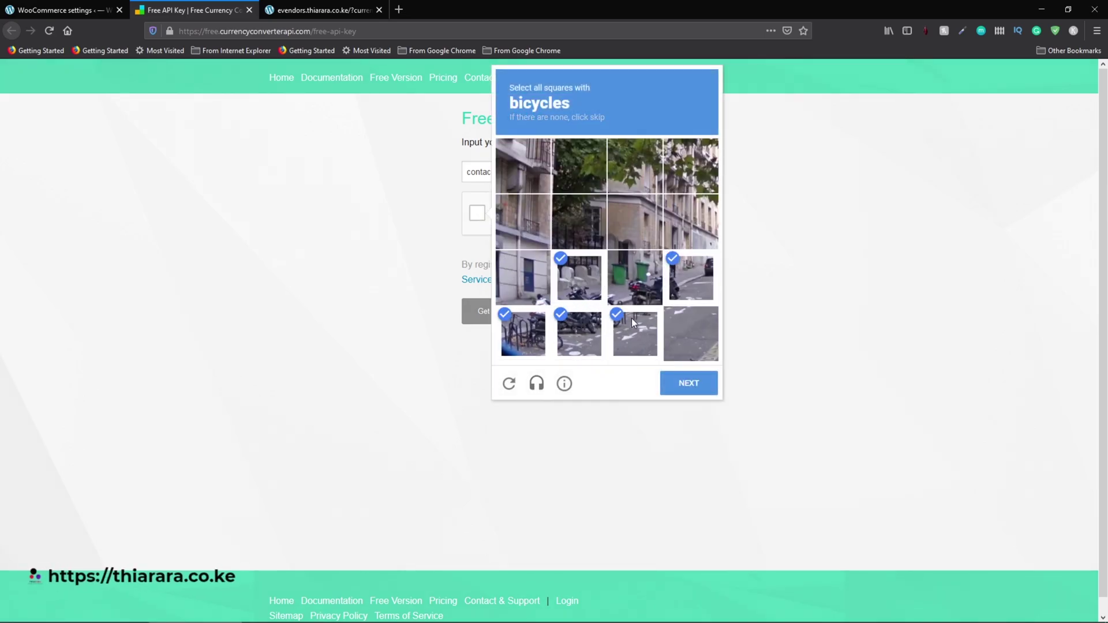
click(636, 285)
click(528, 292)
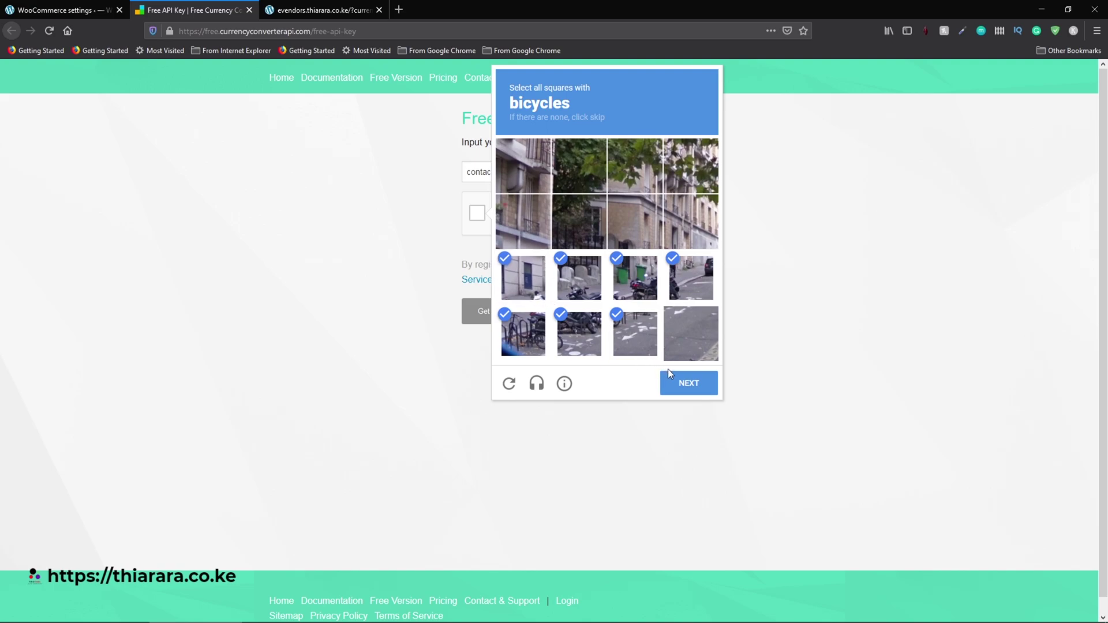
click(698, 388)
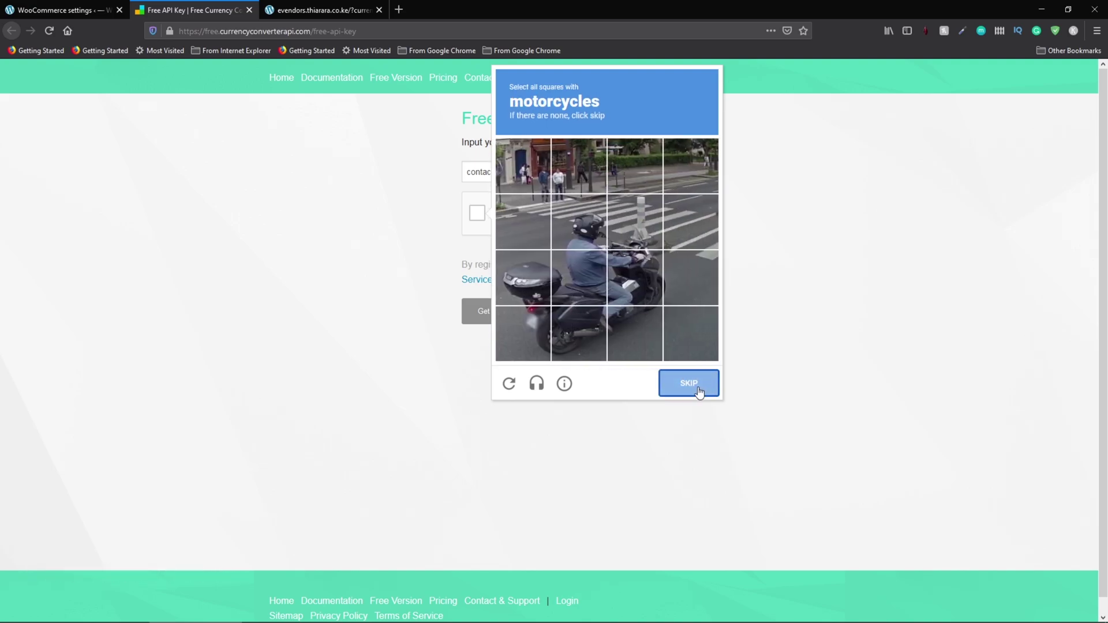
Step: Select and verify the motorcycle squares in the reCAPTCHA challenge, and try to request the free API key
click(523, 278)
click(581, 326)
click(523, 331)
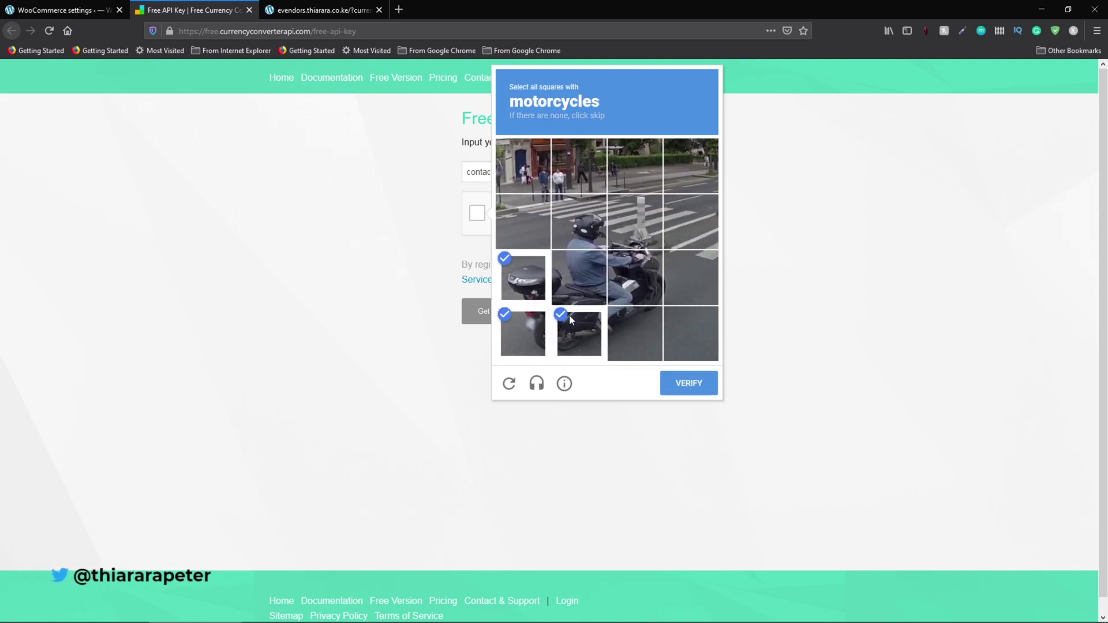
click(579, 277)
click(593, 242)
click(629, 237)
click(630, 280)
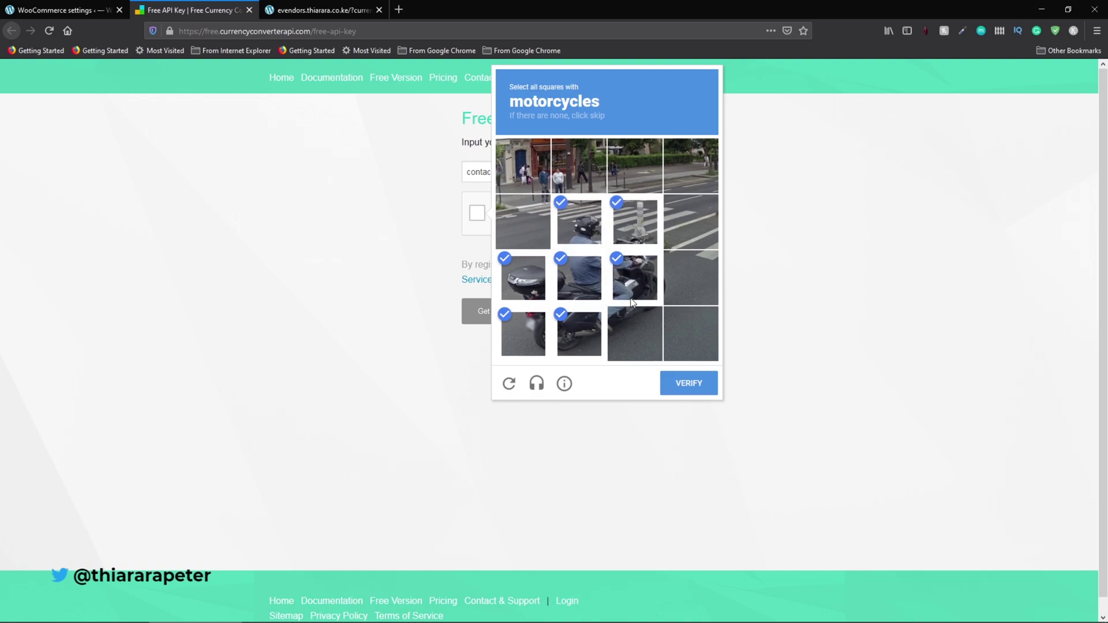
click(635, 334)
click(688, 383)
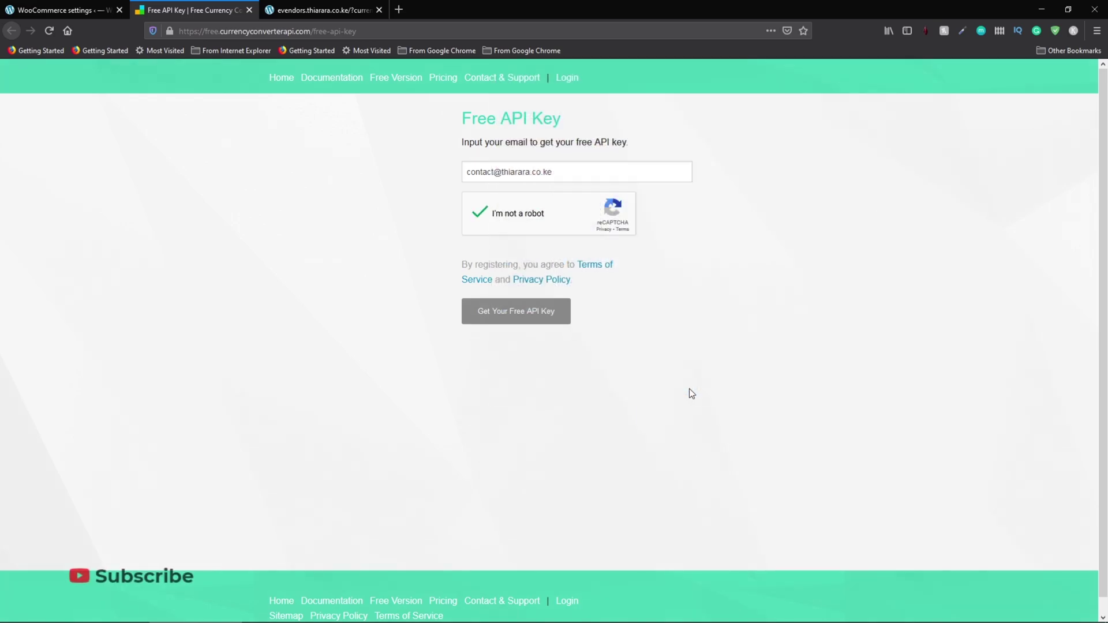
click(510, 313)
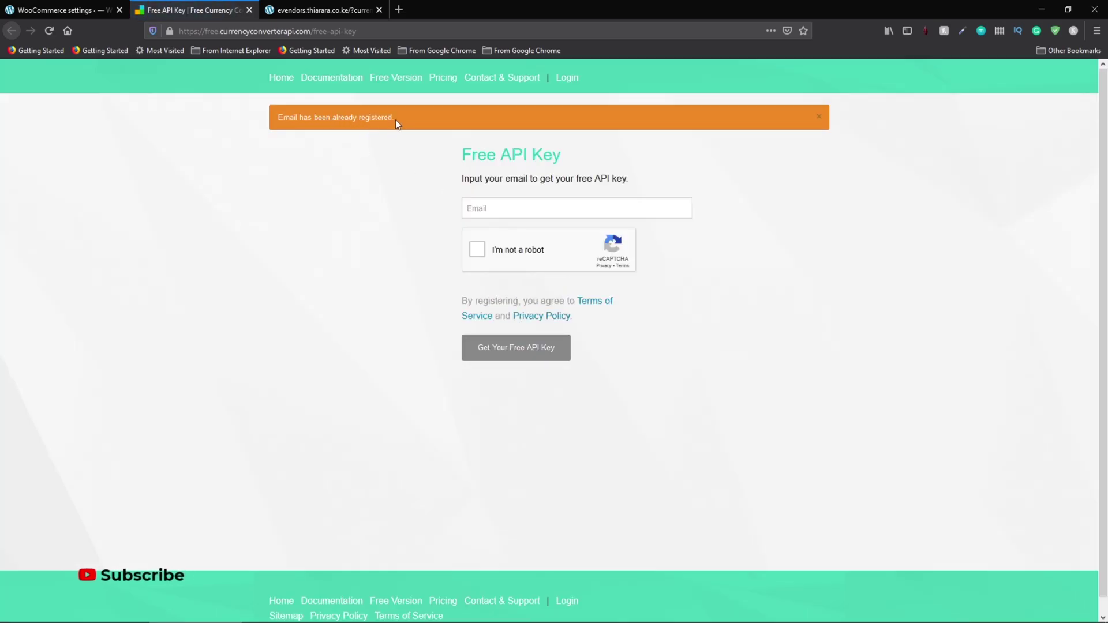
Step: Read the registration response, switch to the mail app to look for the API key, and return to the browser
drag(396, 121, 276, 116)
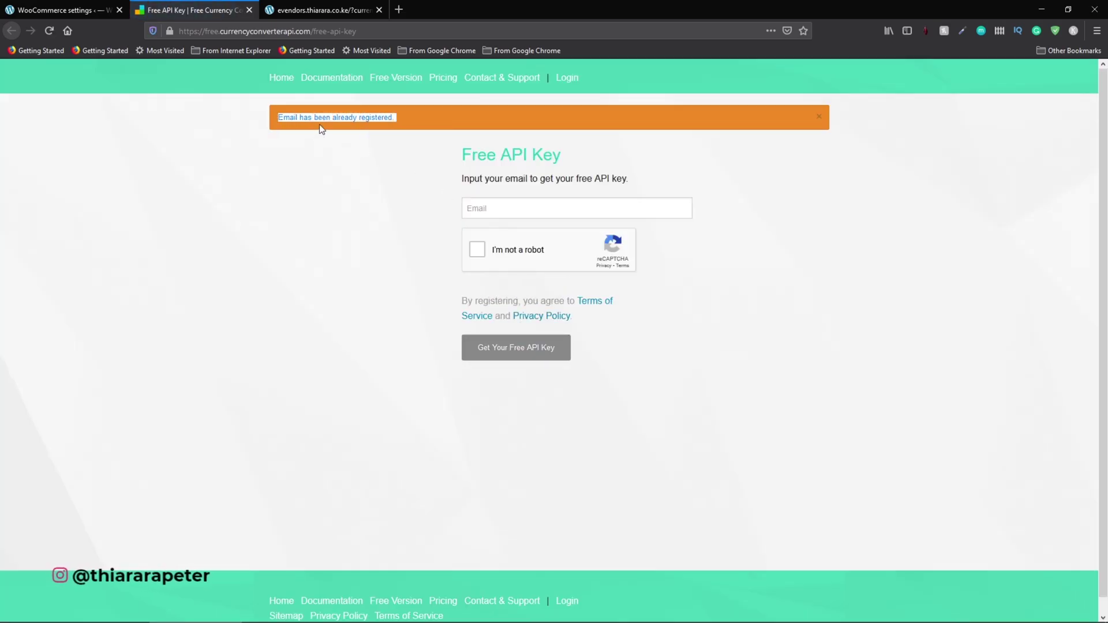
mouse_move(193, 617)
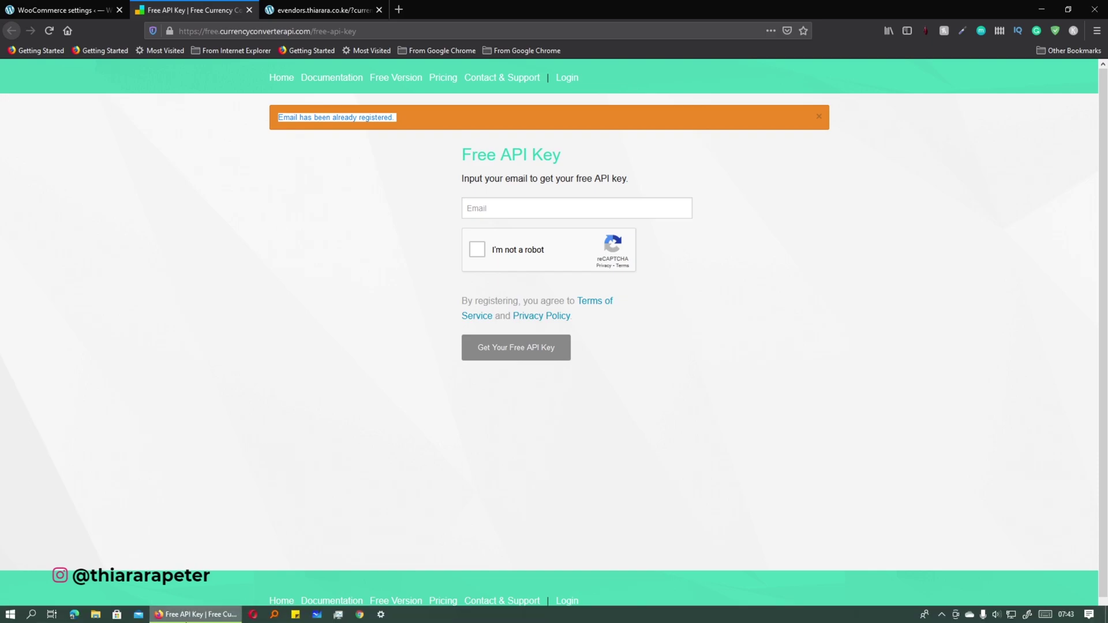
click(139, 614)
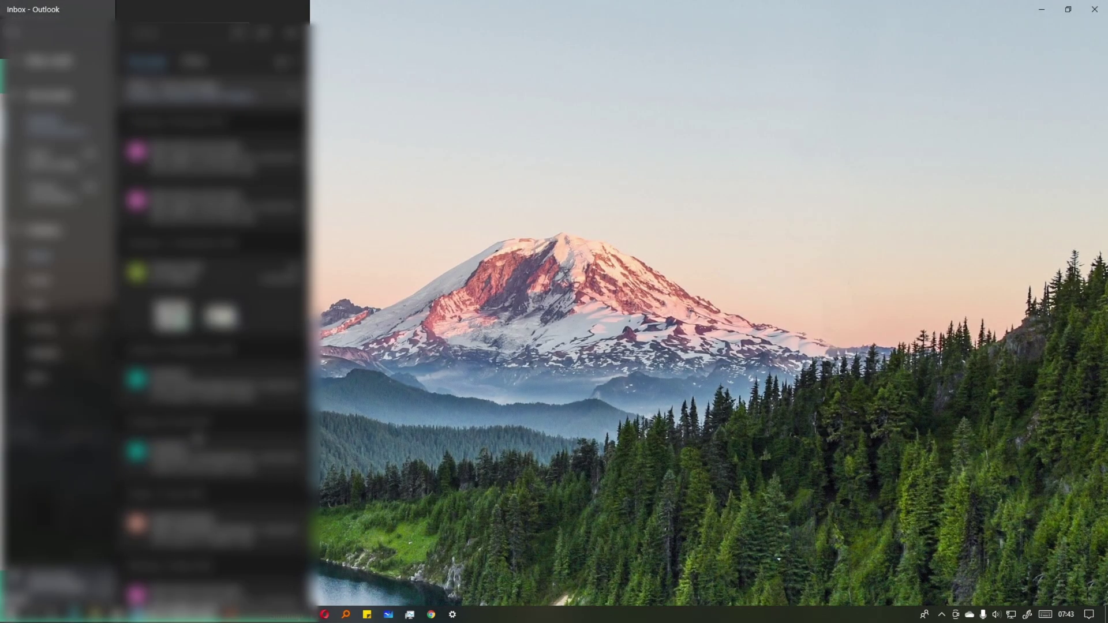
key(alt+Tab)
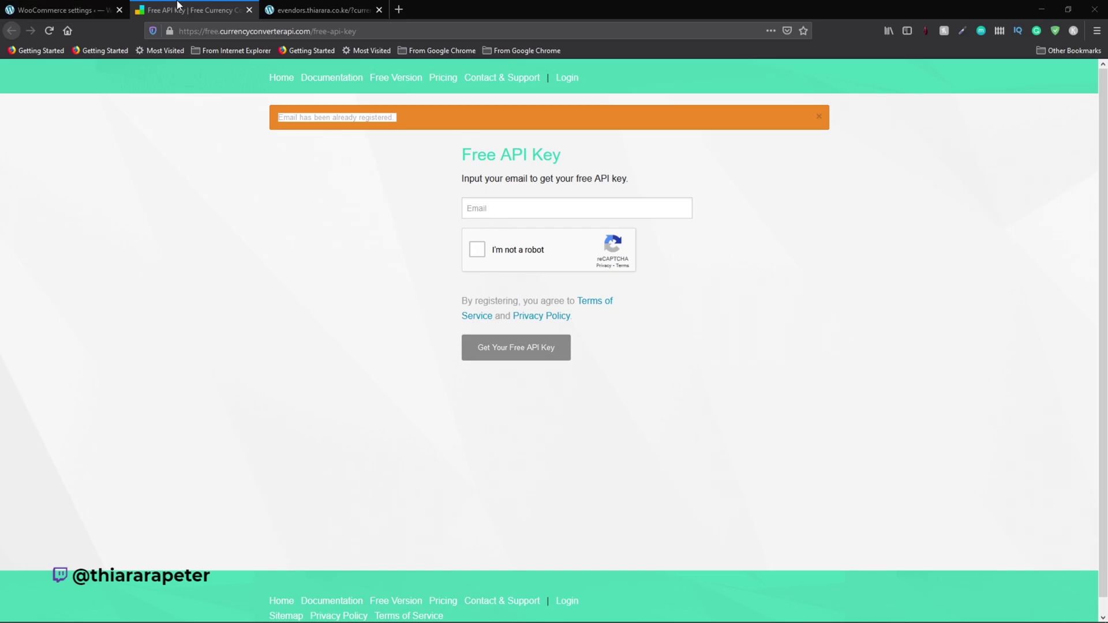
Step: Paste the Free Converter API key into its field in the WooCurrency options and save the changes
click(74, 9)
click(356, 329)
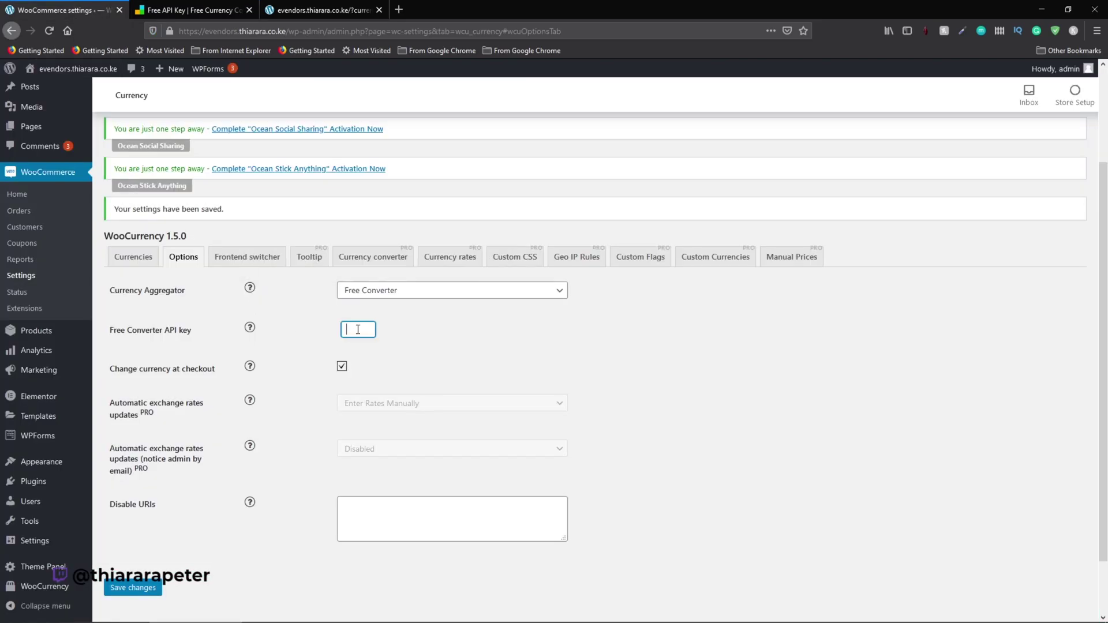
key(ctrl+v)
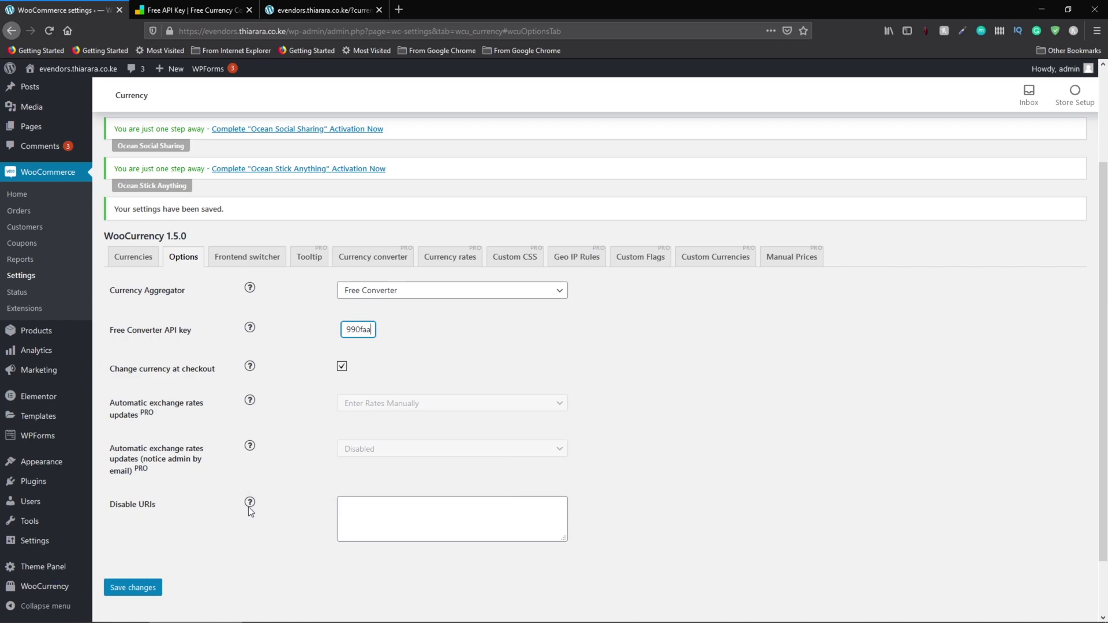
mouse_move(249, 504)
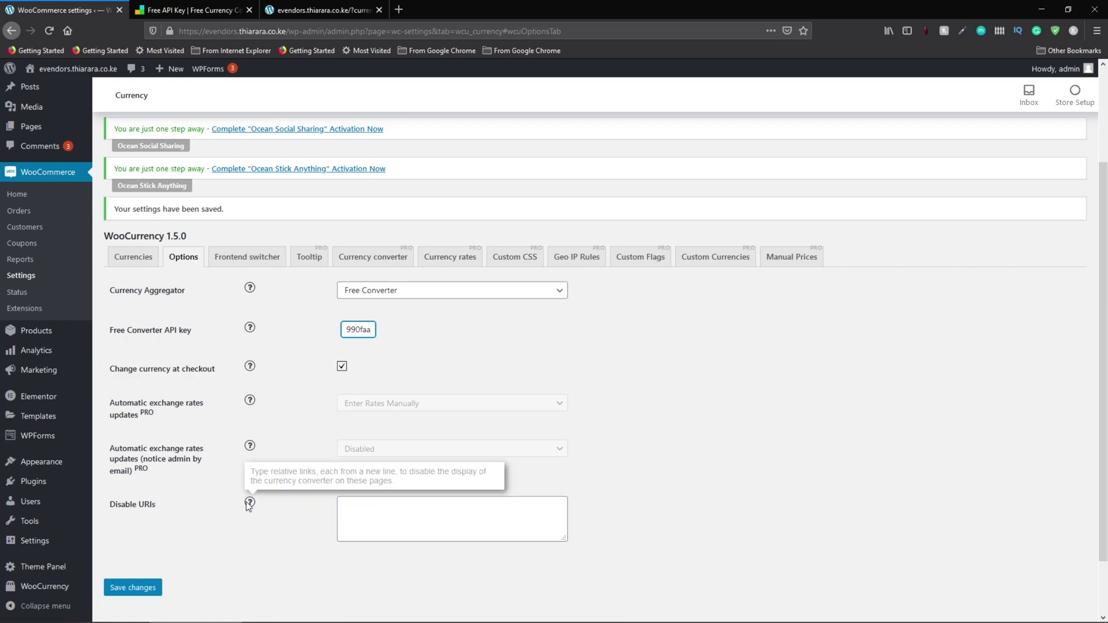
click(126, 588)
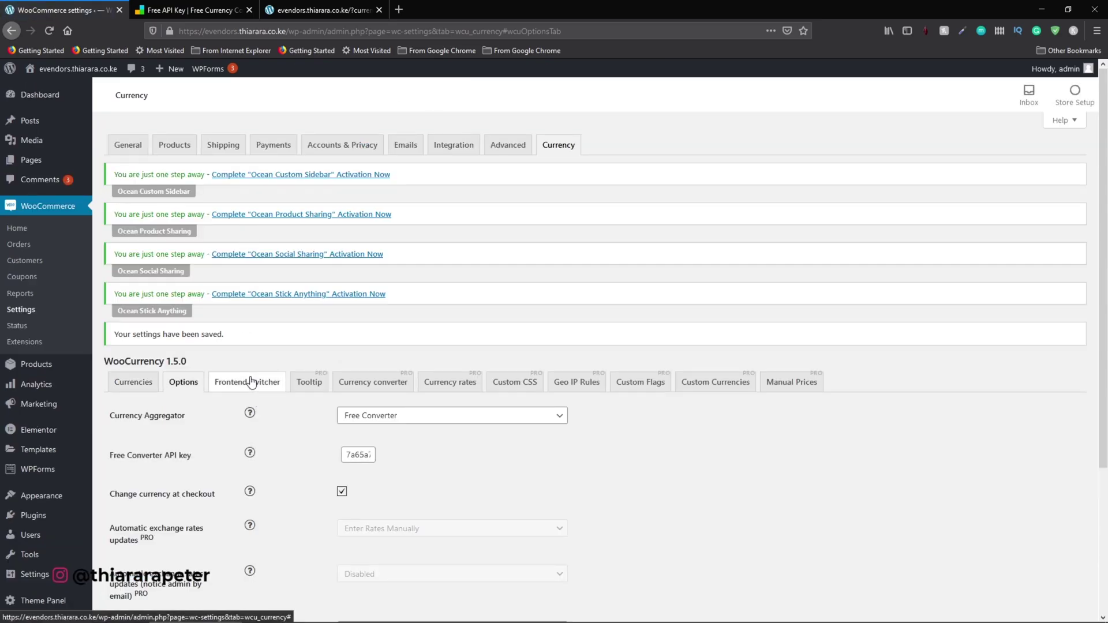
Step: Open the frontend switcher's design settings, check the available switcher types, and preview the KES entry of the Rotating type
click(250, 382)
scroll(253, 384, down, 3)
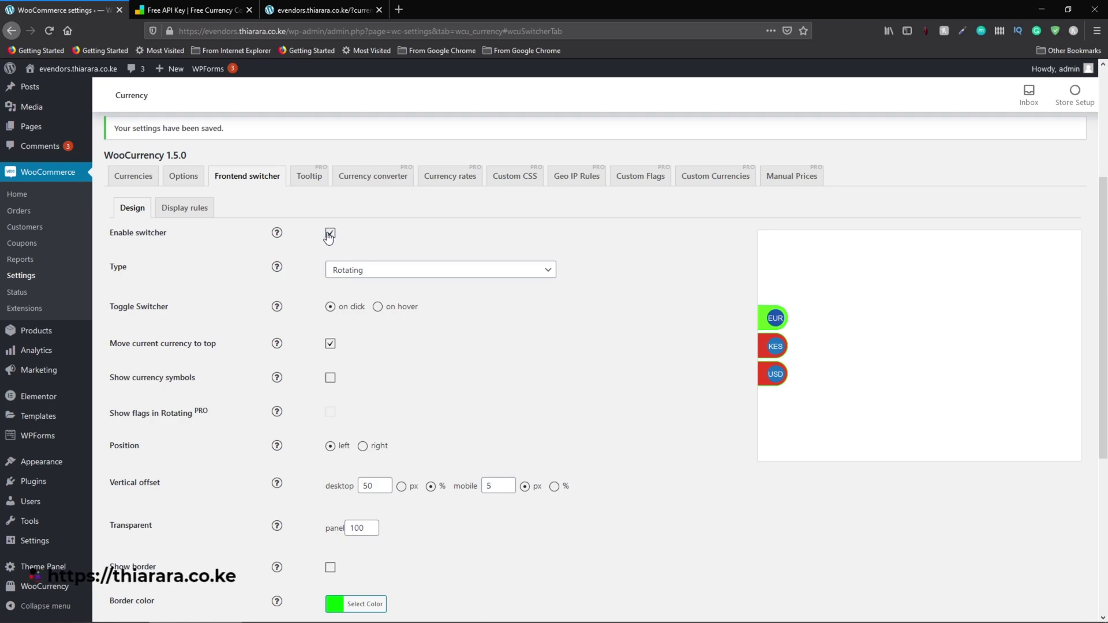
click(329, 276)
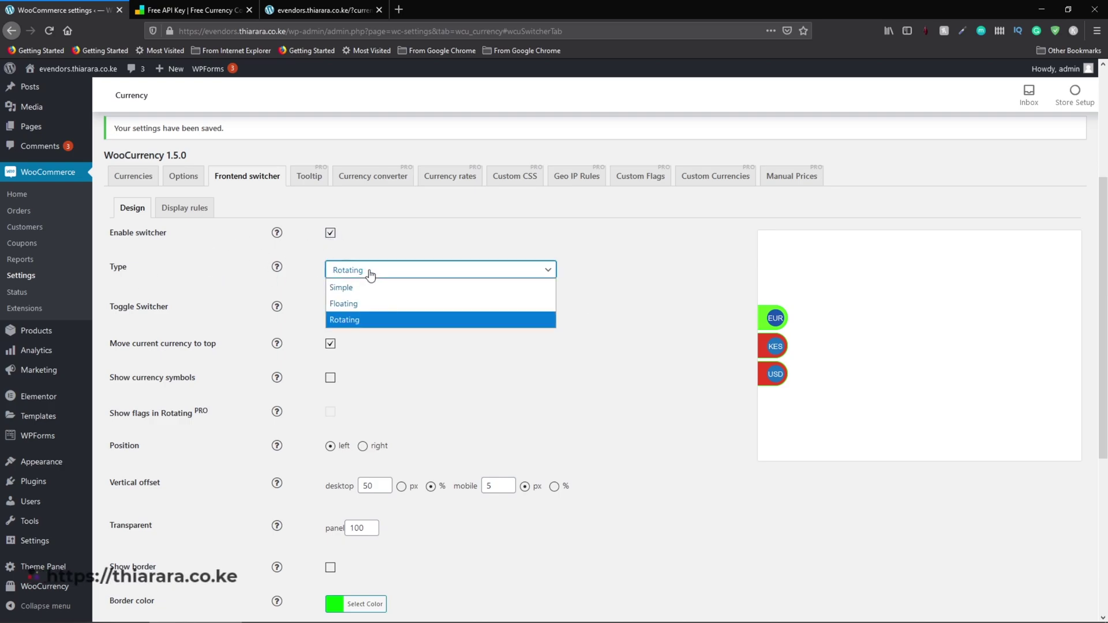
click(765, 350)
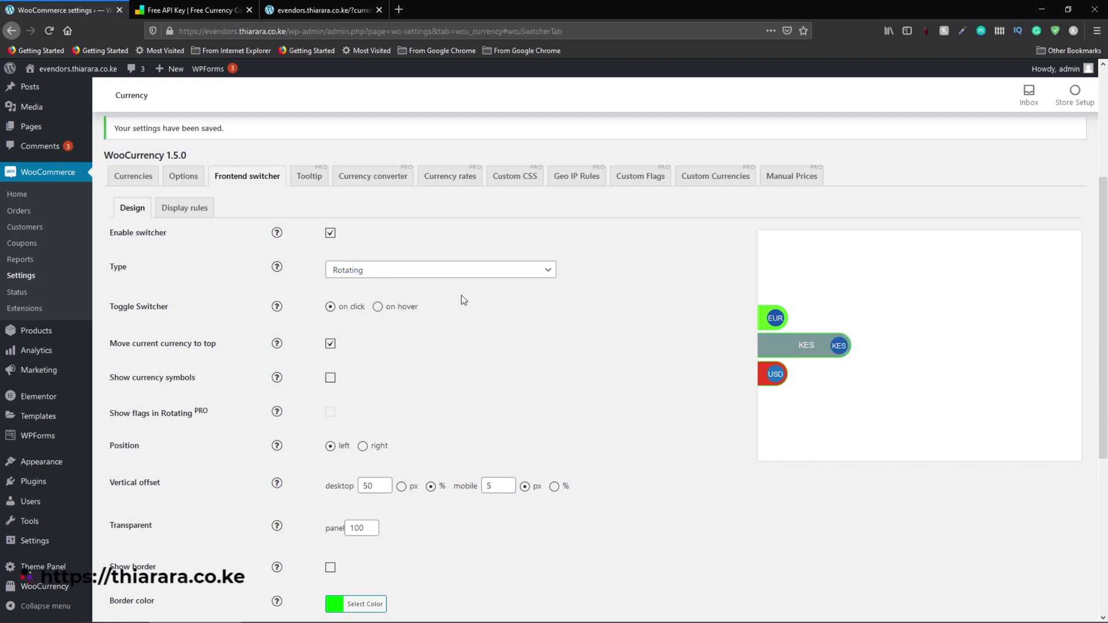
Step: Try the Floating and Simple switcher types in the preview, and return the type to Rotating
click(469, 276)
click(441, 305)
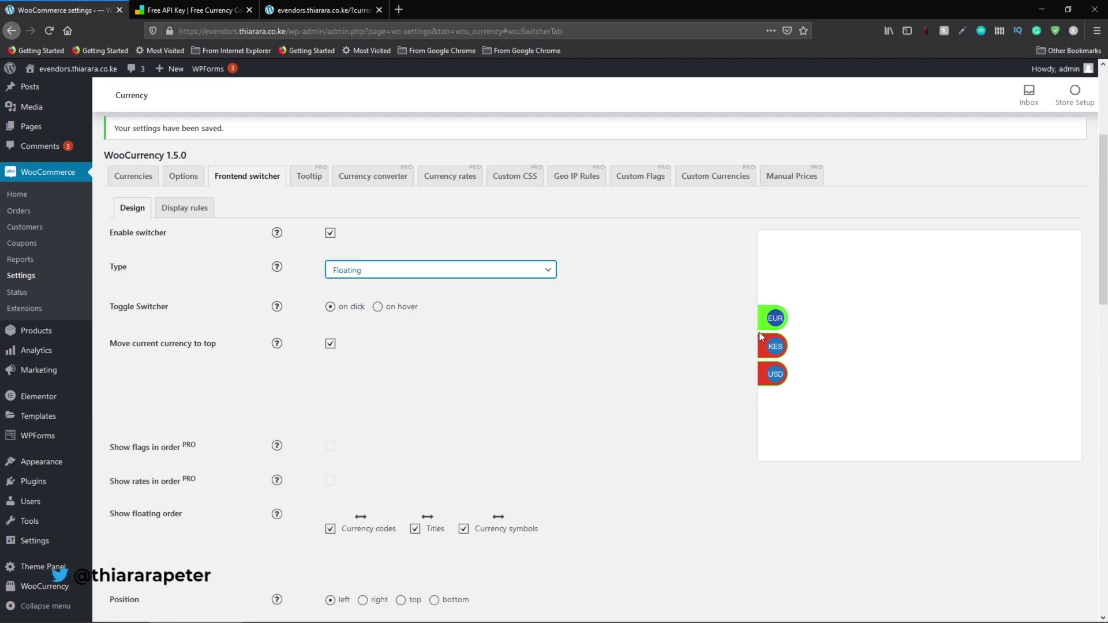
click(766, 346)
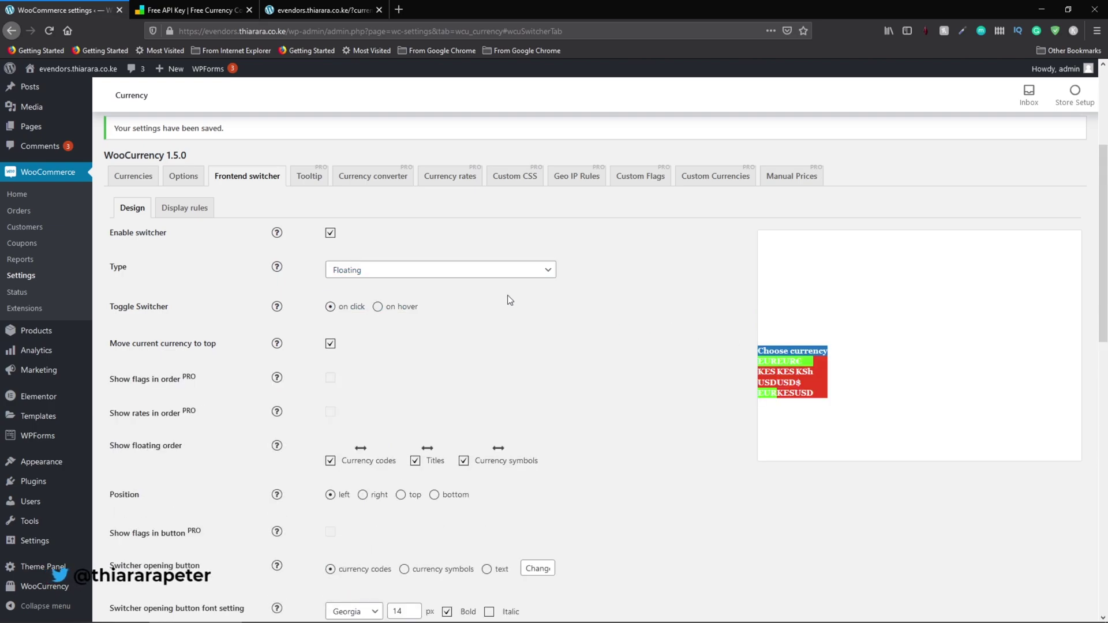
click(421, 274)
click(421, 288)
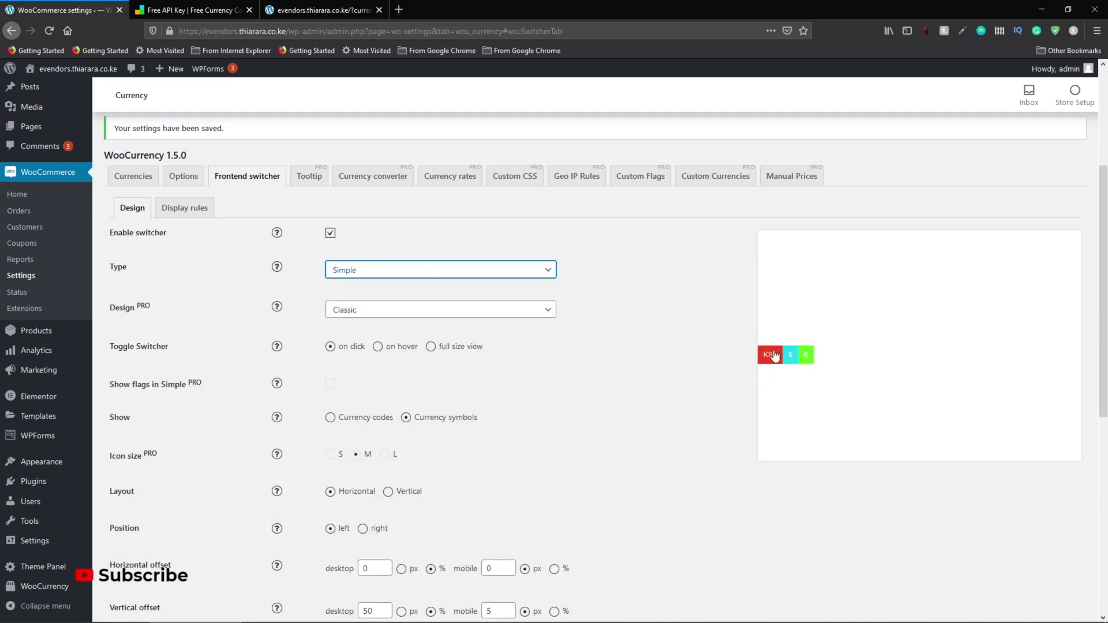
click(449, 272)
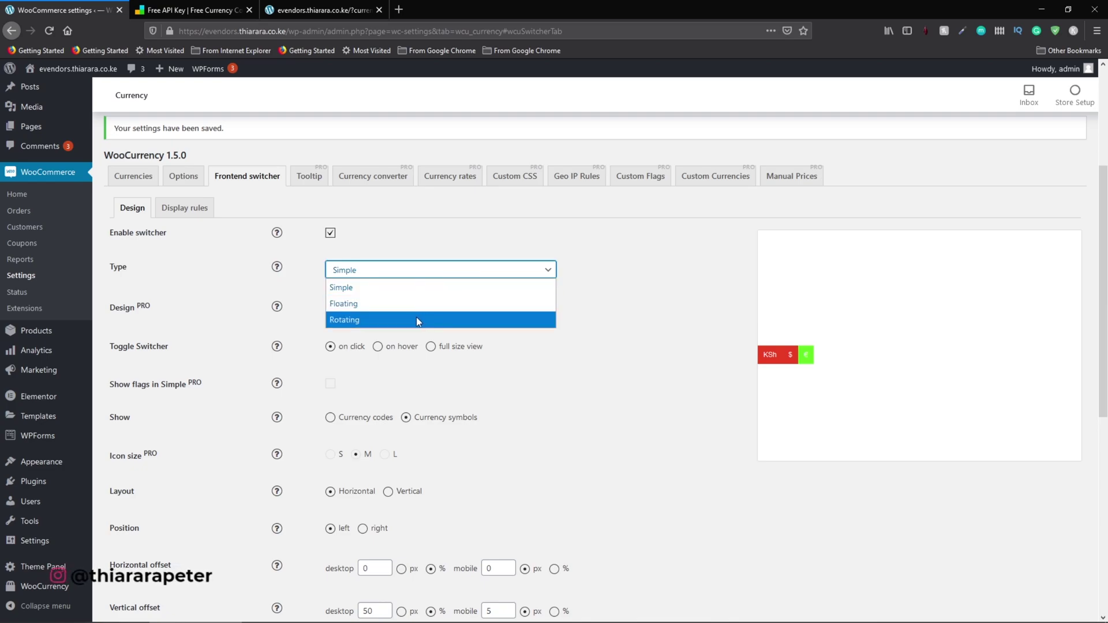
click(415, 320)
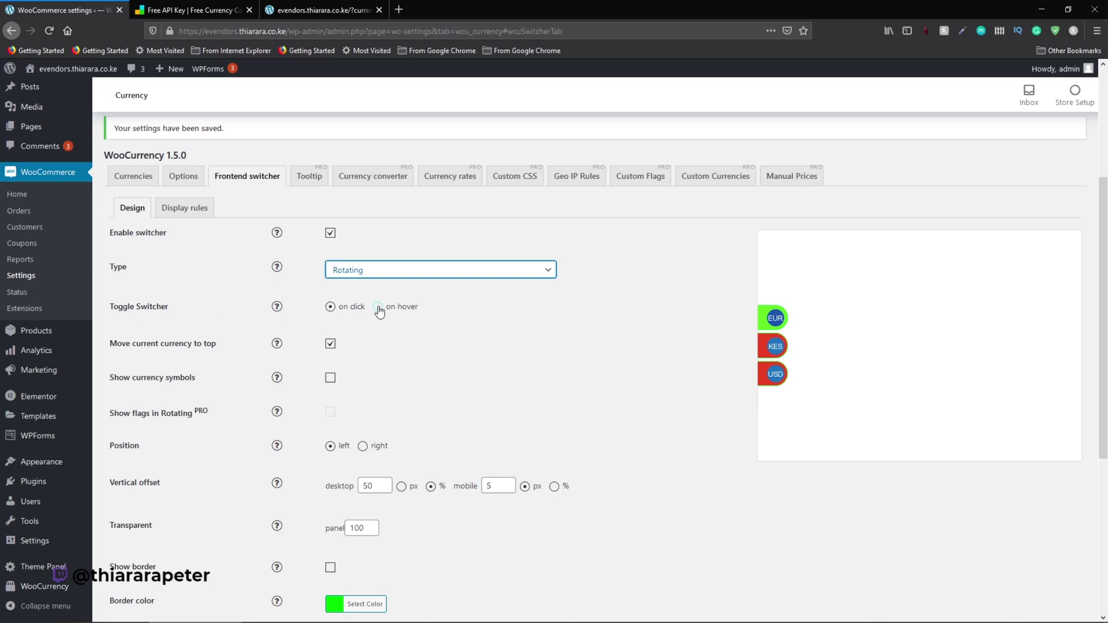
click(760, 326)
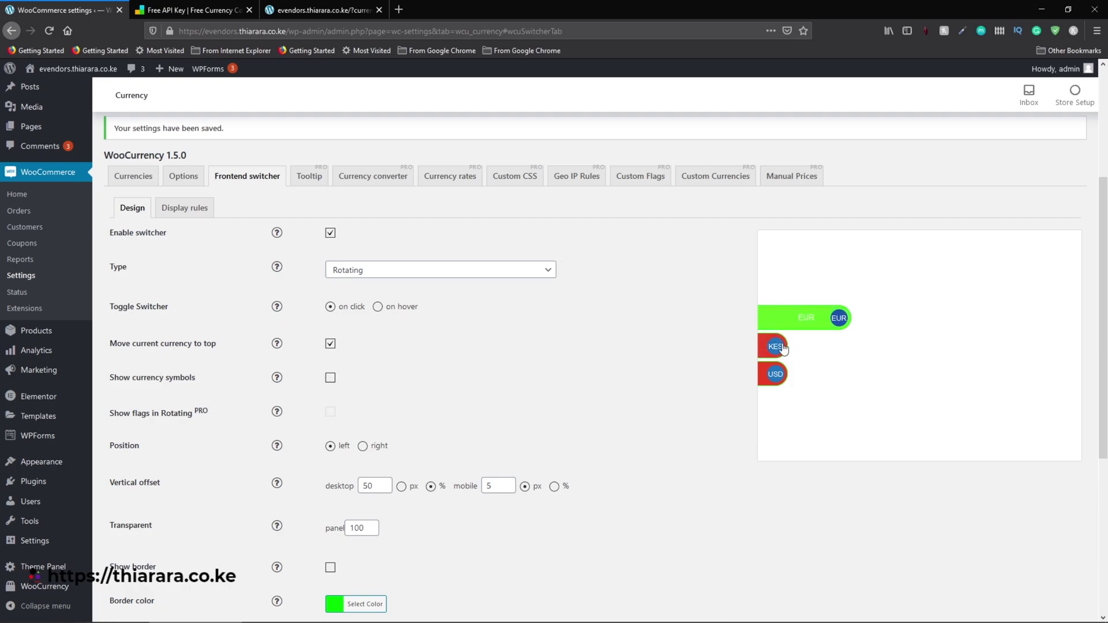
Step: Review the Rotating switcher's design options, including currency symbols, flags, position and vertical offset
scroll(203, 393, down, 1)
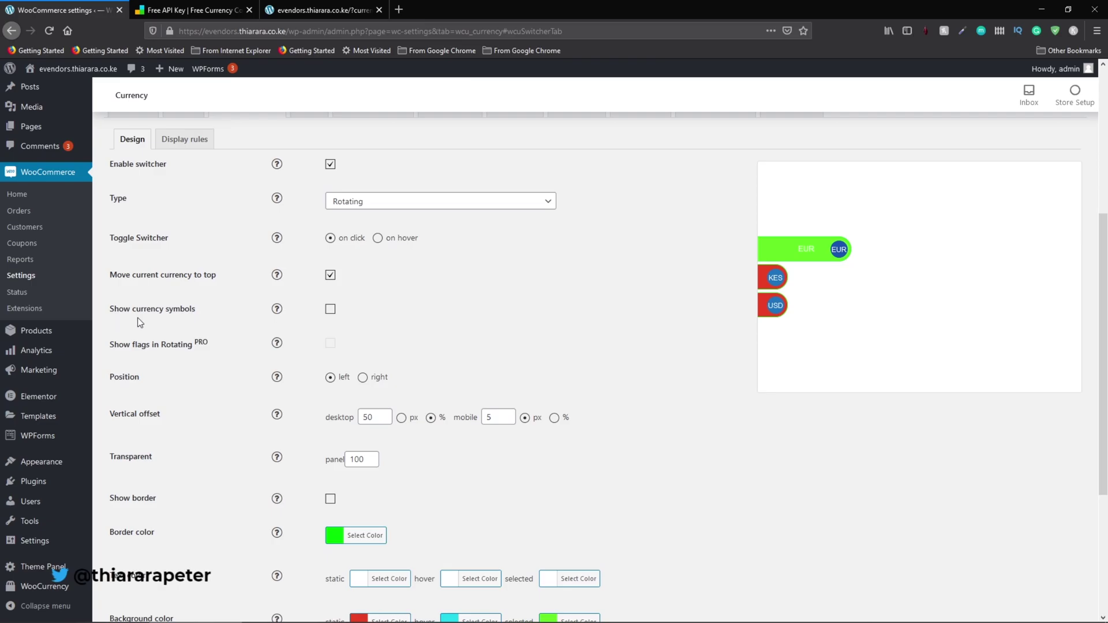
scroll(476, 338, down, 1)
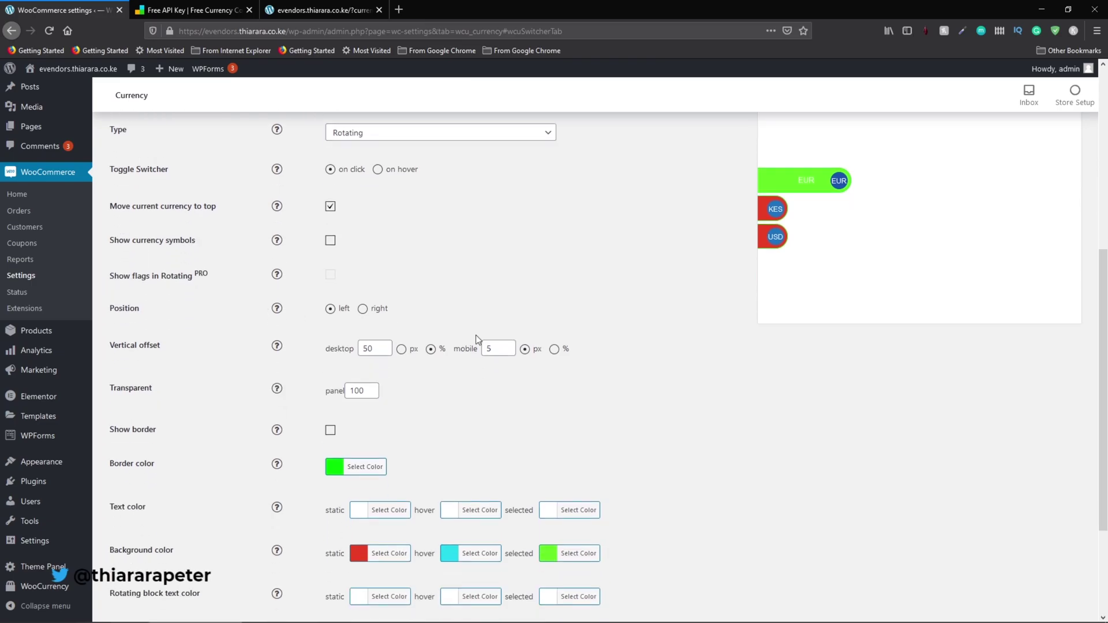
scroll(244, 361, up, 3)
scroll(198, 395, down, 2)
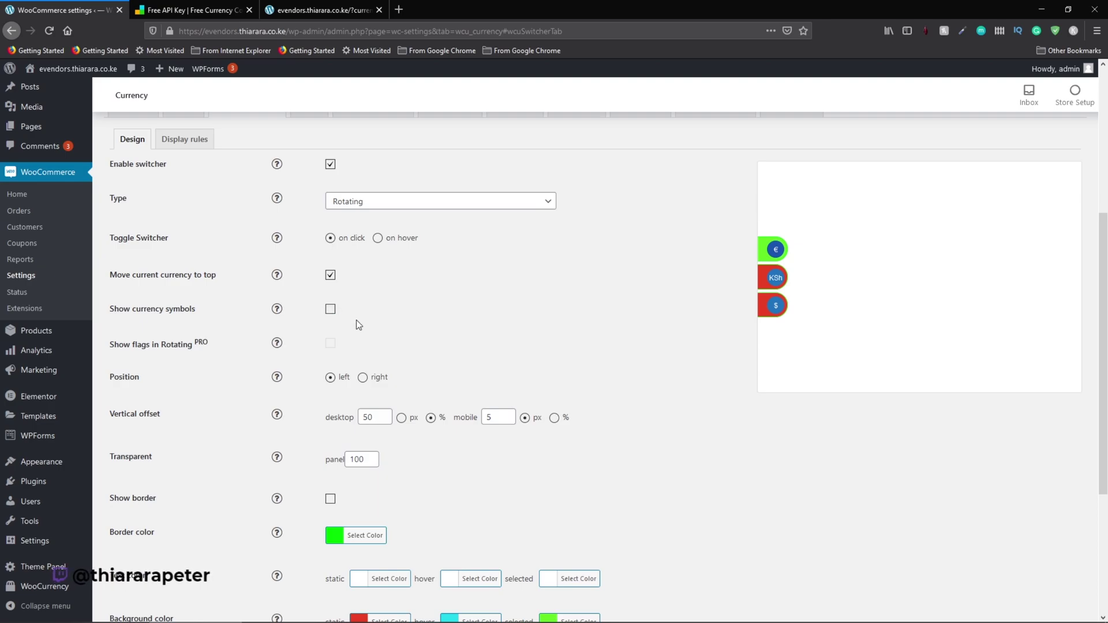
scroll(238, 369, down, 2)
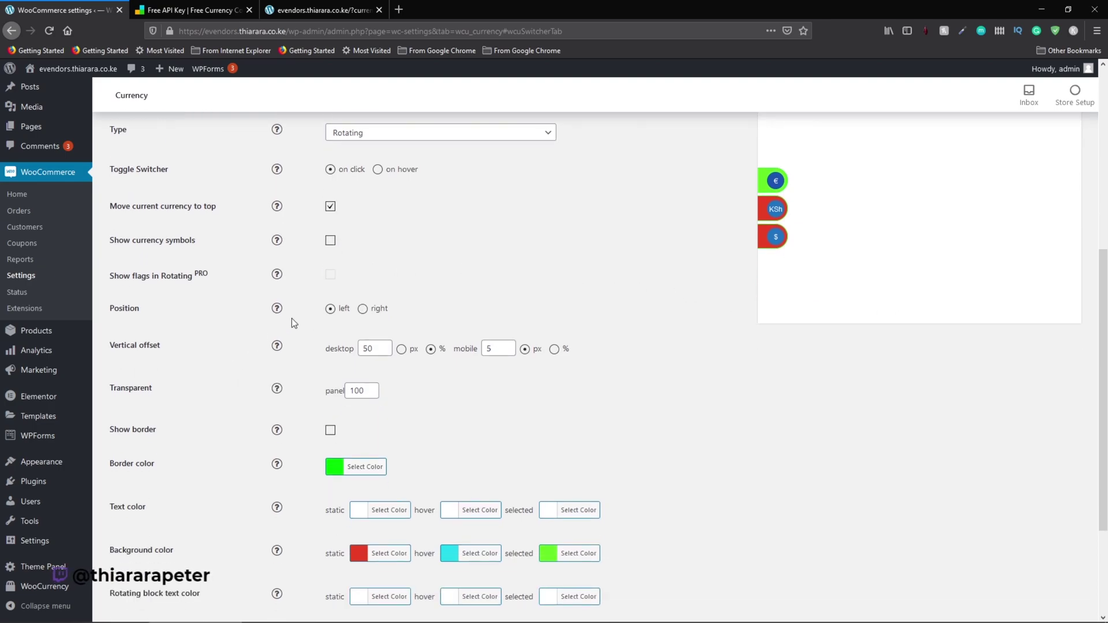
double_click(205, 279)
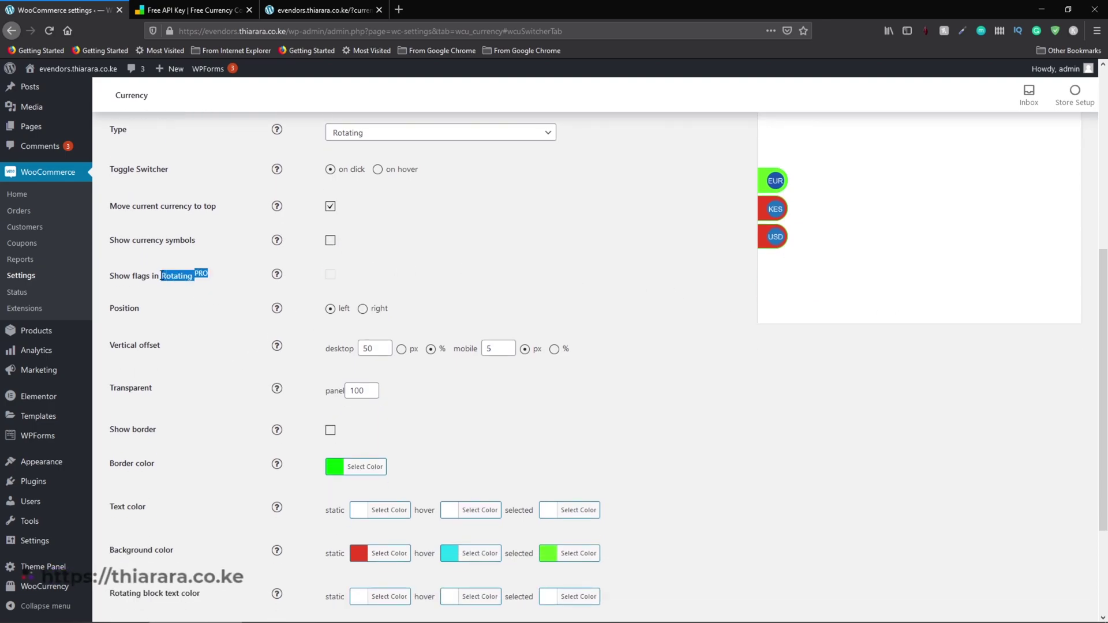
click(203, 307)
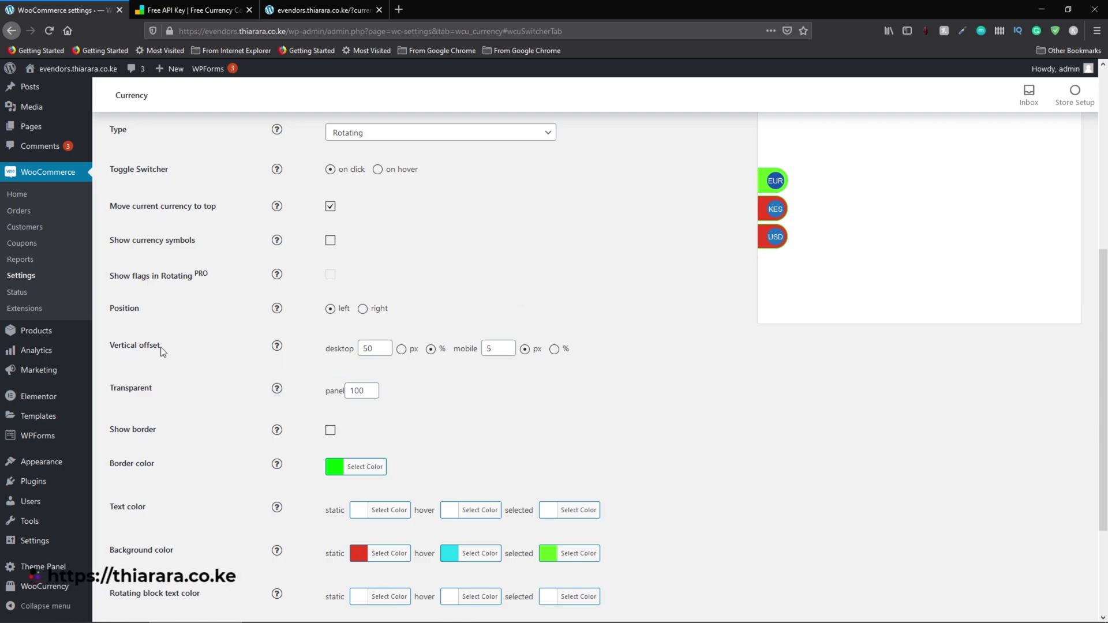
Step: Try a desktop vertical offset of 0 for the switcher in the preview, and set it back to 50
double_click(381, 349)
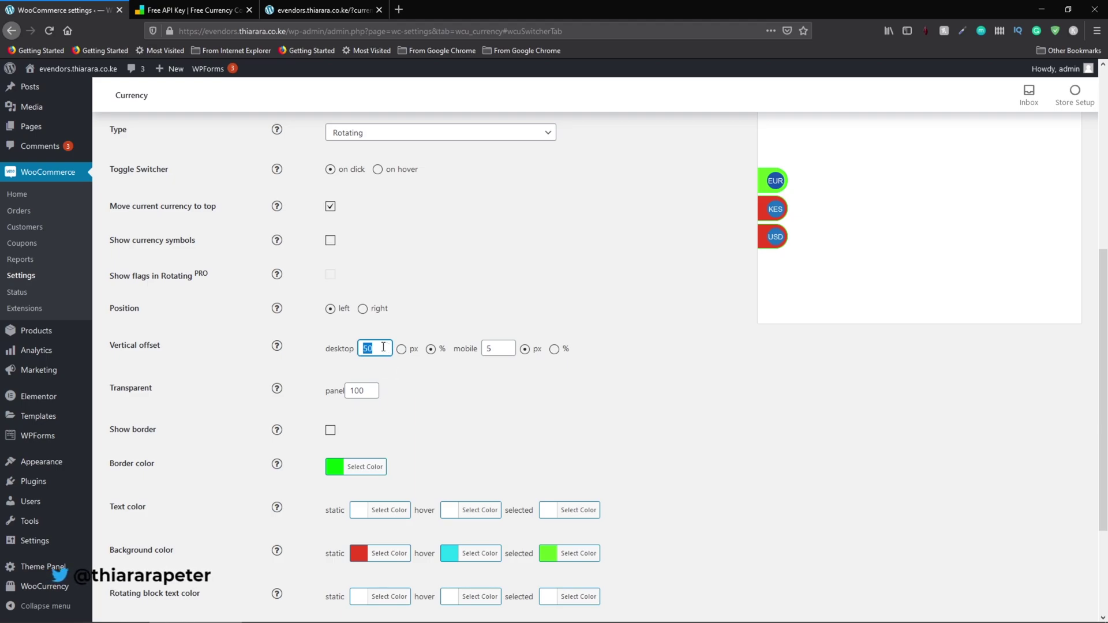
click(775, 209)
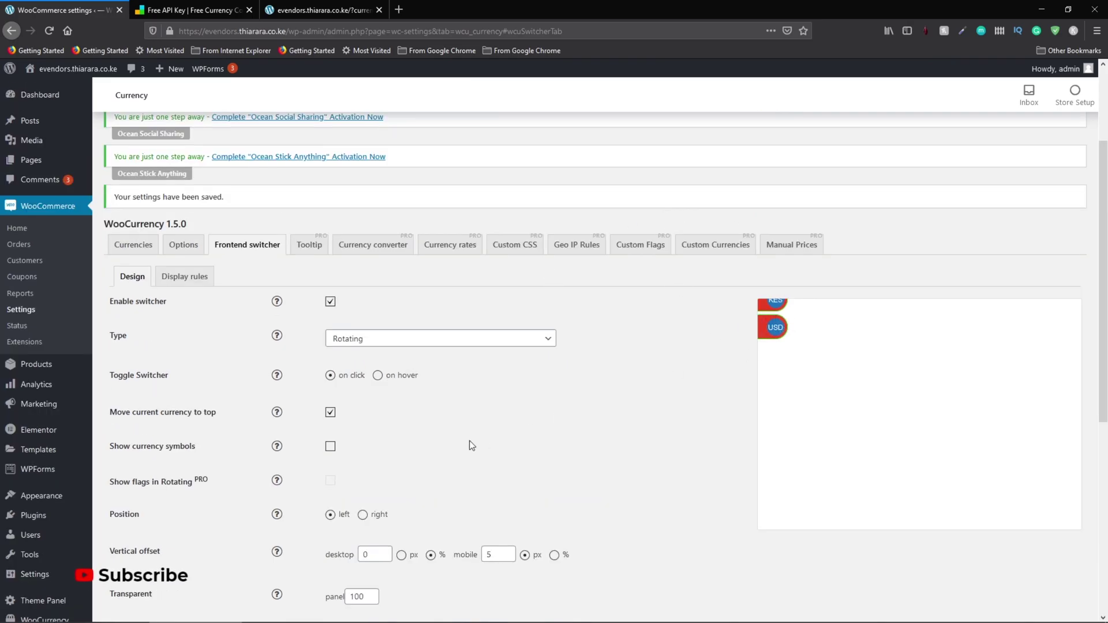
scroll(354, 429, down, 2)
click(359, 417)
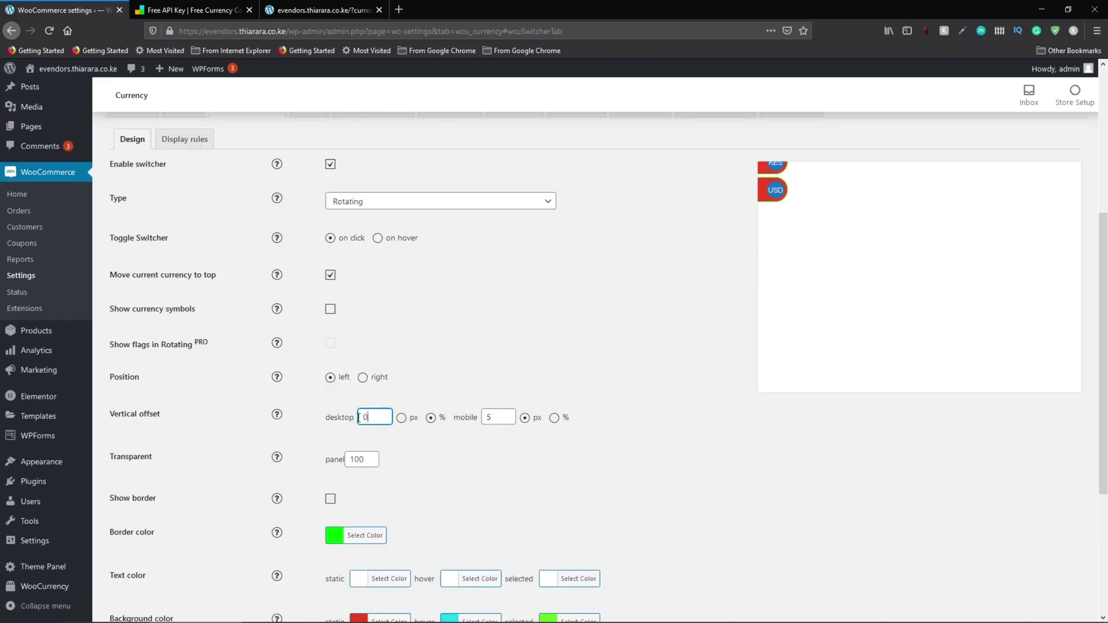
double_click(359, 417)
text(5)
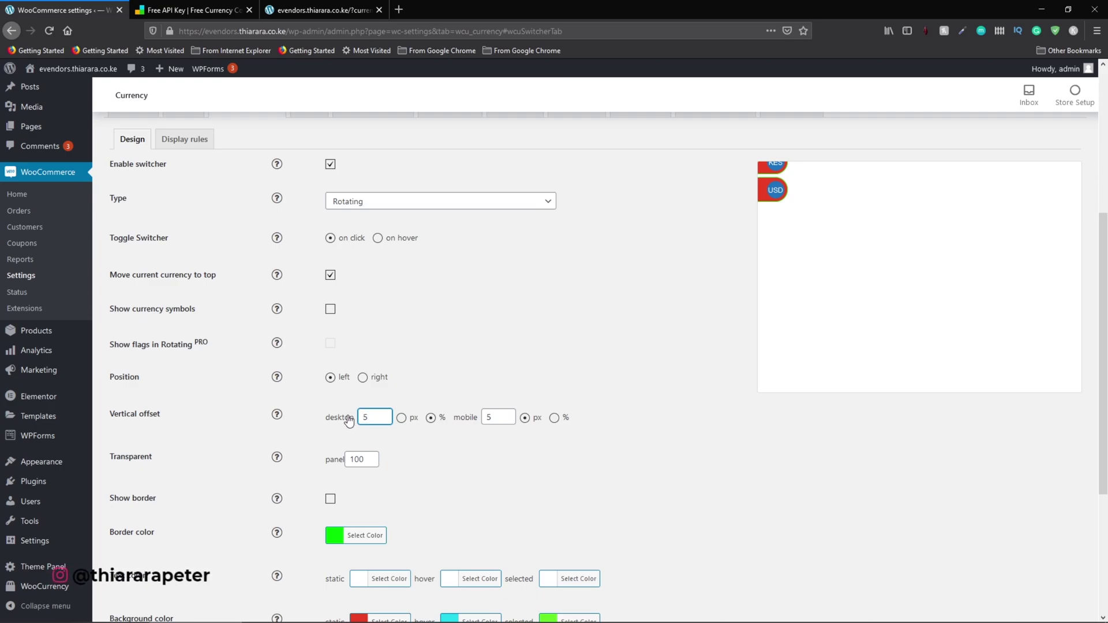
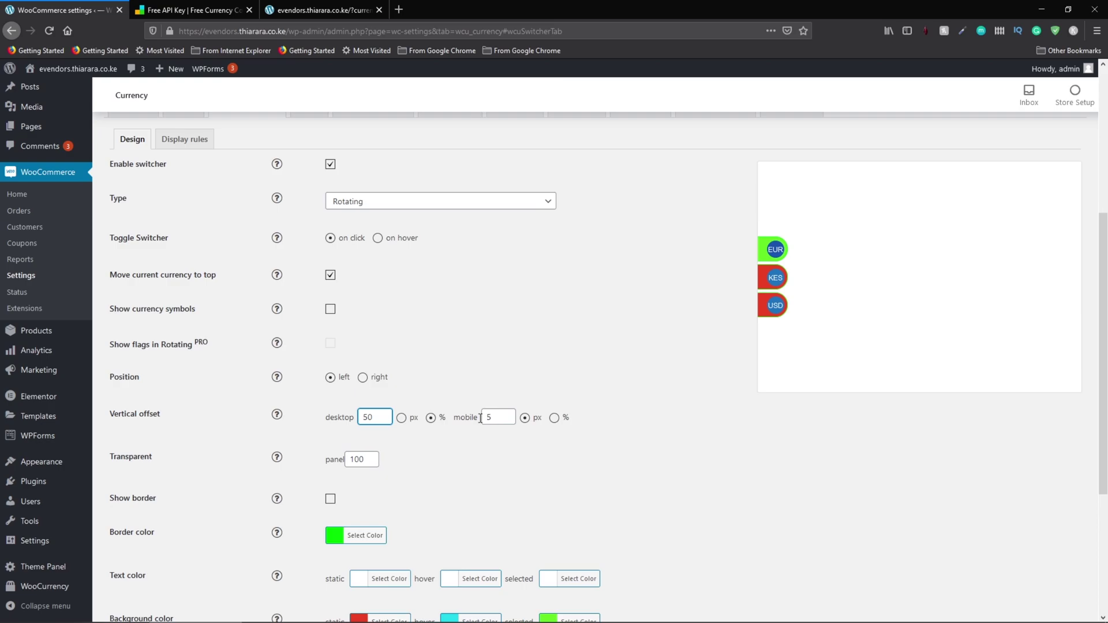
Step: Enable the switcher's border and set the border color to magenta
scroll(233, 415, down, 3)
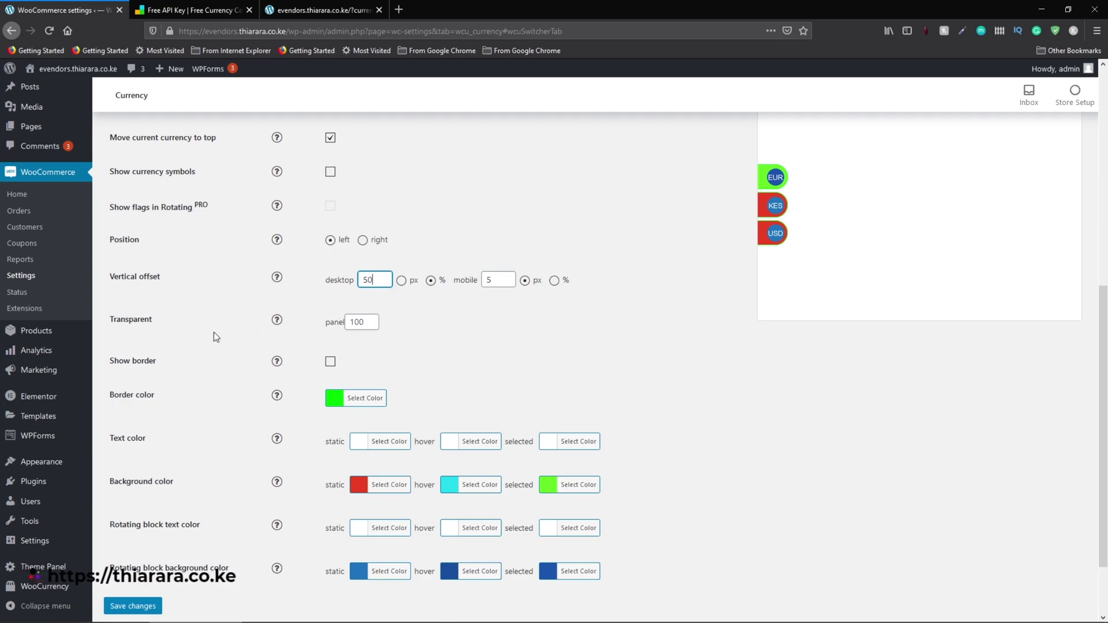
click(336, 397)
click(396, 430)
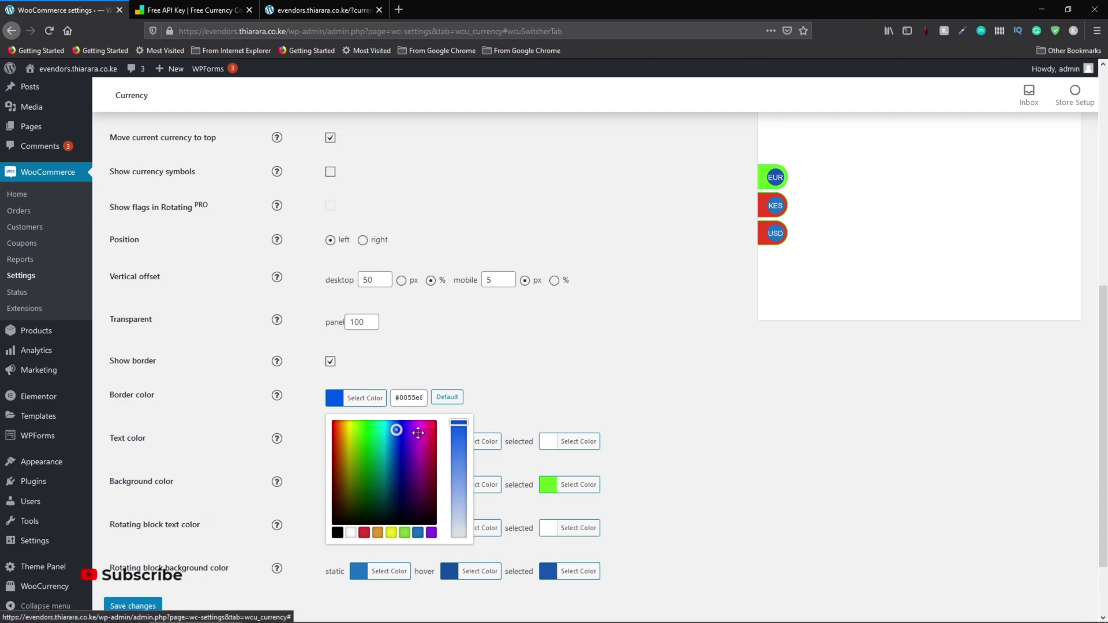
click(427, 431)
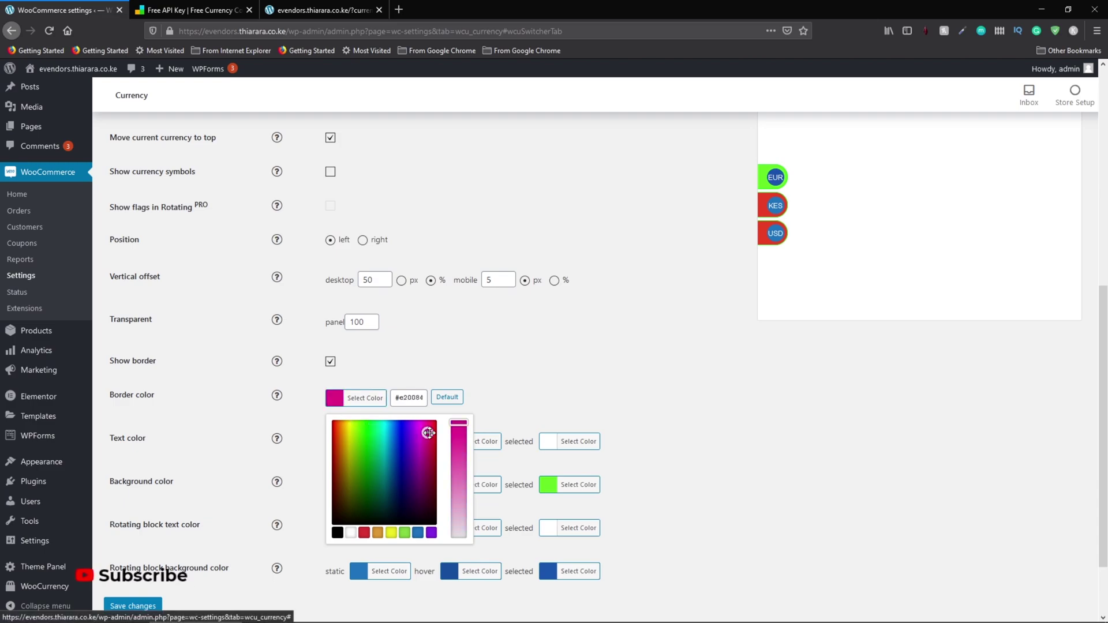
click(402, 351)
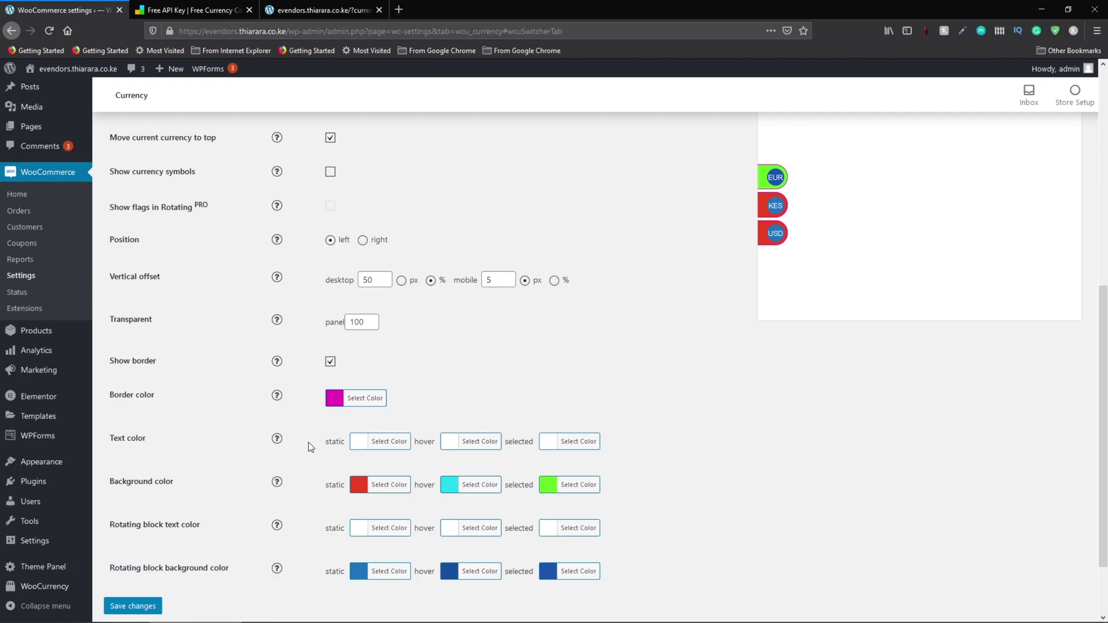
Step: Check the remaining switcher color settings and save the frontend switcher changes
scroll(321, 452, down, 2)
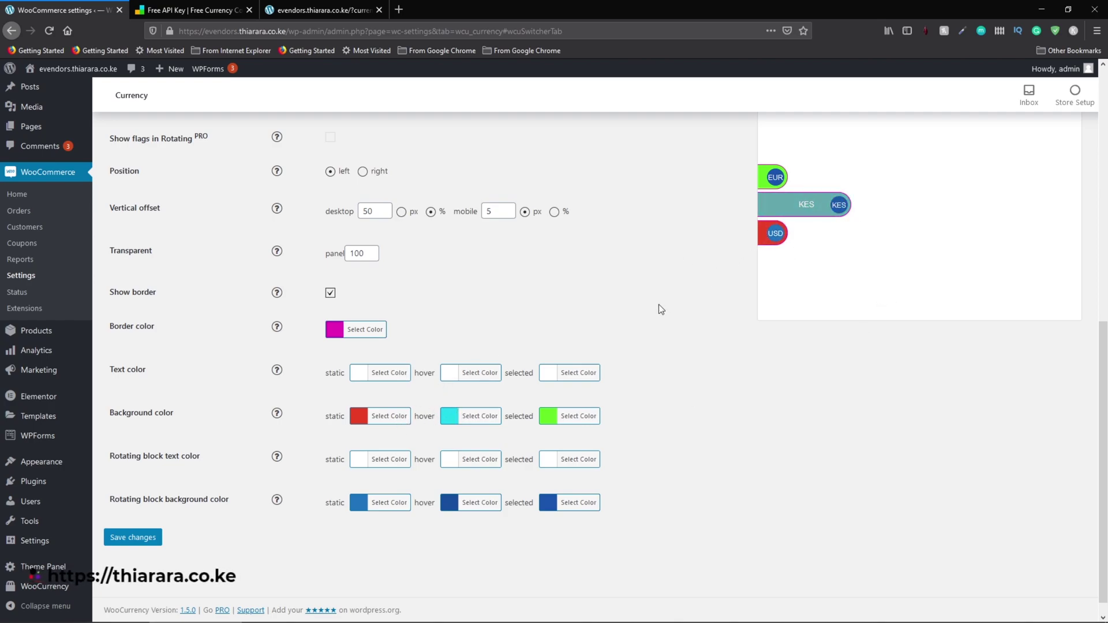
scroll(373, 402, down, 1)
scroll(372, 403, down, 1)
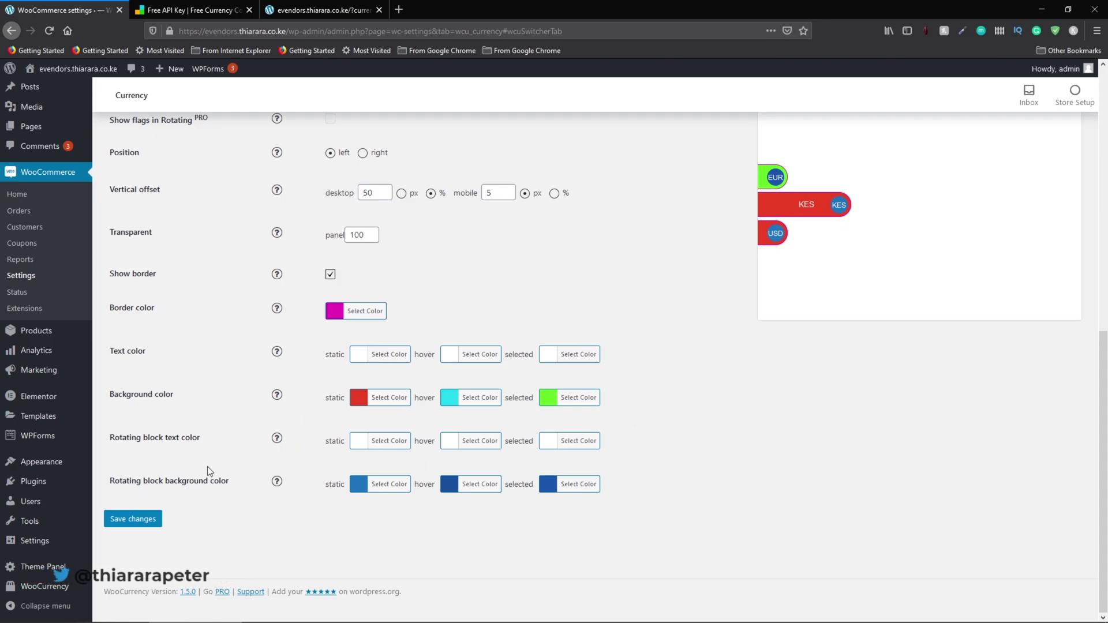
click(144, 519)
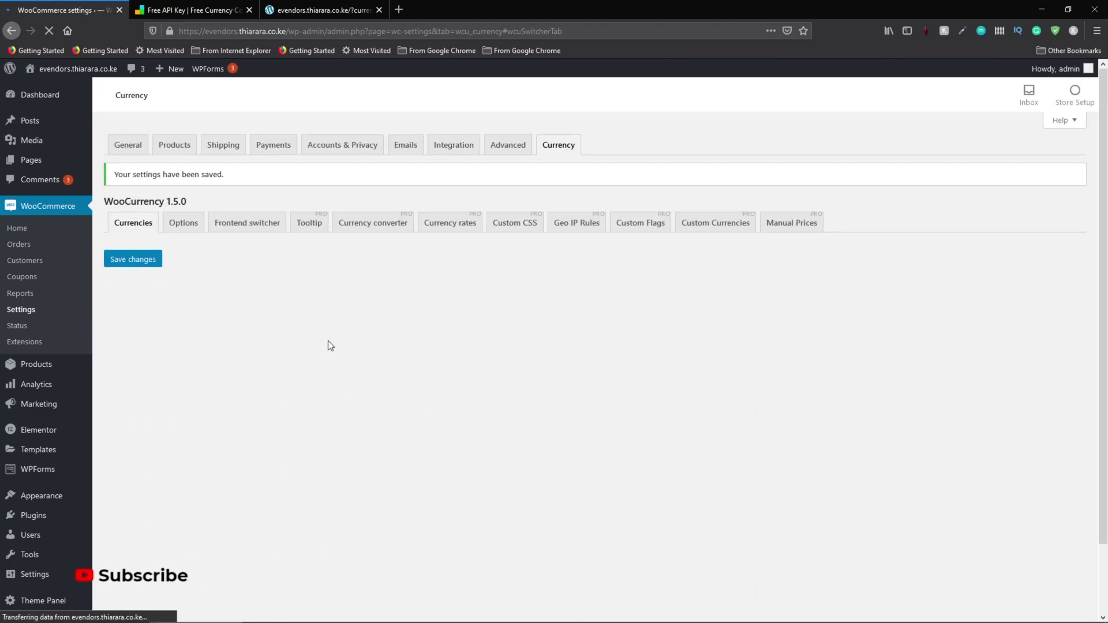
Step: Remove Shop and Checkout from the selected pages in the frontend switcher's display rules
scroll(280, 330, down, 1)
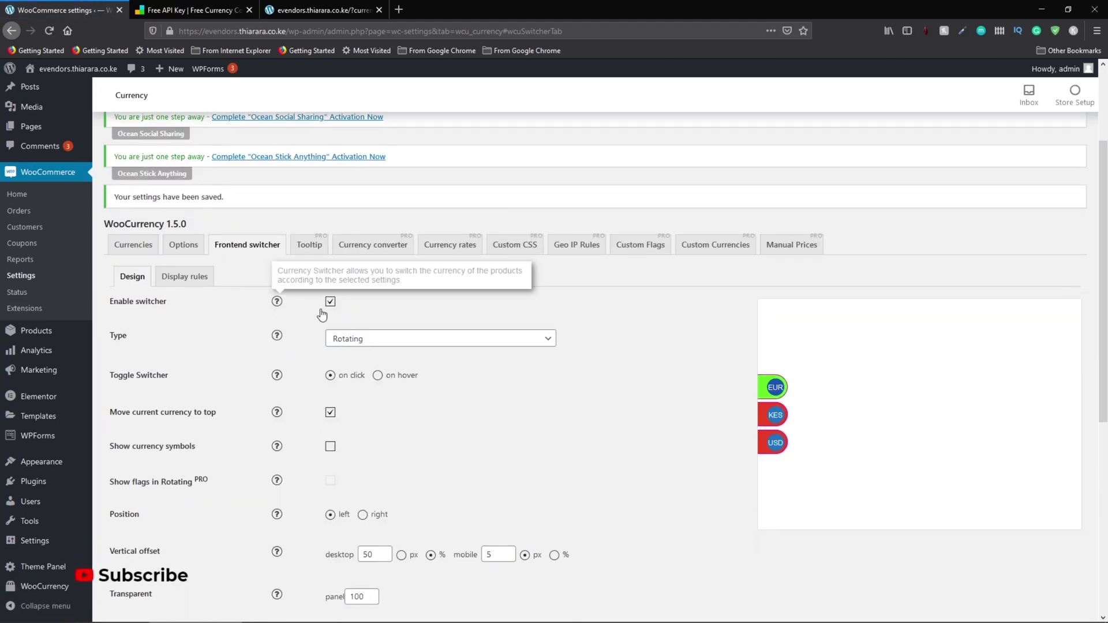
click(185, 278)
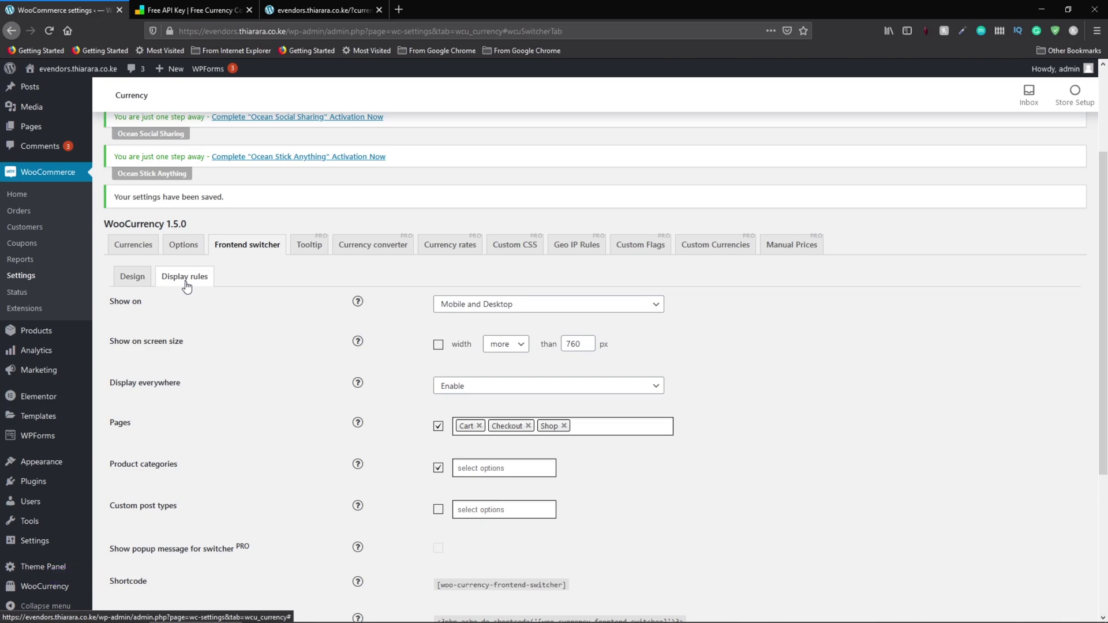
click(564, 426)
click(527, 426)
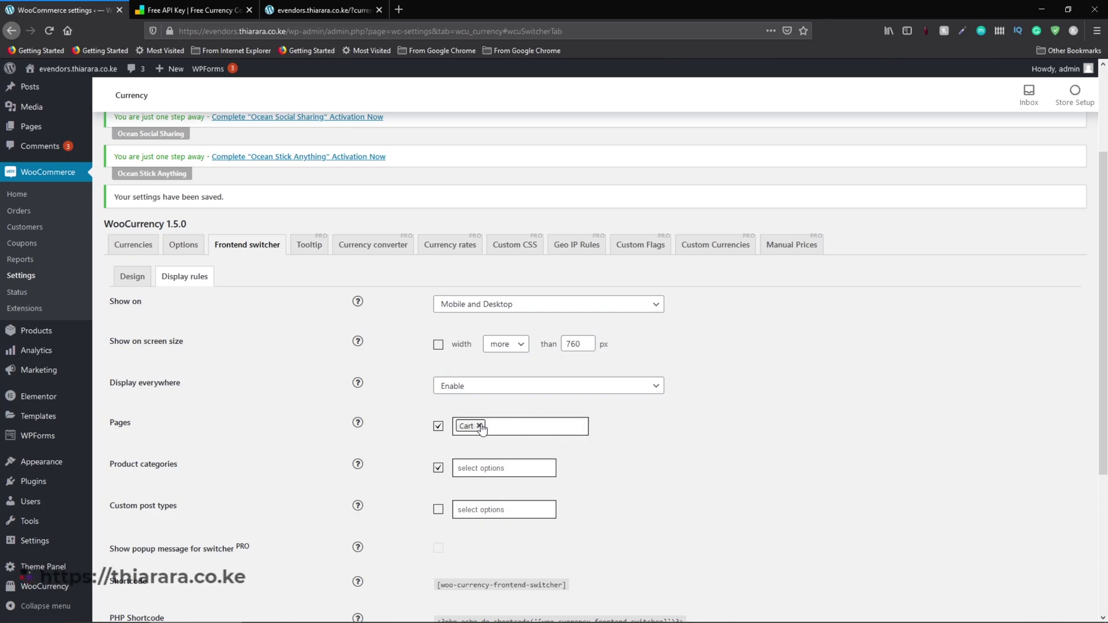
Step: Review the frontend switcher's display rules and keep it shown on Mobile and Desktop
scroll(484, 419, down, 2)
scroll(483, 420, down, 2)
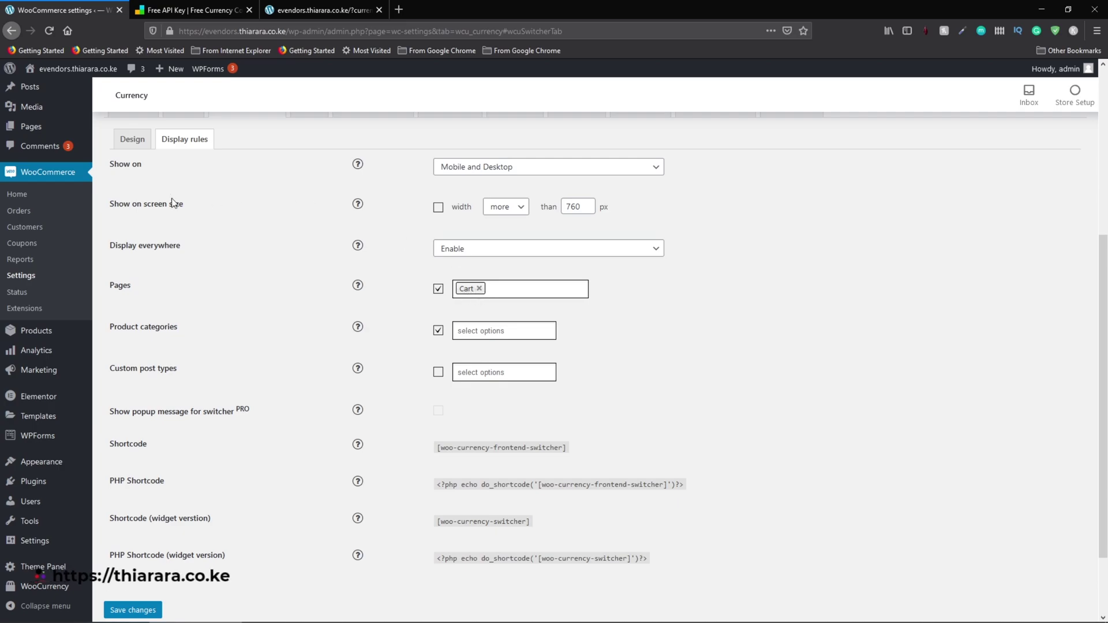
scroll(315, 208, up, 2)
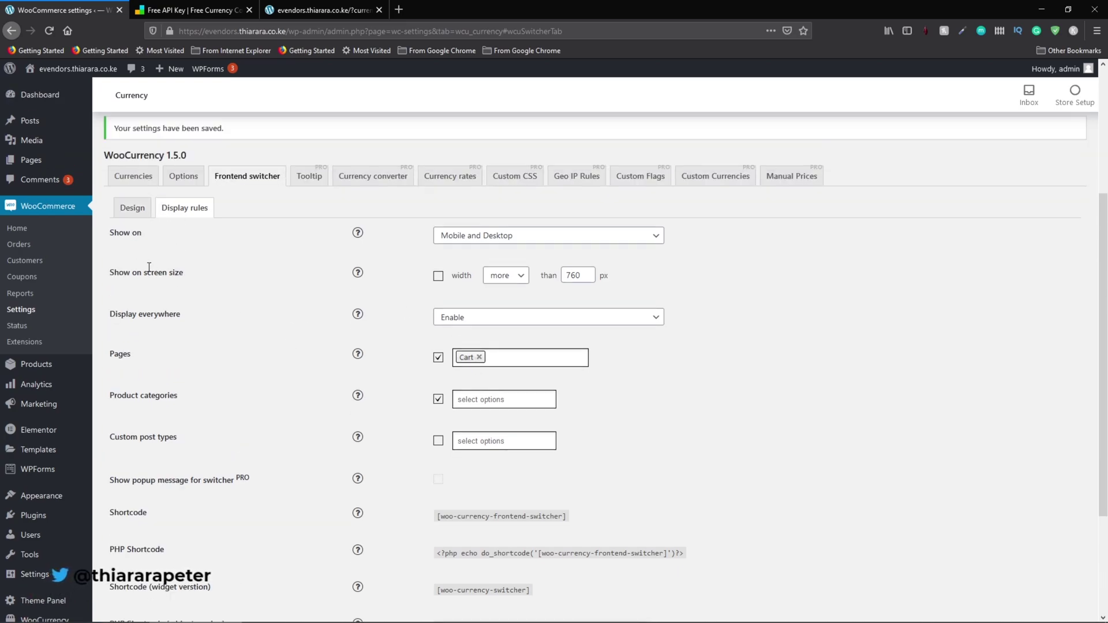
click(494, 238)
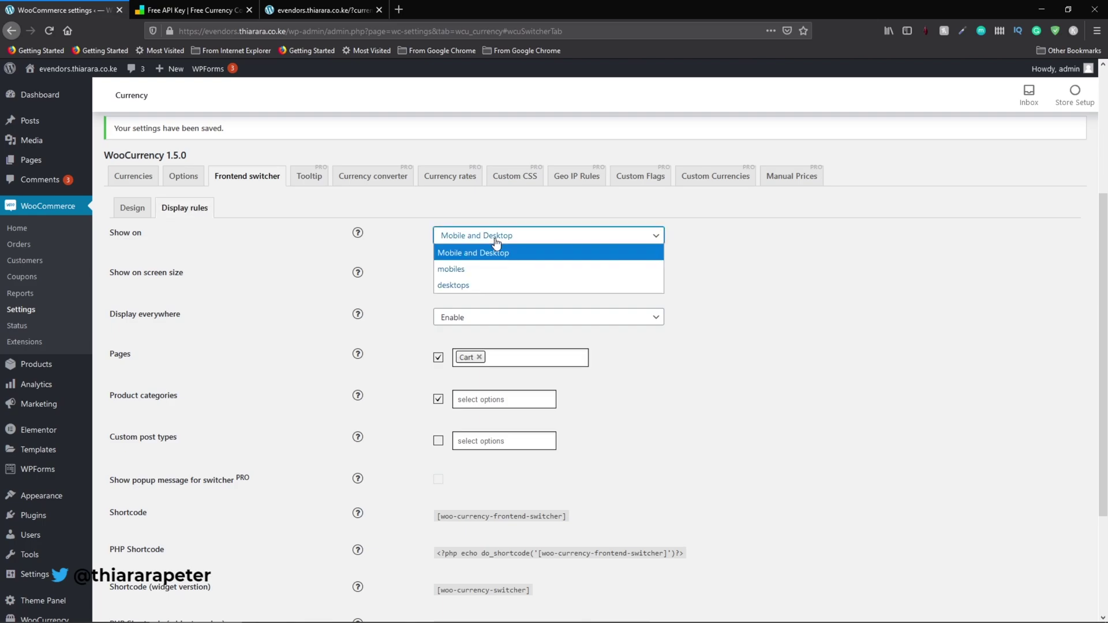
click(494, 254)
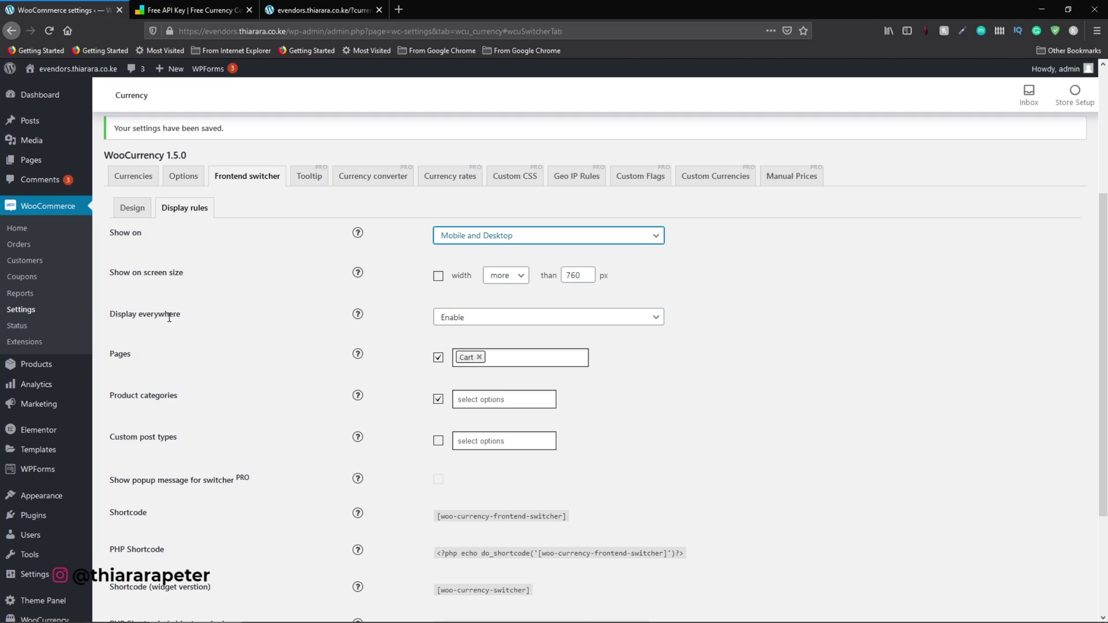
Step: Disable the Display everywhere rule with Cart as the selected page, and save the changes
click(464, 326)
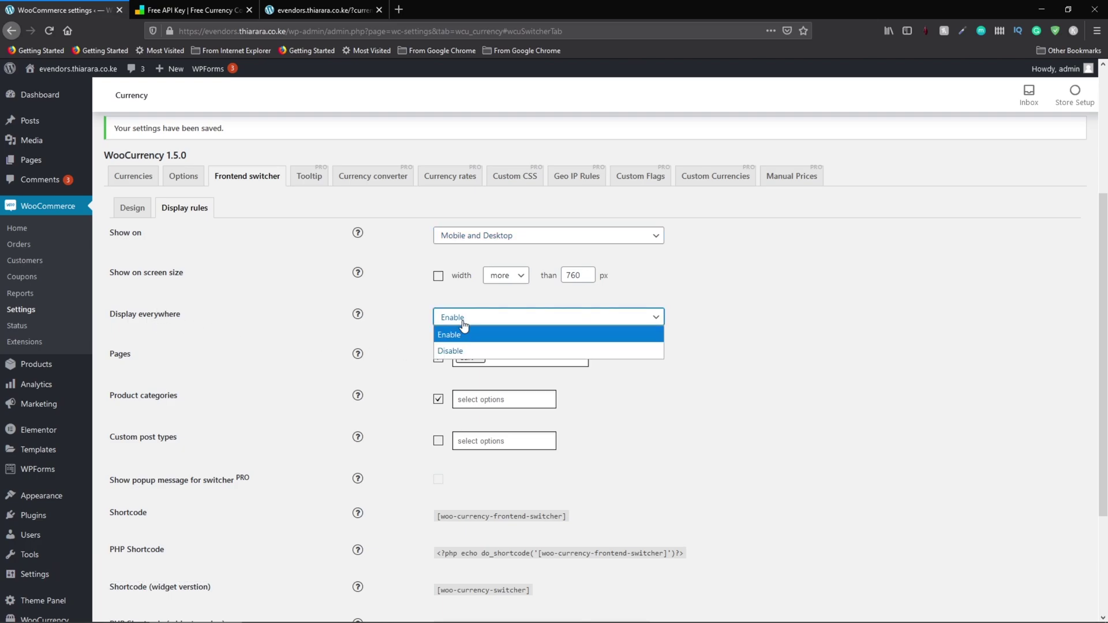
click(464, 326)
click(463, 326)
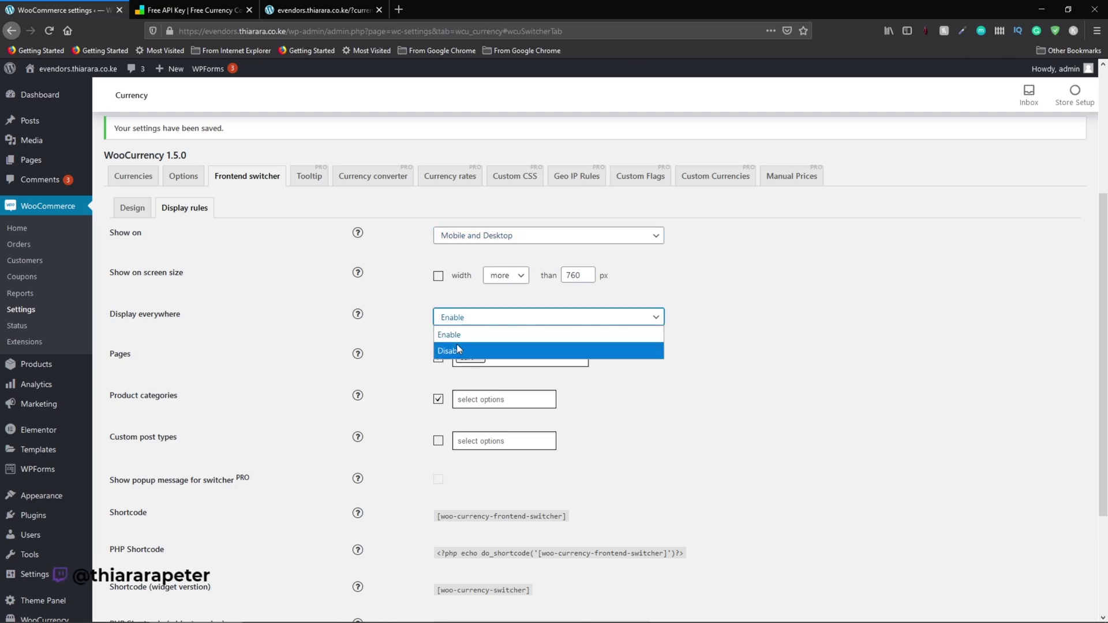
click(457, 352)
click(479, 325)
click(455, 351)
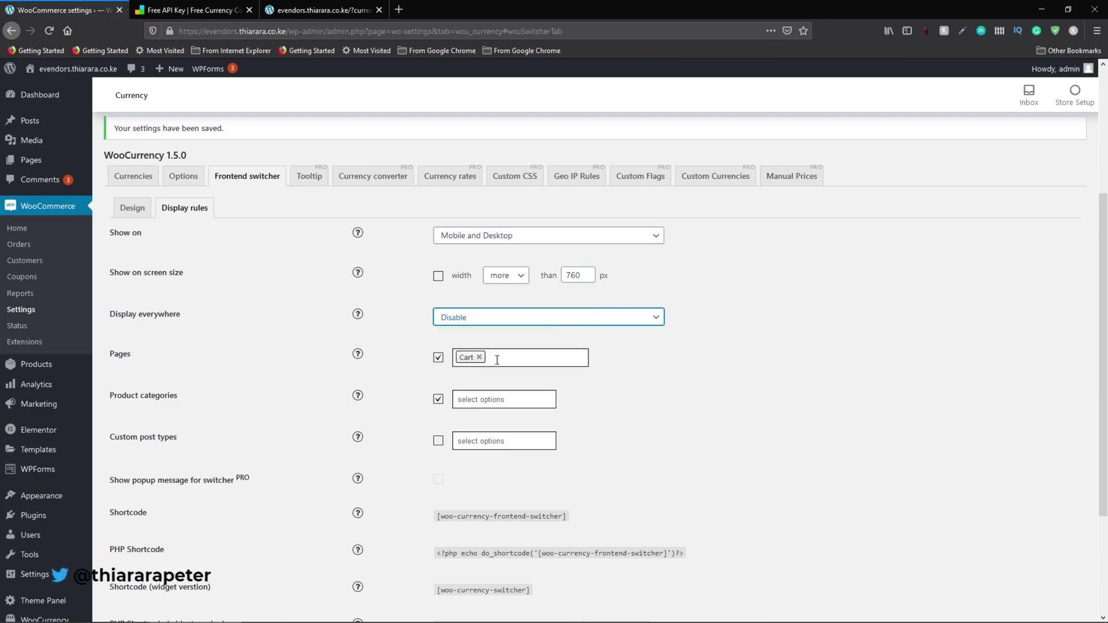
scroll(288, 427, down, 3)
click(158, 521)
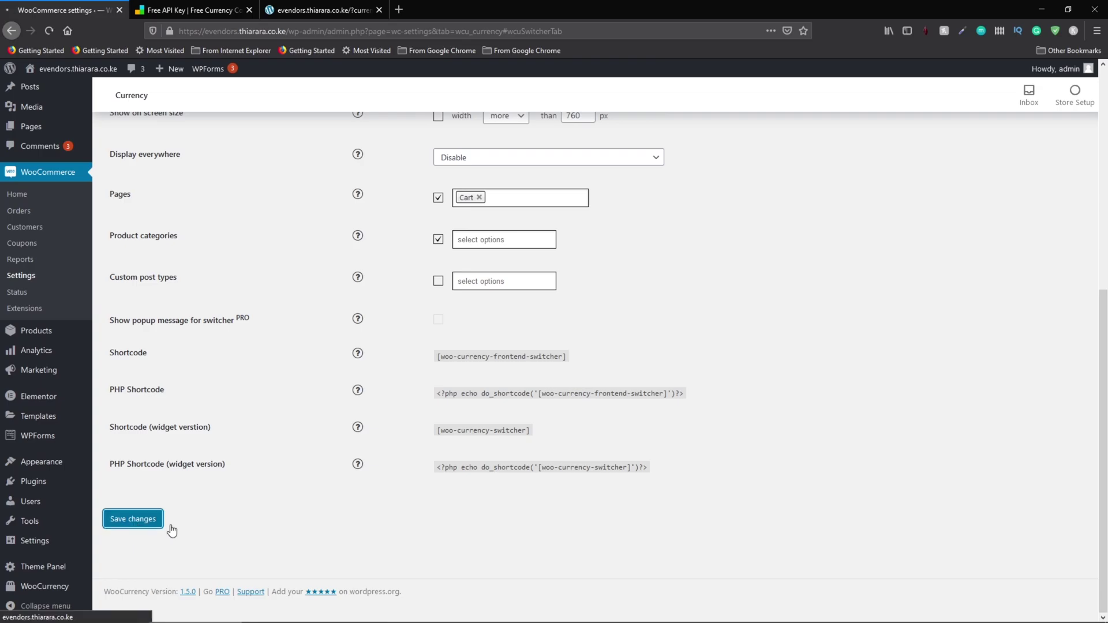
Step: Close the Free API Key page, reload the storefront home page and check it for the currency switcher
click(249, 10)
click(191, 10)
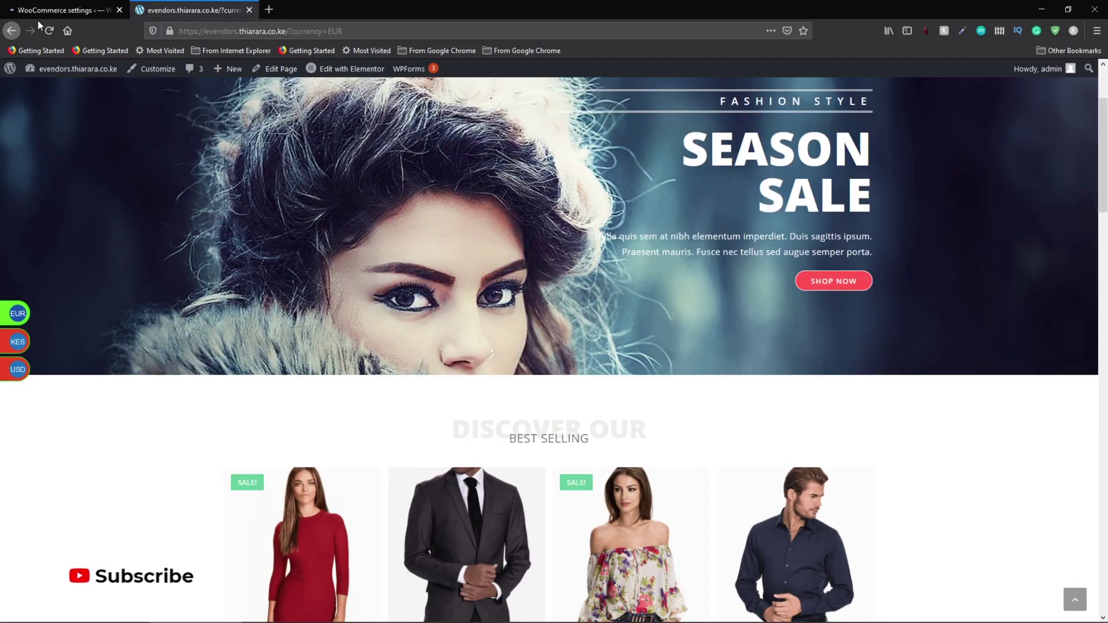
click(49, 31)
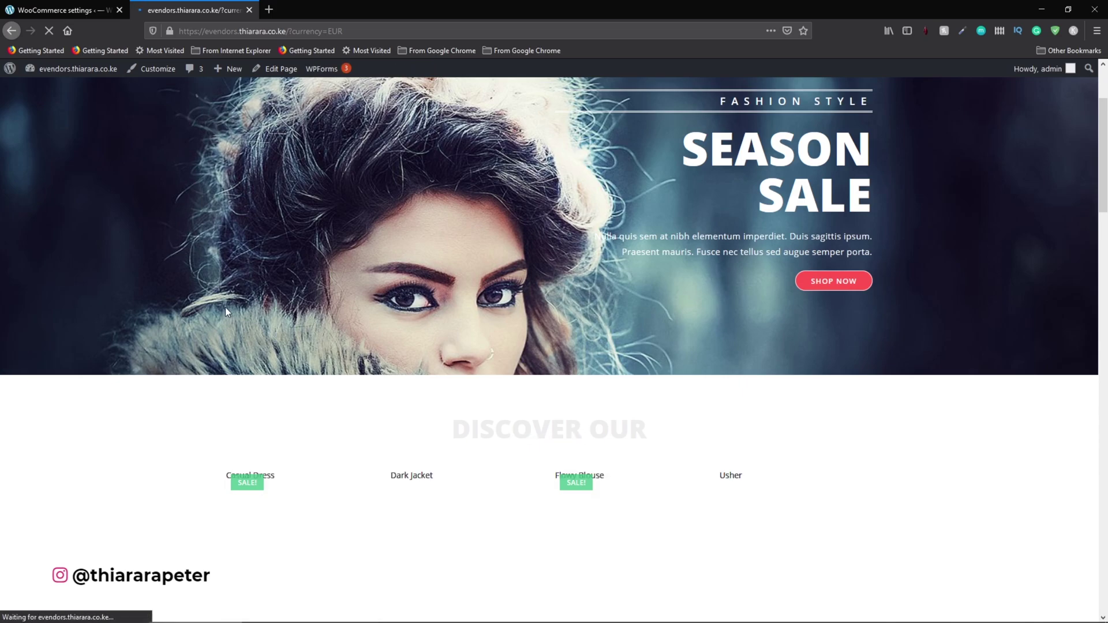
scroll(203, 389, down, 6)
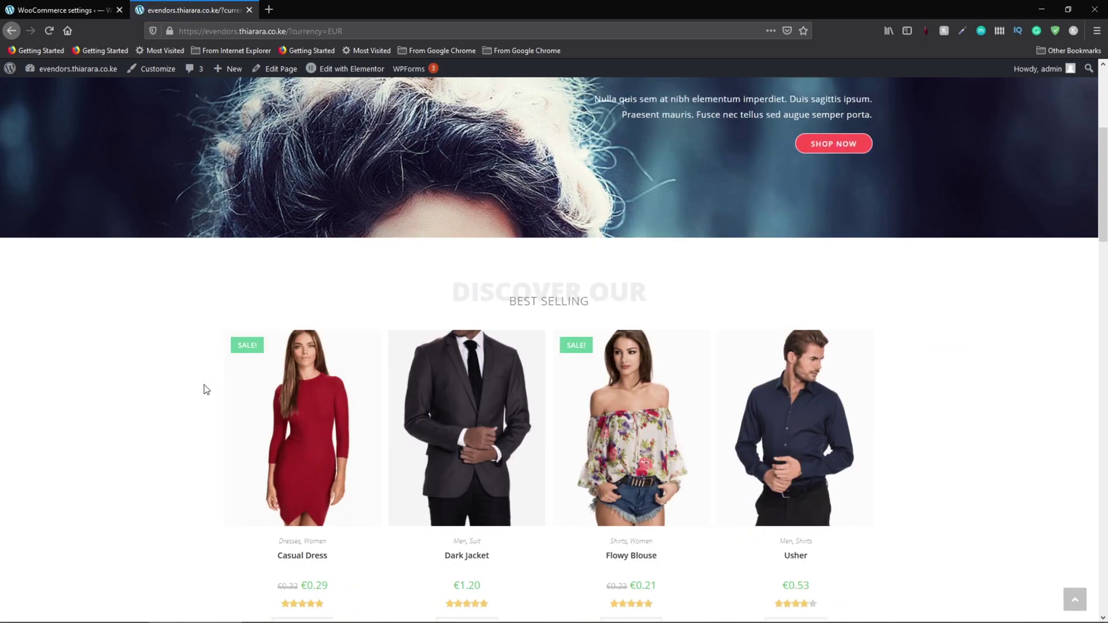
scroll(144, 378, up, 4)
scroll(343, 385, down, 6)
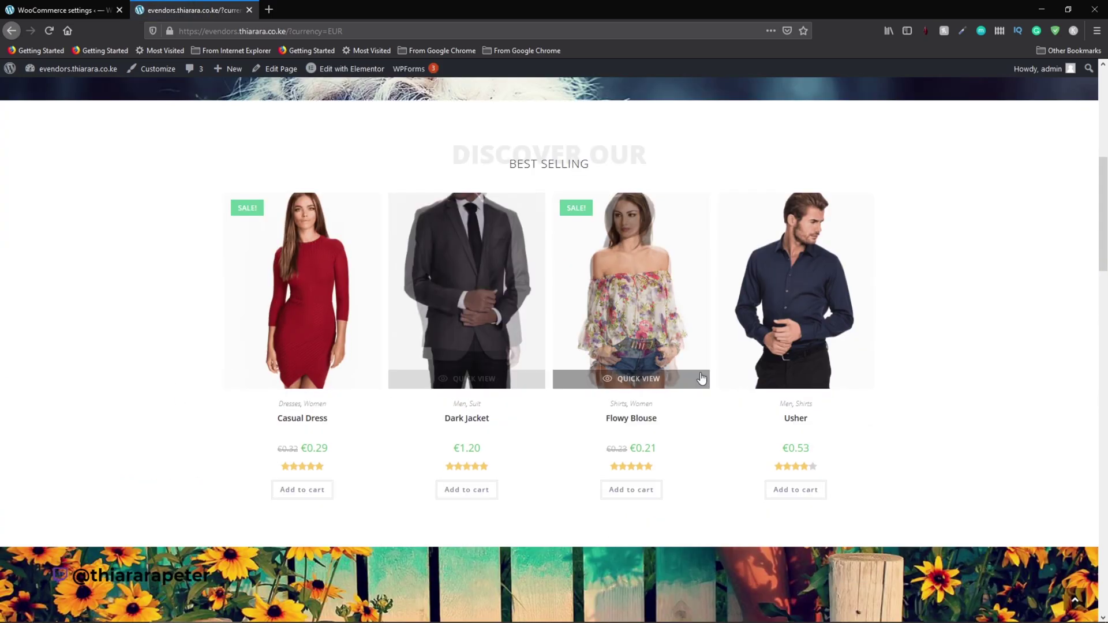
scroll(364, 375, up, 10)
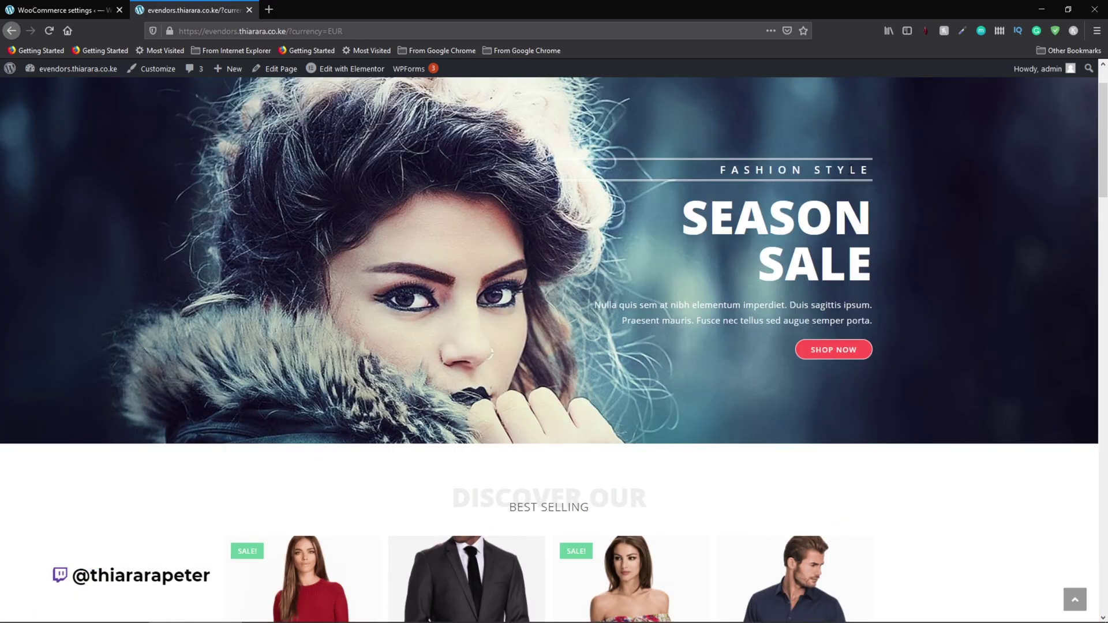
Step: Open the storefront cart, and check the available page choices back in the switcher's display rules
click(852, 120)
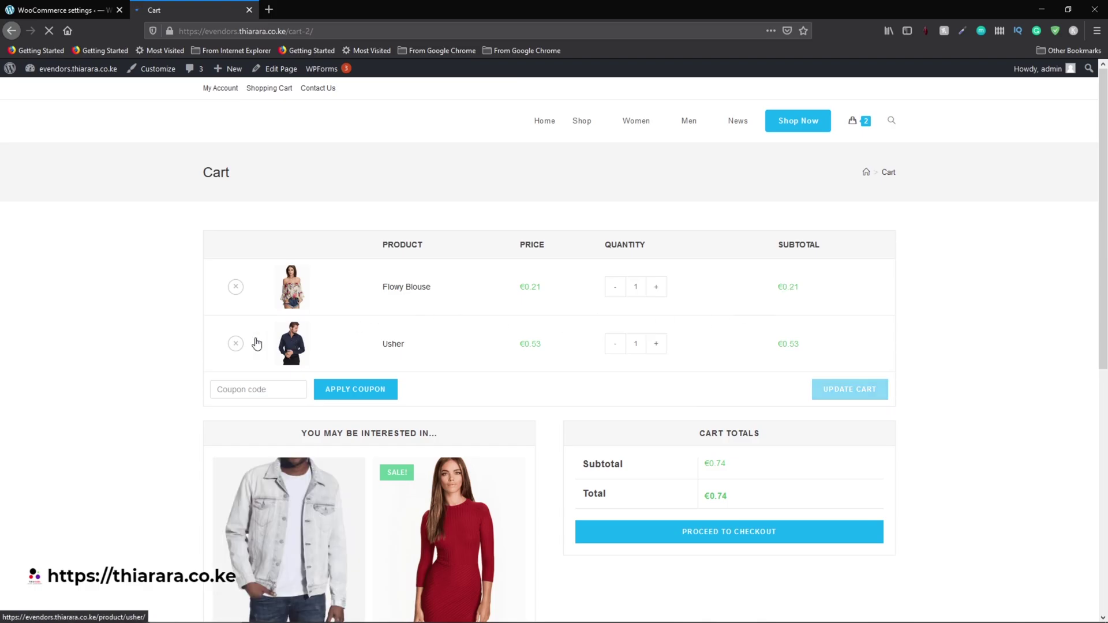
key(ctrl+shift+Tab)
scroll(403, 352, down, 2)
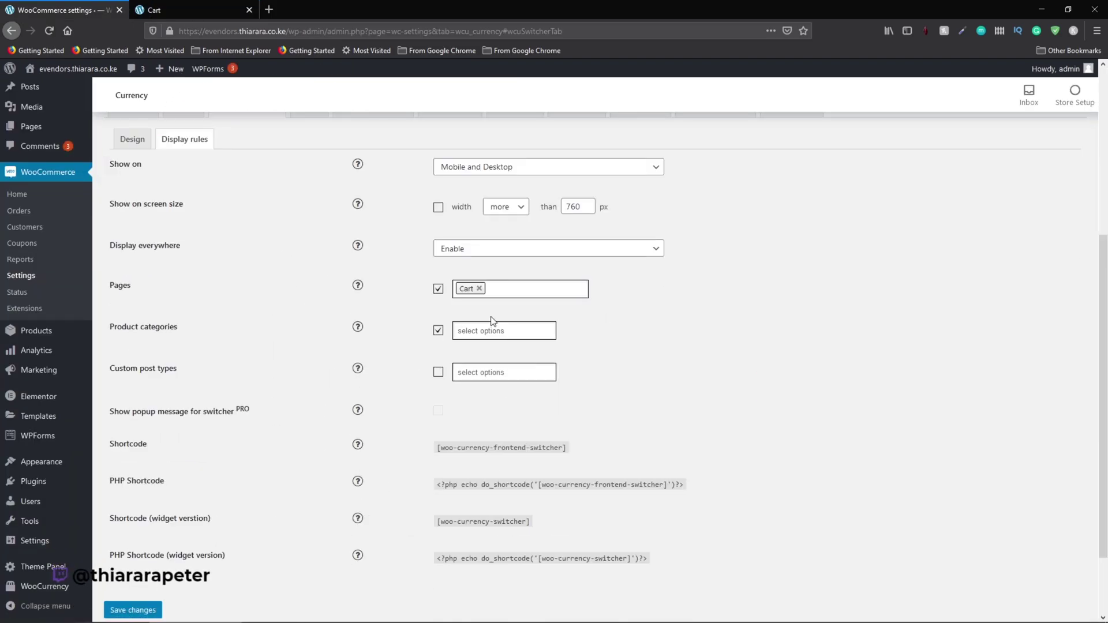
click(502, 287)
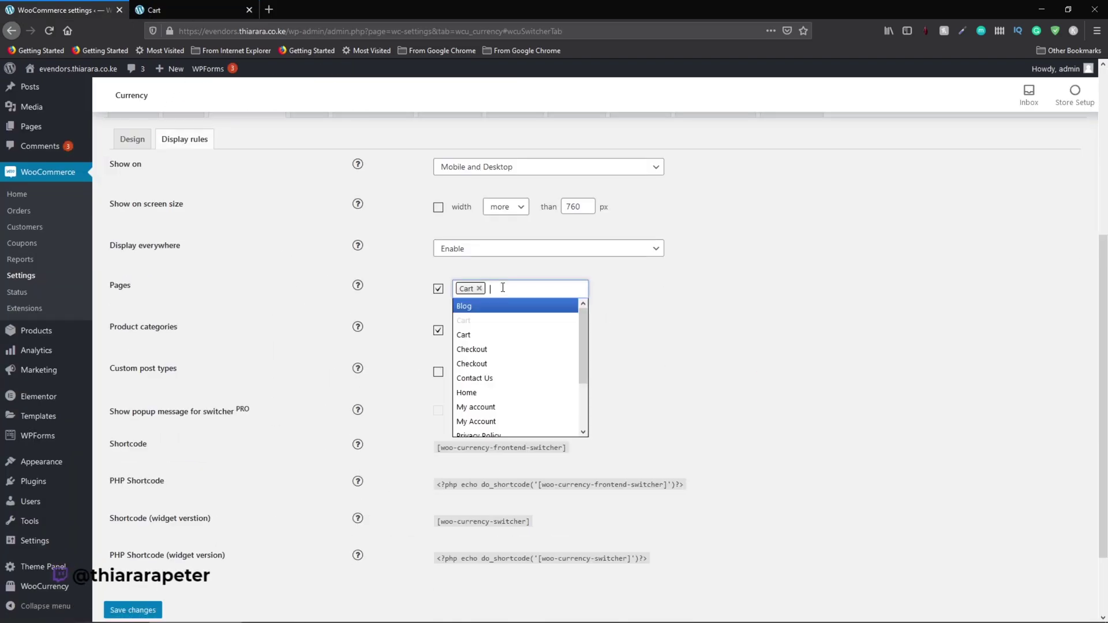
click(700, 303)
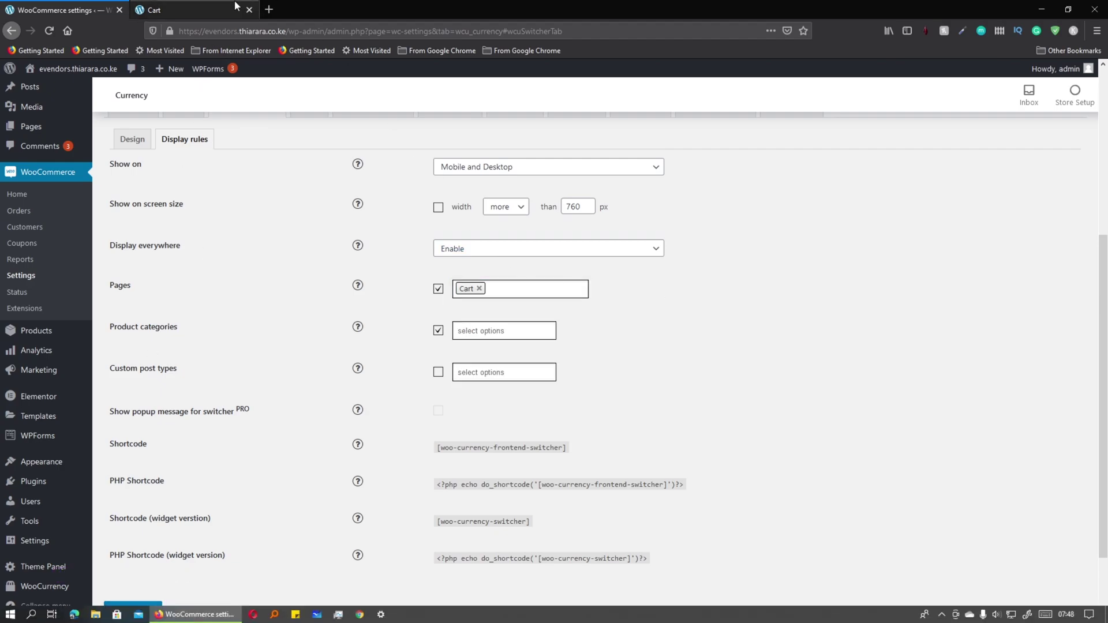
Step: Reload the storefront cart, proceed to checkout and examine the checkout page for the currency switcher
click(236, 6)
click(56, 35)
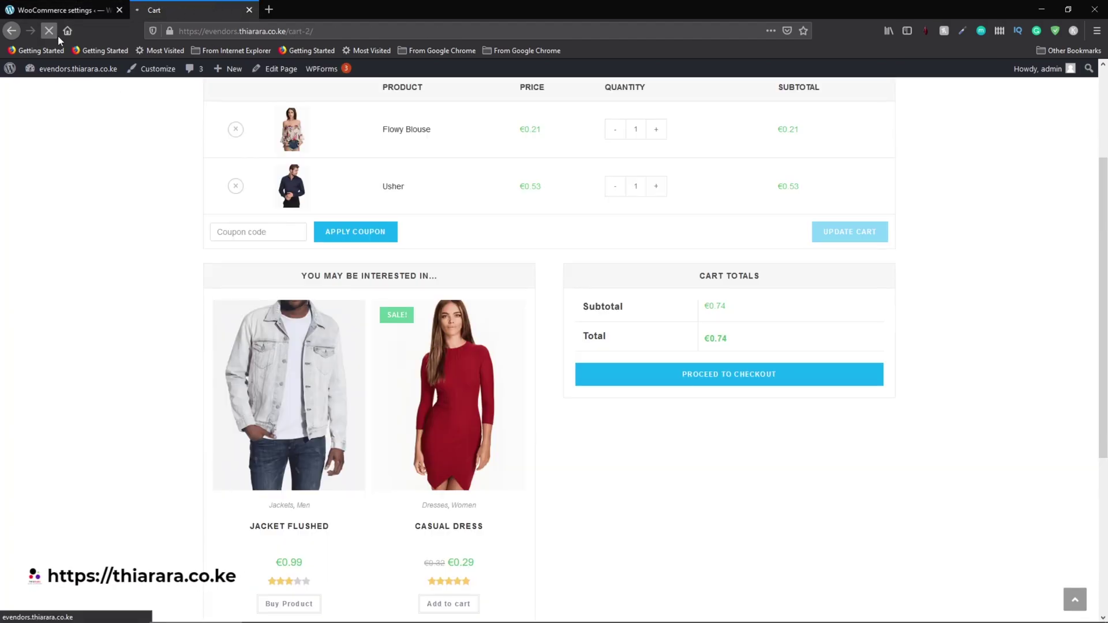
click(755, 376)
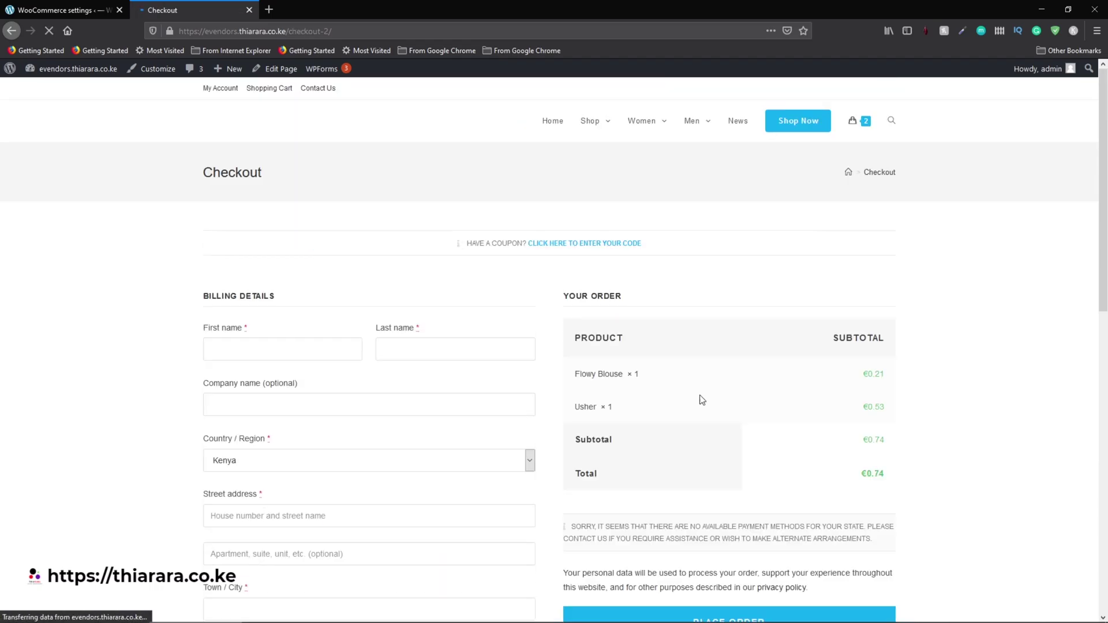
scroll(103, 288, down, 2)
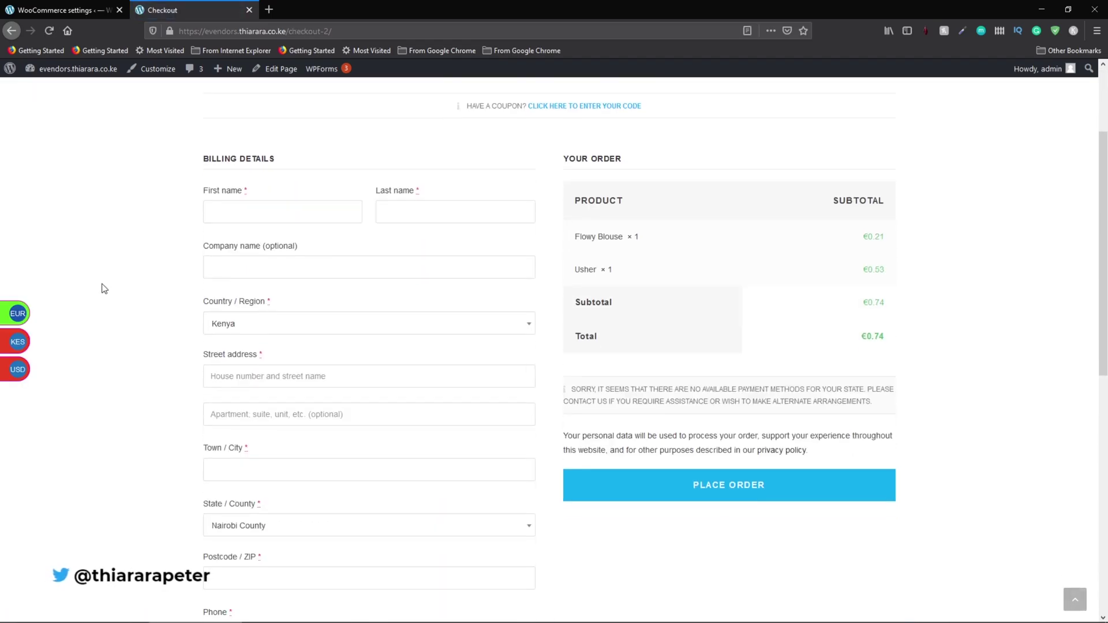
scroll(104, 289, down, 3)
scroll(101, 314, down, 3)
scroll(116, 314, up, 7)
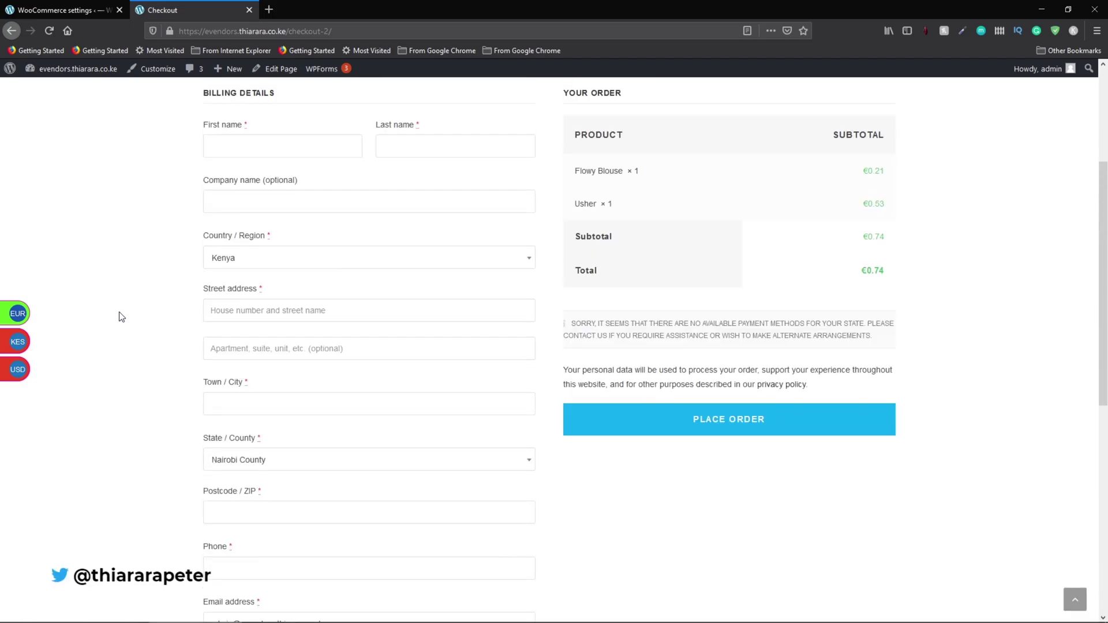
Step: Return to the display rules, read the Display everywhere hint and set that rule to Disable
click(72, 15)
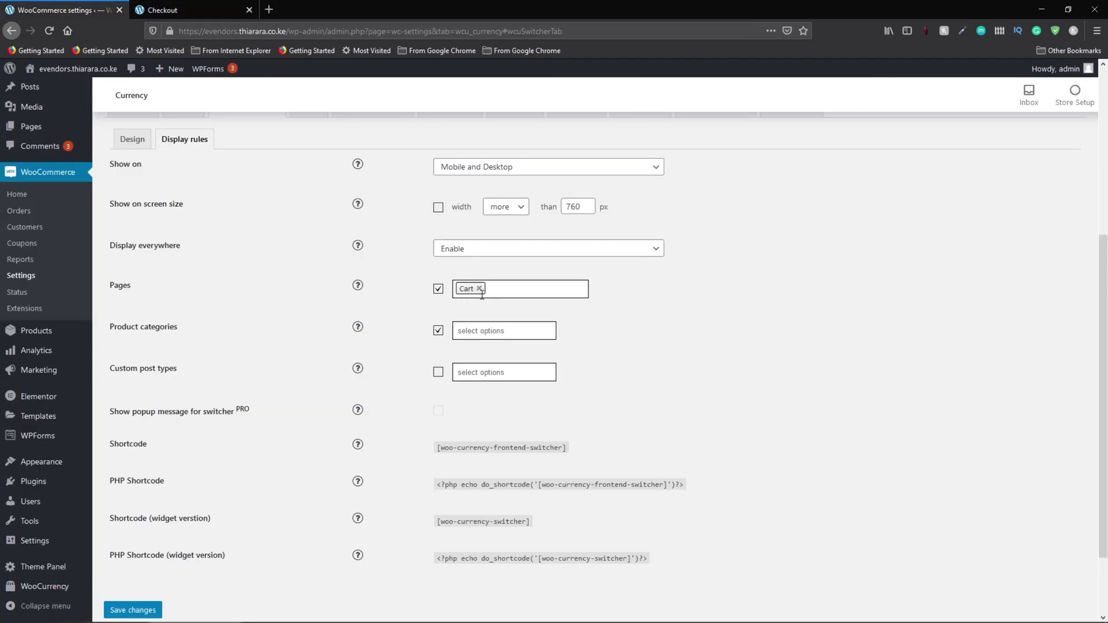
click(502, 291)
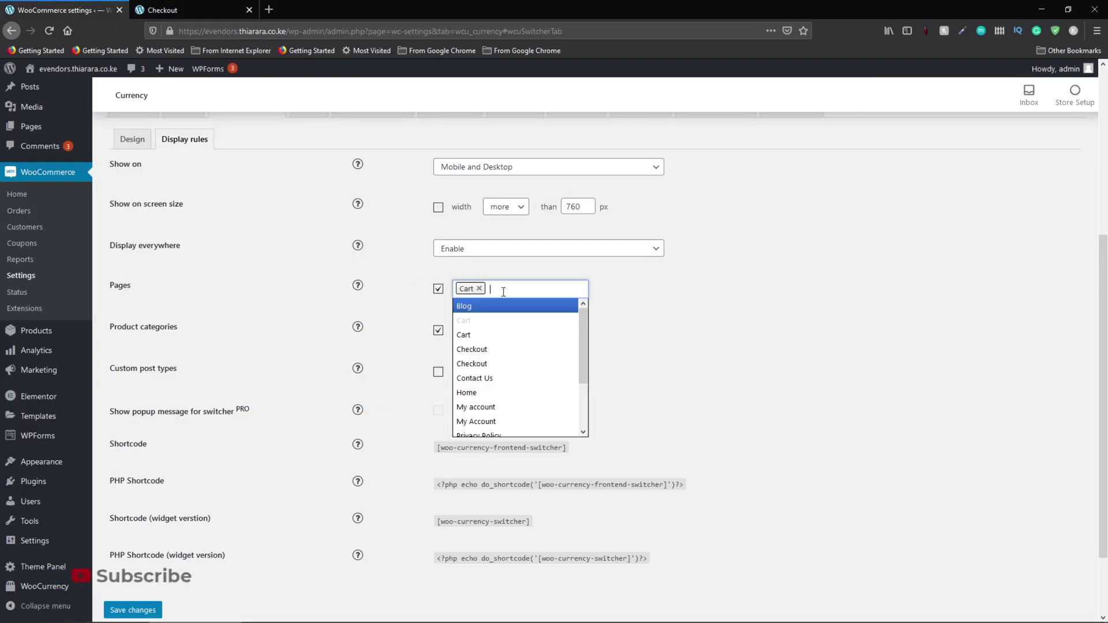
click(509, 238)
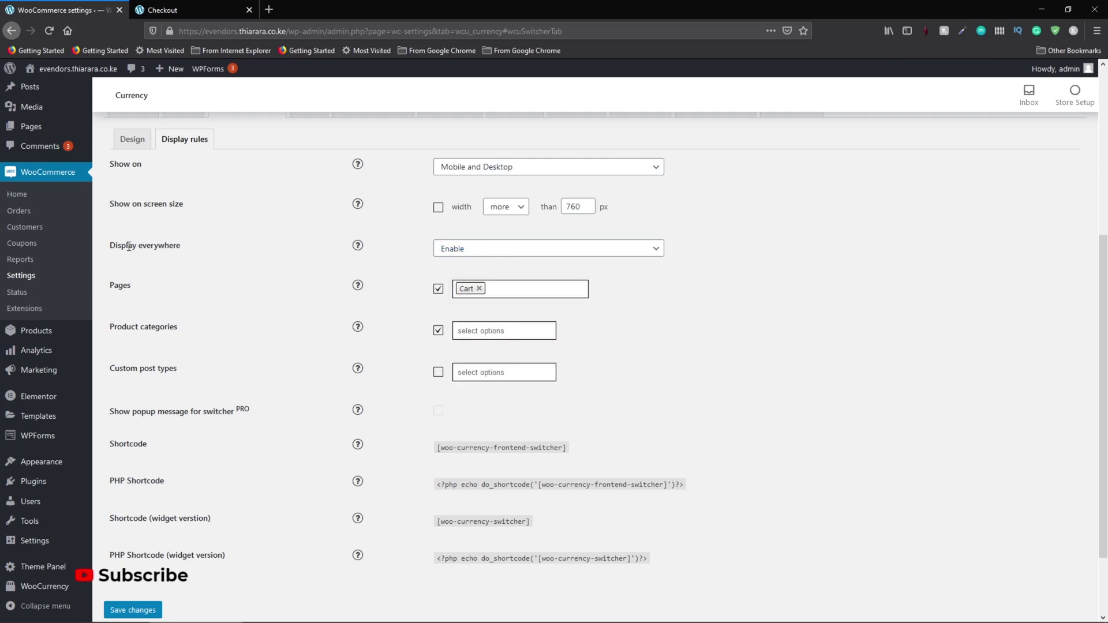
mouse_move(360, 248)
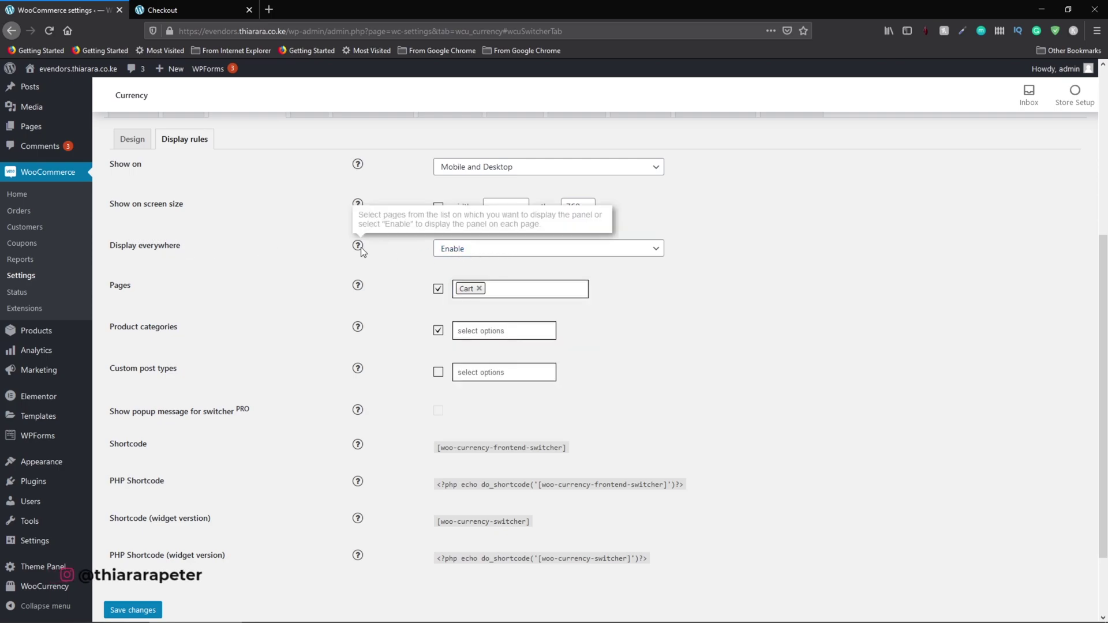
click(461, 249)
click(447, 275)
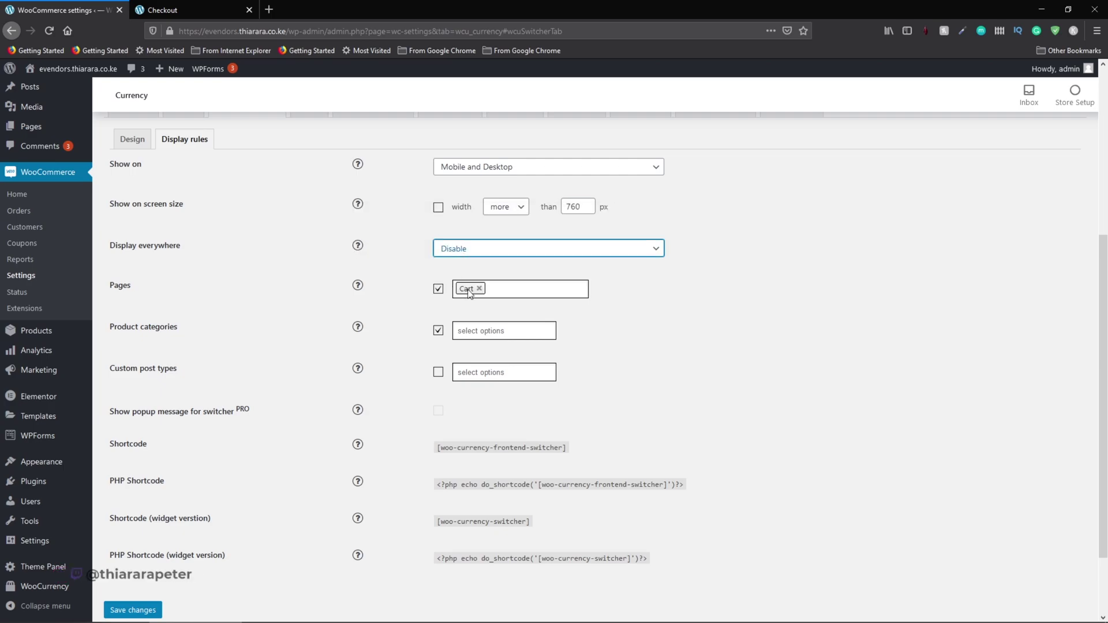
Step: Add Home and both Checkout, Shop and remaining Cart entries to the switcher's selected pages, and save the changes
click(499, 292)
click(502, 348)
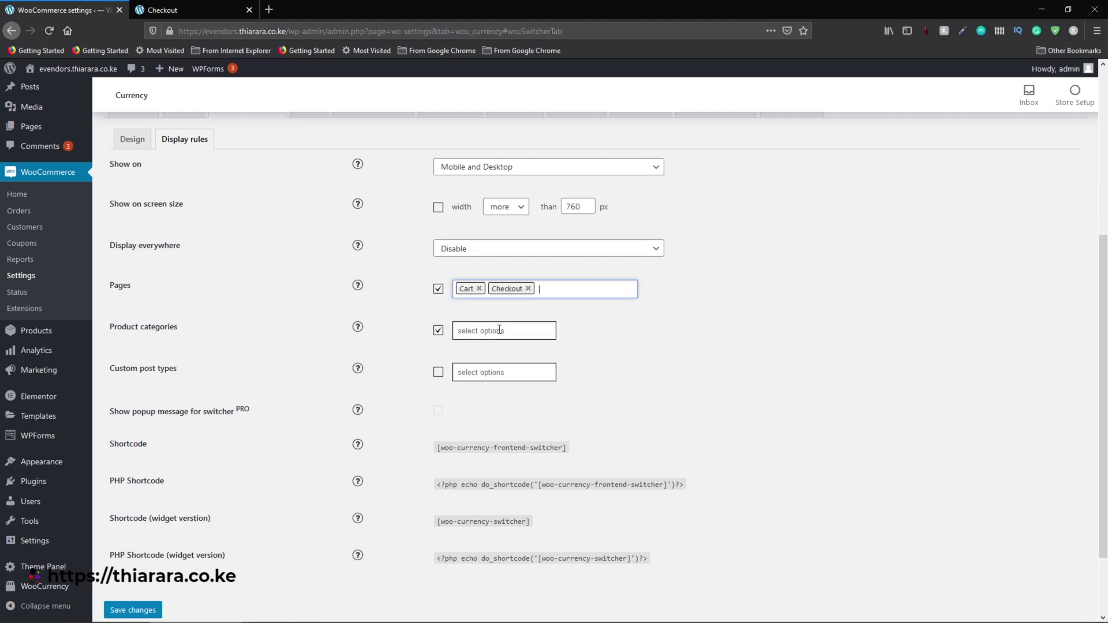
click(553, 292)
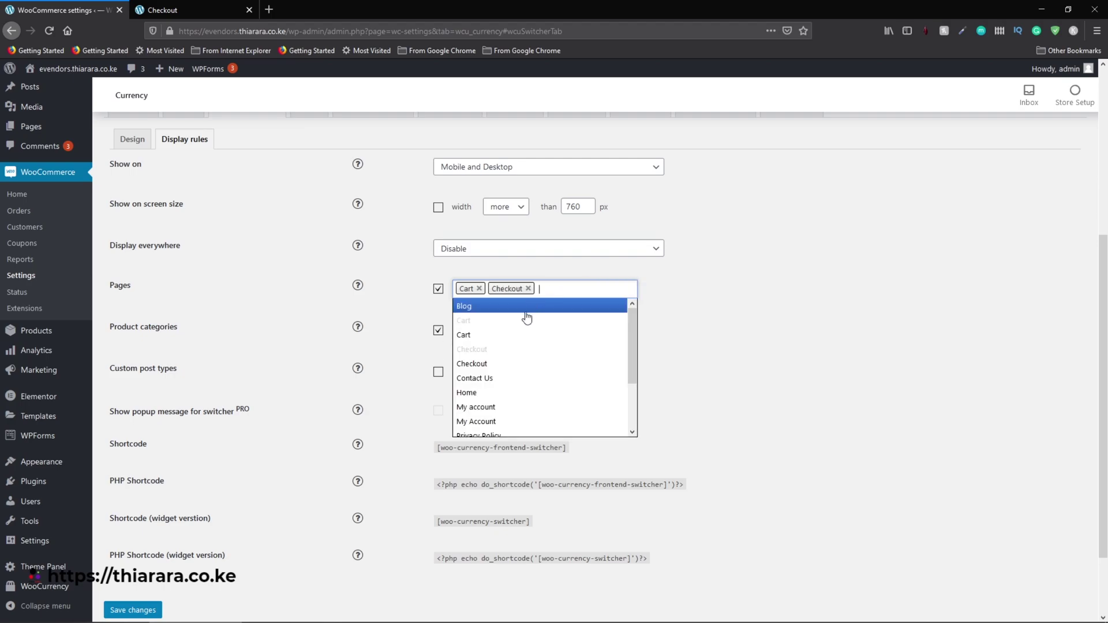
click(490, 391)
scroll(707, 354, down, 1)
click(472, 340)
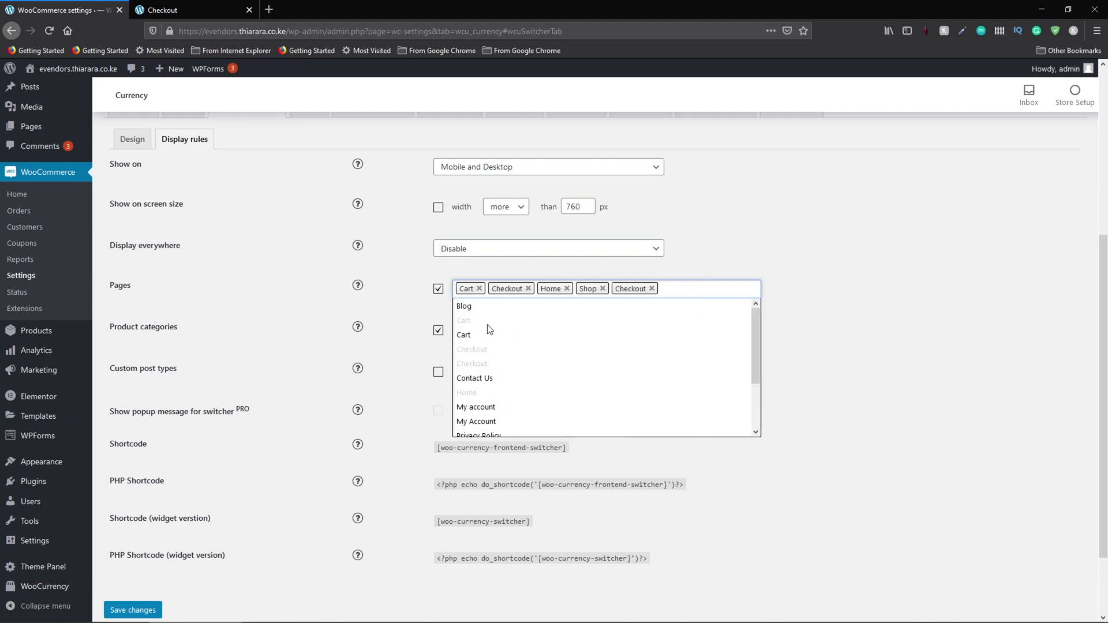
click(472, 339)
click(685, 288)
scroll(606, 370, down, 2)
click(472, 406)
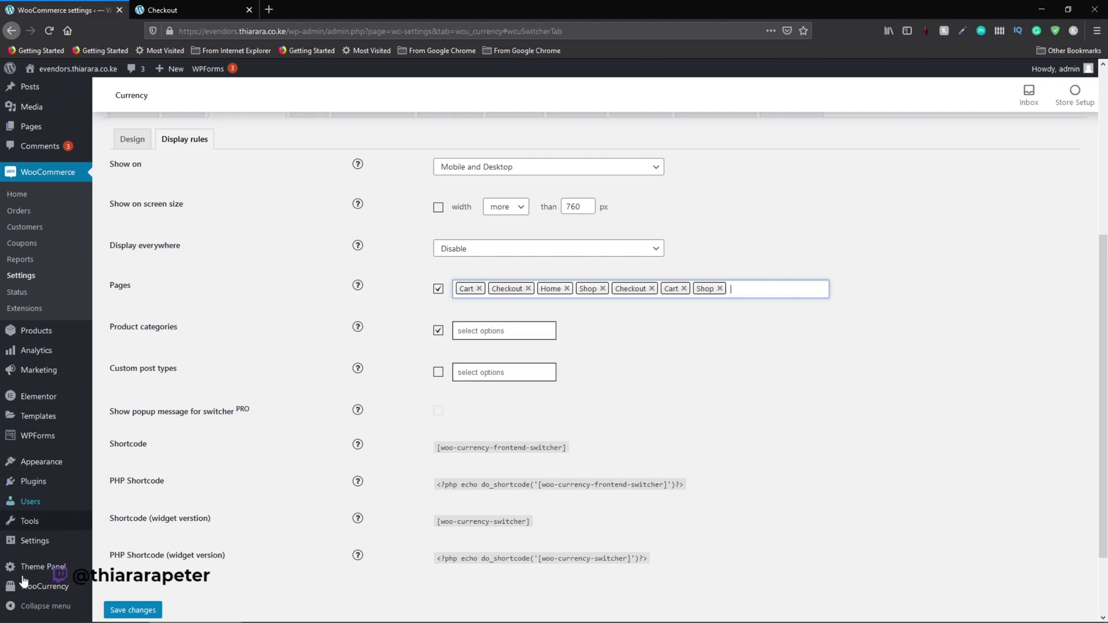
click(118, 609)
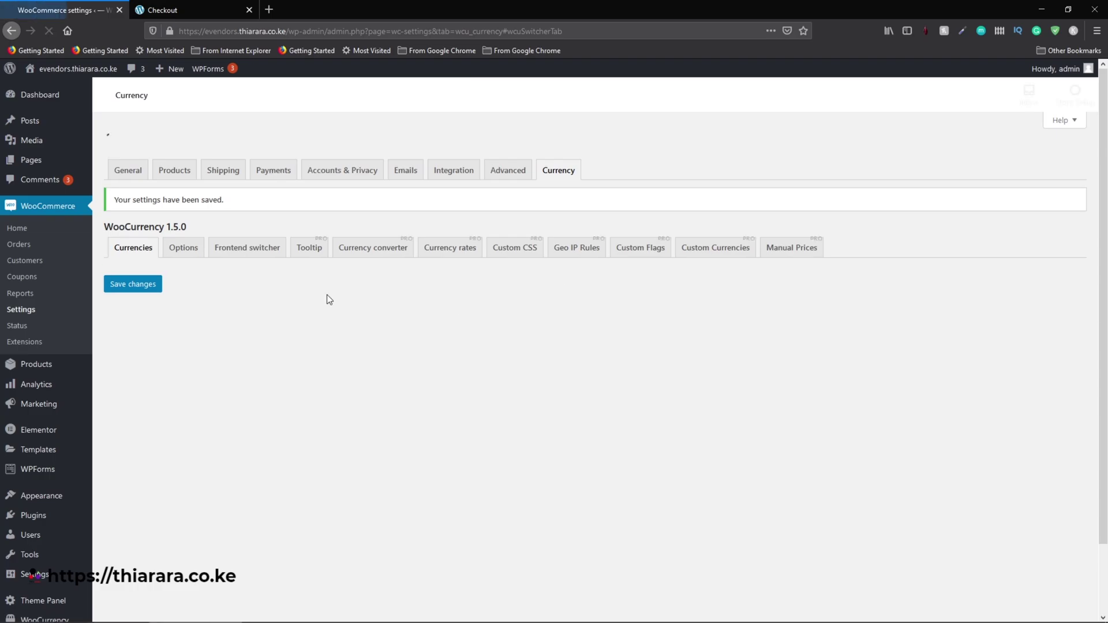
Step: Reload the storefront checkout page and open the News page to check where the currency switcher is displayed
click(168, 6)
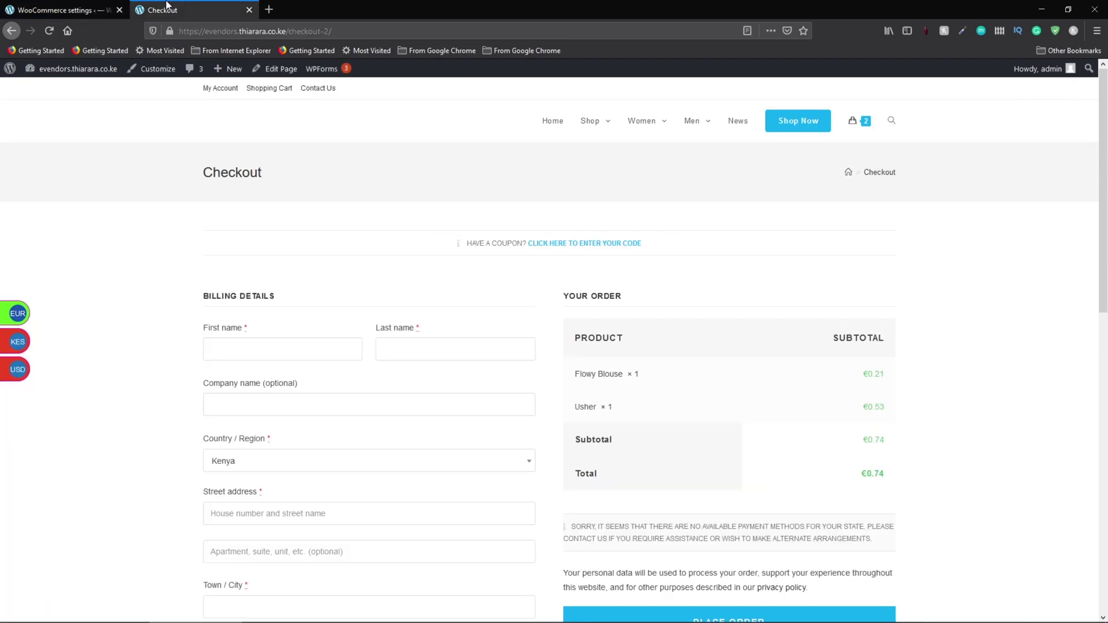
click(50, 32)
scroll(424, 370, down, 5)
scroll(685, 290, up, 5)
mouse_move(640, 124)
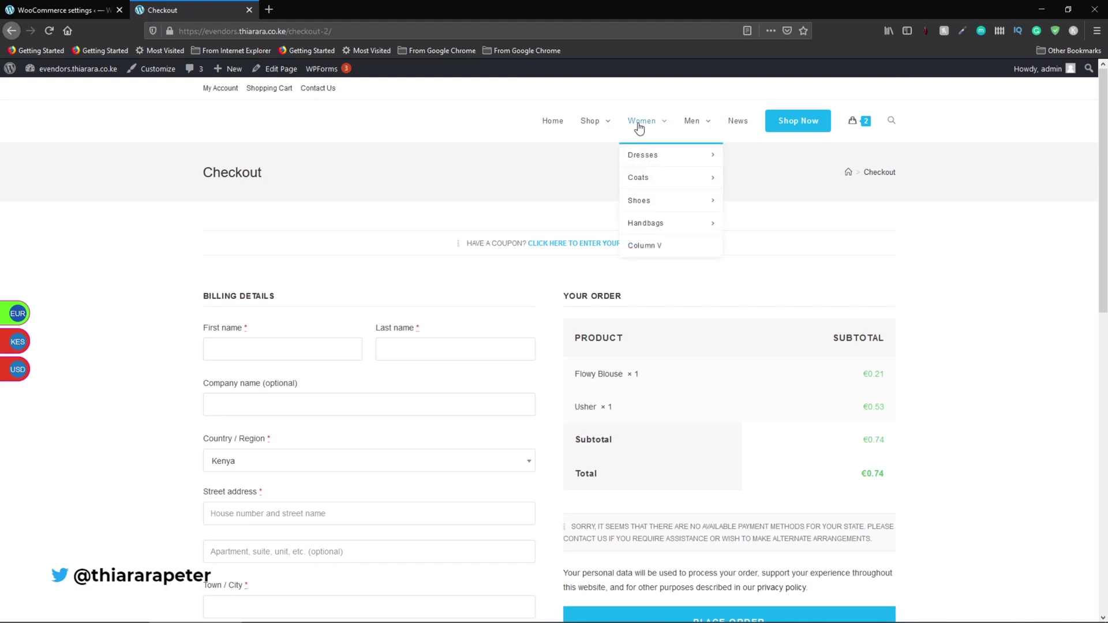
click(639, 160)
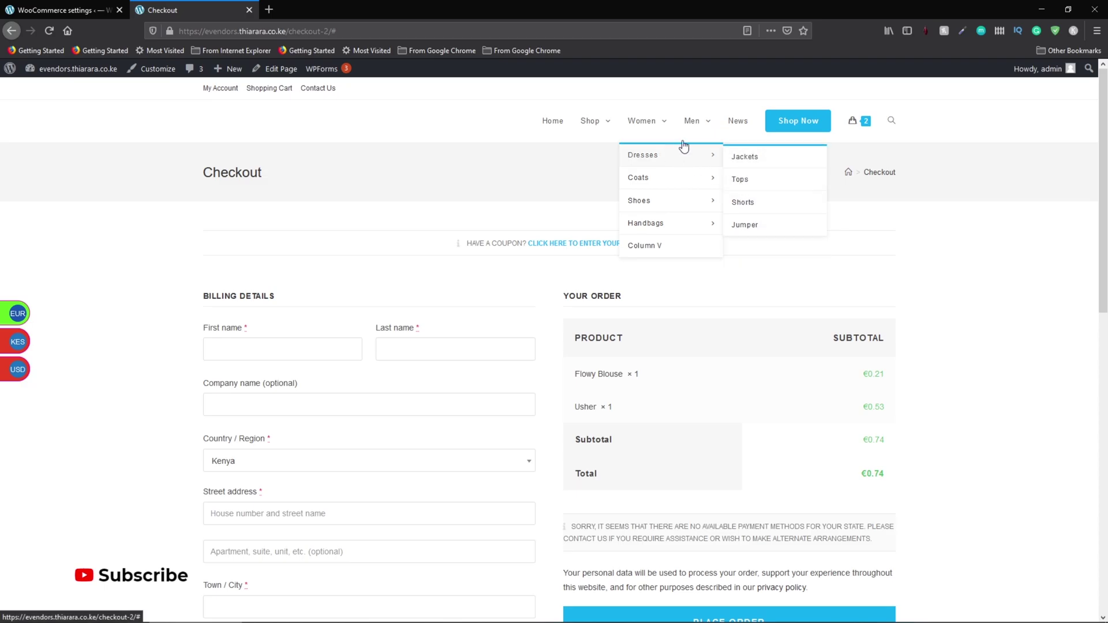
click(736, 122)
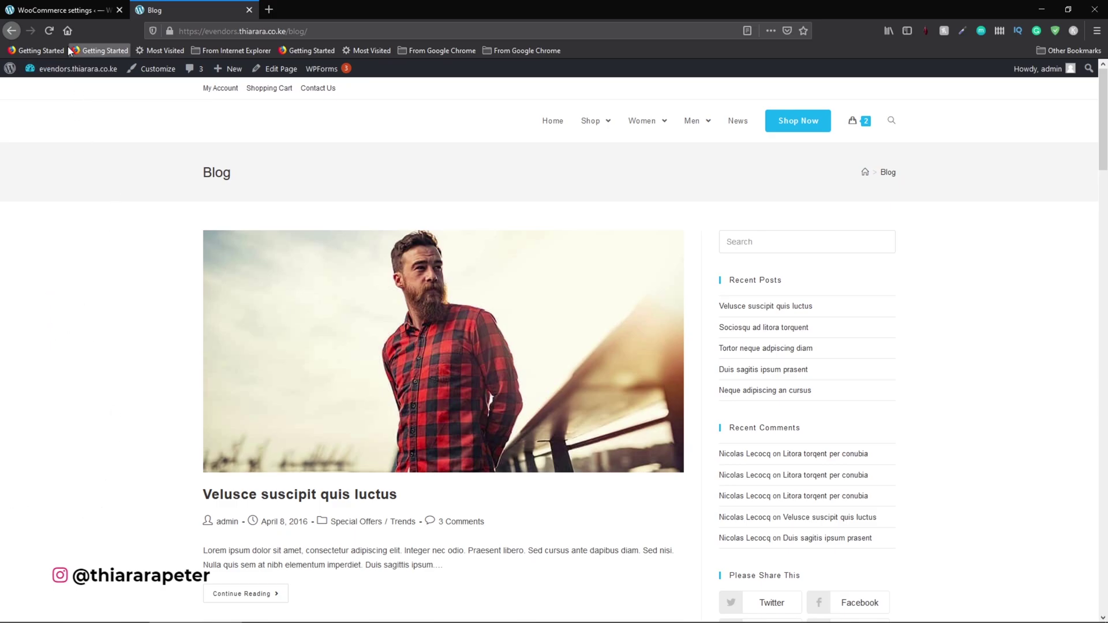
Step: Return to the WooCommerce currency settings and reopen the frontend switcher's display rules
click(71, 9)
scroll(382, 463, down, 3)
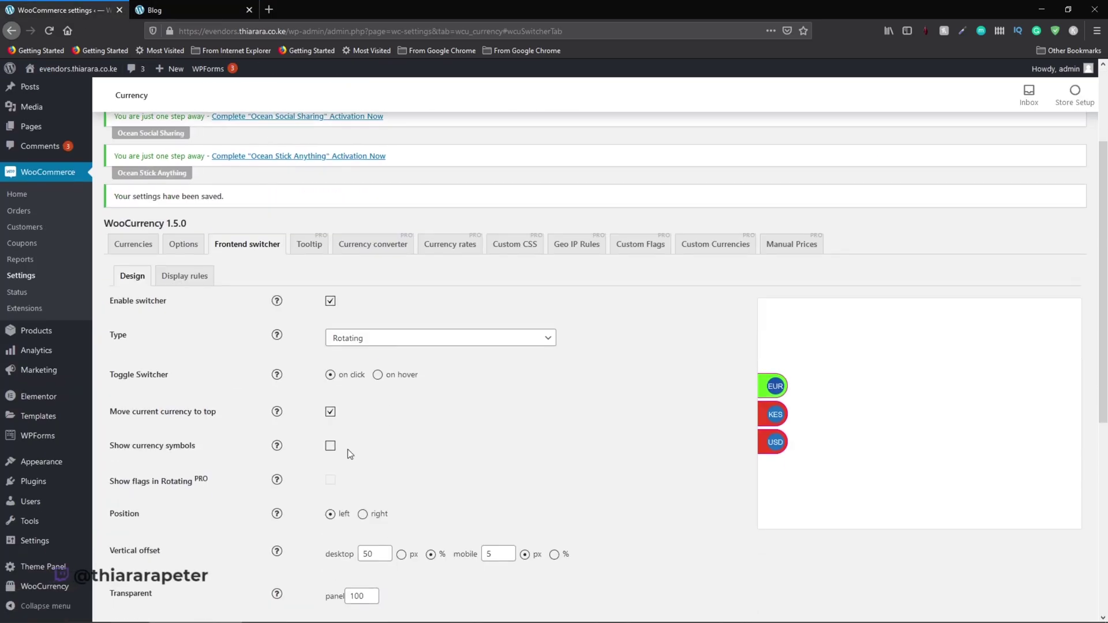
scroll(323, 404, down, 3)
scroll(302, 371, up, 5)
click(193, 277)
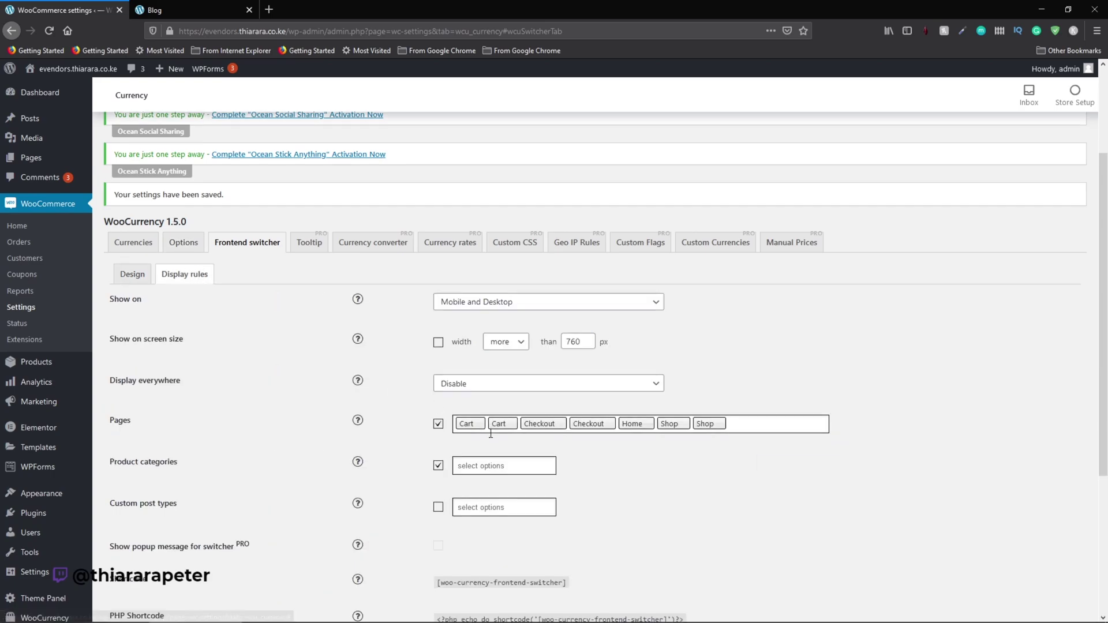
Step: Examine which pages can still be added to the switcher's Pages rule and review the Display everywhere rule
scroll(490, 434, down, 3)
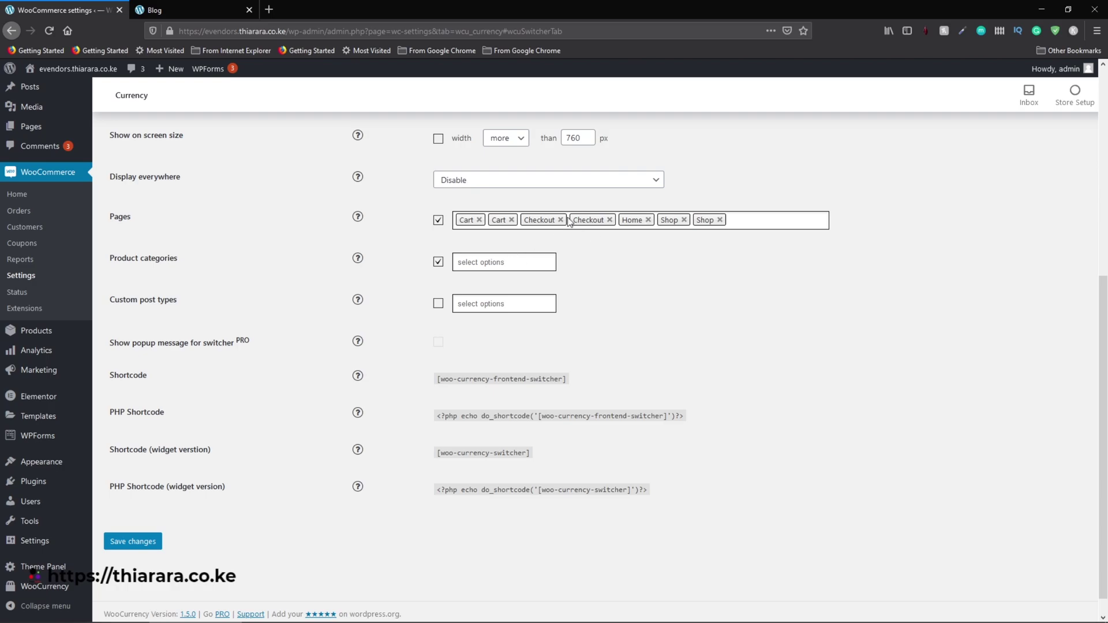
click(758, 220)
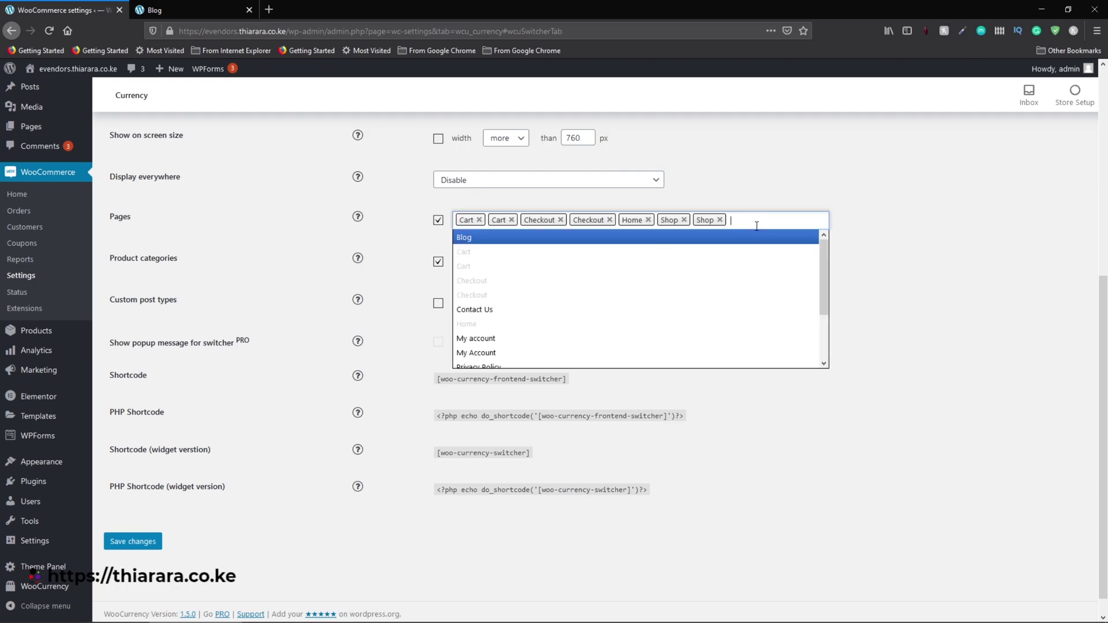
click(788, 181)
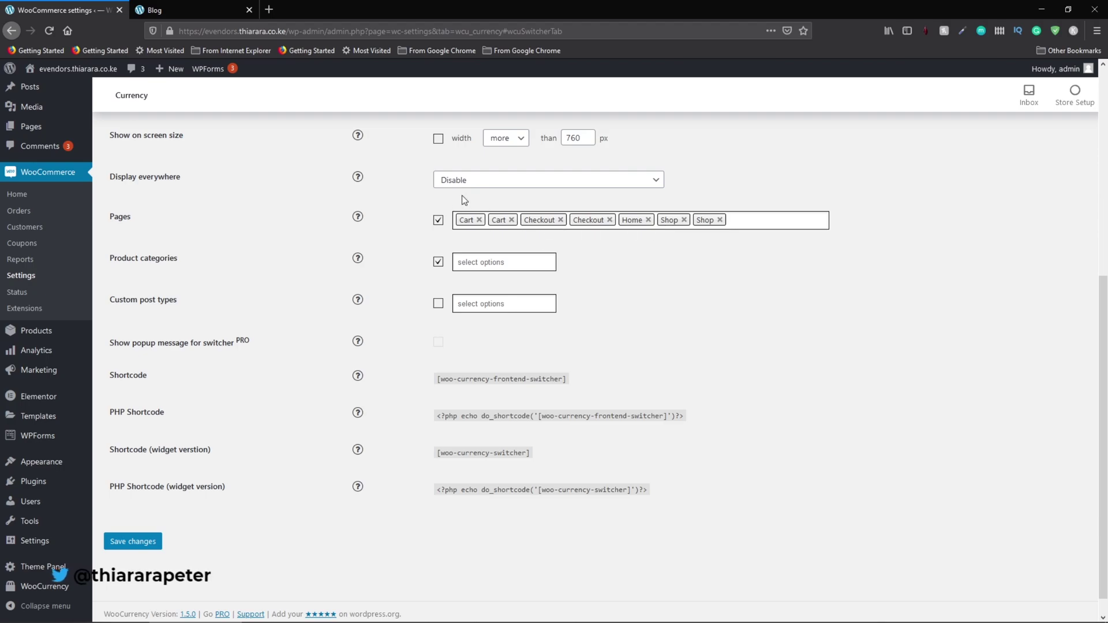
drag(183, 181, 116, 179)
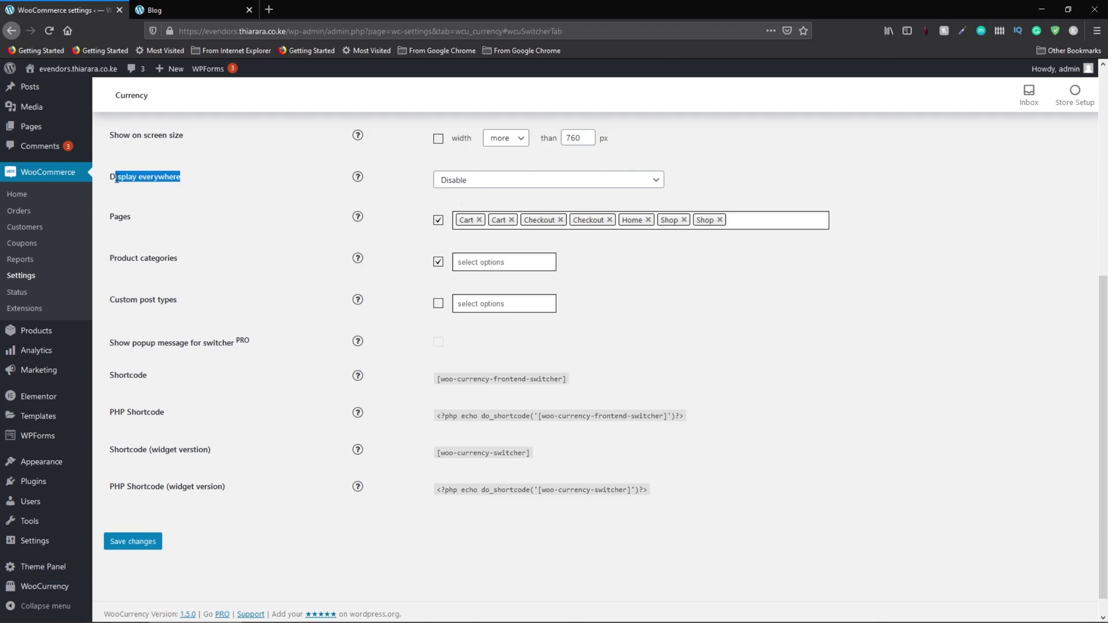